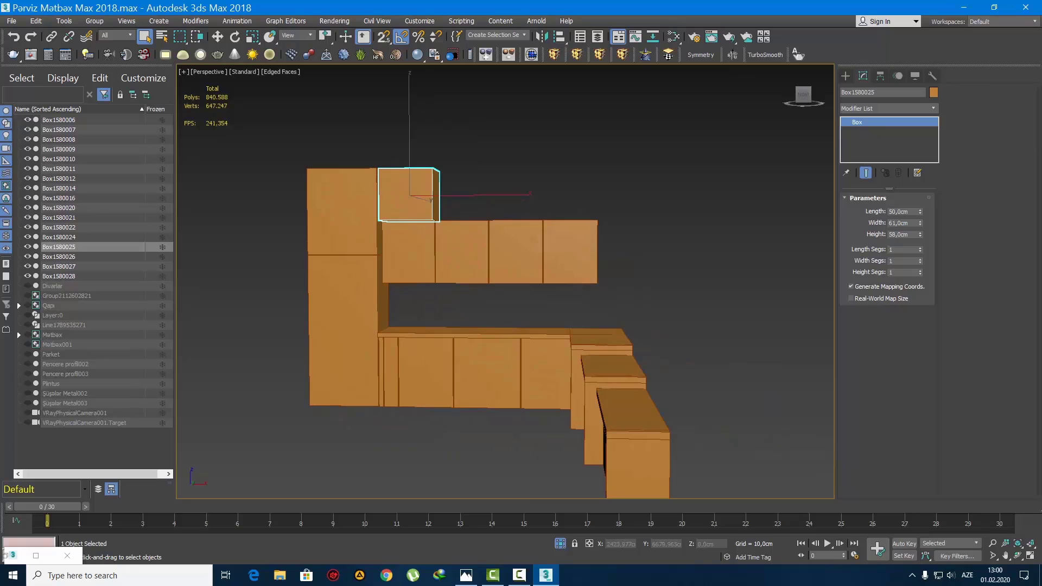
Examine the end upper cabinet box and its fit with the corner from above and from the front
{"action": "middle_click_drag", "start_coordinate": [563, 290], "coordinate": [579, 322], "text": "alt"}
{"action": "left_click_drag", "start_coordinate": [616, 257], "coordinate": [601, 211]}
{"action": "scroll", "coordinate": [573, 228], "scroll_direction": "up", "scroll_amount": 5}
{"action": "left_click", "coordinate": [601, 234]}
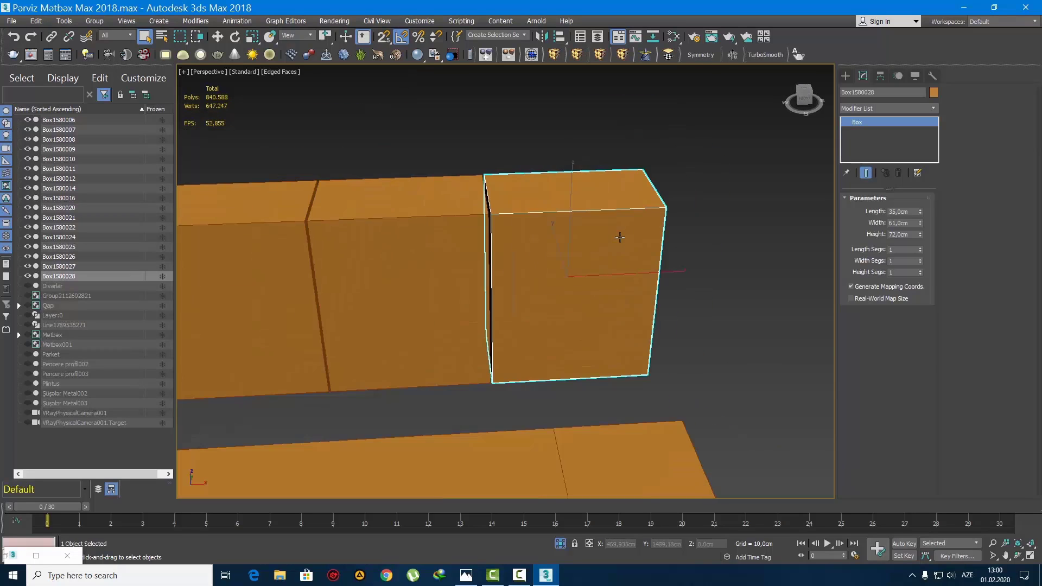
{"action": "key", "text": "t"}
{"action": "scroll", "coordinate": [532, 244], "scroll_direction": "down", "scroll_amount": 5}
{"action": "key", "text": "e"}
{"action": "scroll", "coordinate": [481, 249], "scroll_direction": "up", "scroll_amount": 3}
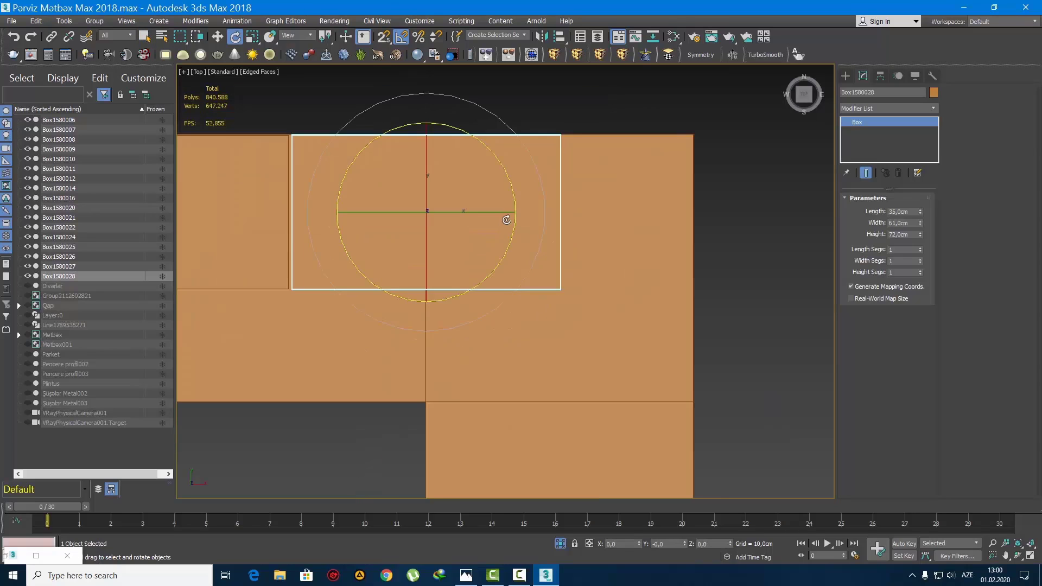
{"action": "middle_click_drag", "start_coordinate": [507, 183], "coordinate": [538, 197]}
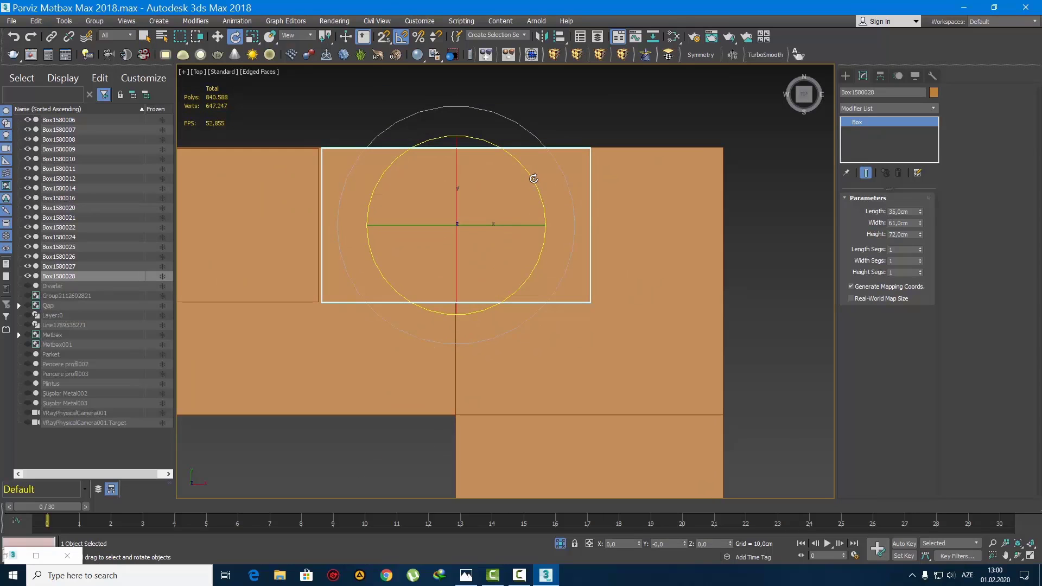
{"action": "scroll", "coordinate": [464, 243], "scroll_direction": "down", "scroll_amount": 3}
{"action": "key", "text": "w"}
{"action": "mouse_move", "coordinate": [519, 233]}
{"action": "middle_mouse_down"}
{"action": "mouse_move", "coordinate": [449, 228]}
{"action": "mouse_move", "coordinate": [530, 249]}
{"action": "middle_mouse_up"}
{"action": "scroll", "coordinate": [464, 243], "scroll_direction": "up", "scroll_amount": 3}
{"action": "scroll", "coordinate": [540, 257], "scroll_direction": "down", "scroll_amount": 4}
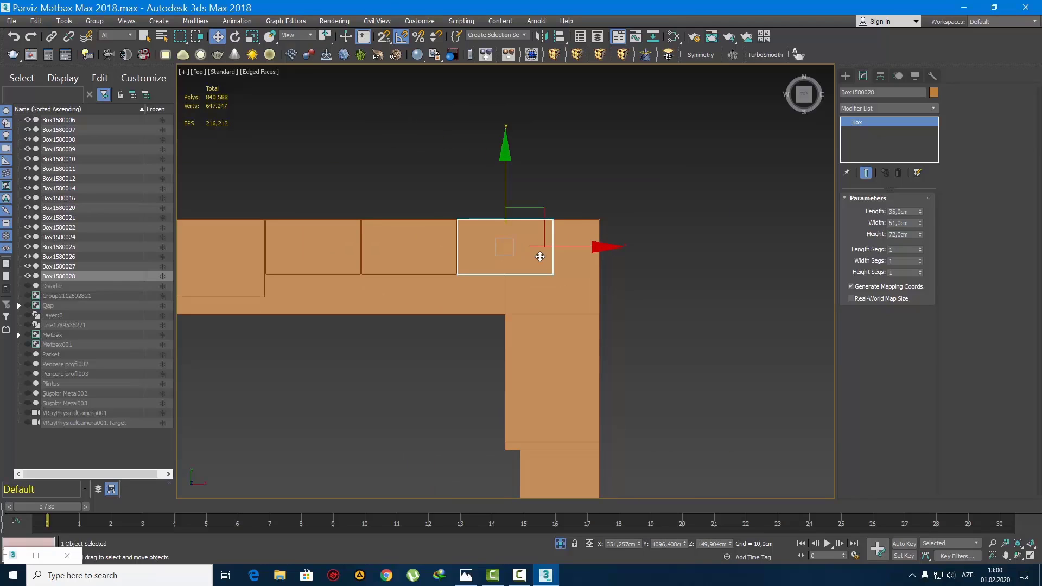
{"action": "middle_click_drag", "start_coordinate": [465, 274], "coordinate": [655, 255]}
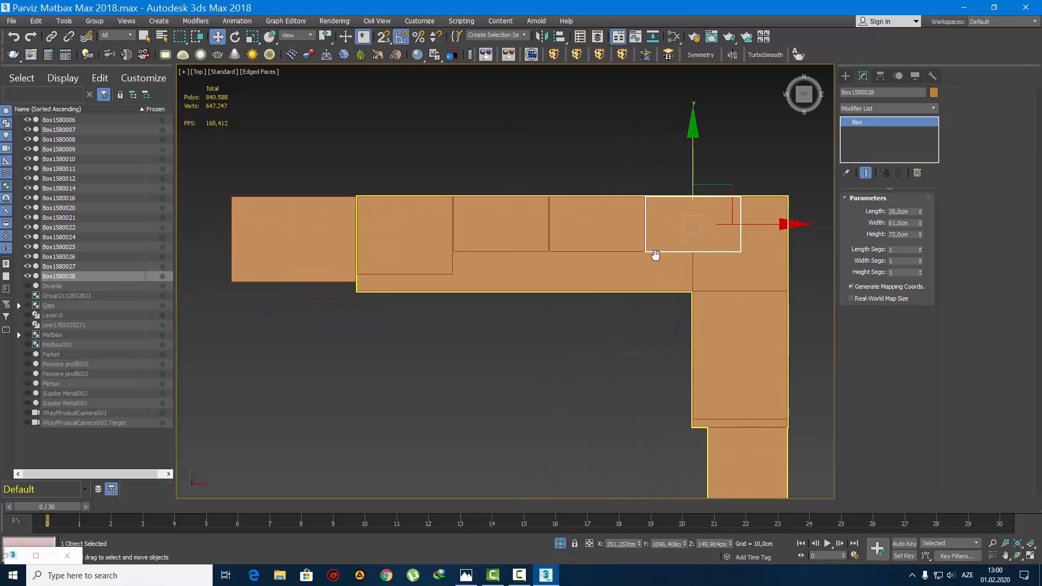
{"action": "key", "text": "f"}
{"action": "scroll", "coordinate": [535, 274], "scroll_direction": "down", "scroll_amount": 4}
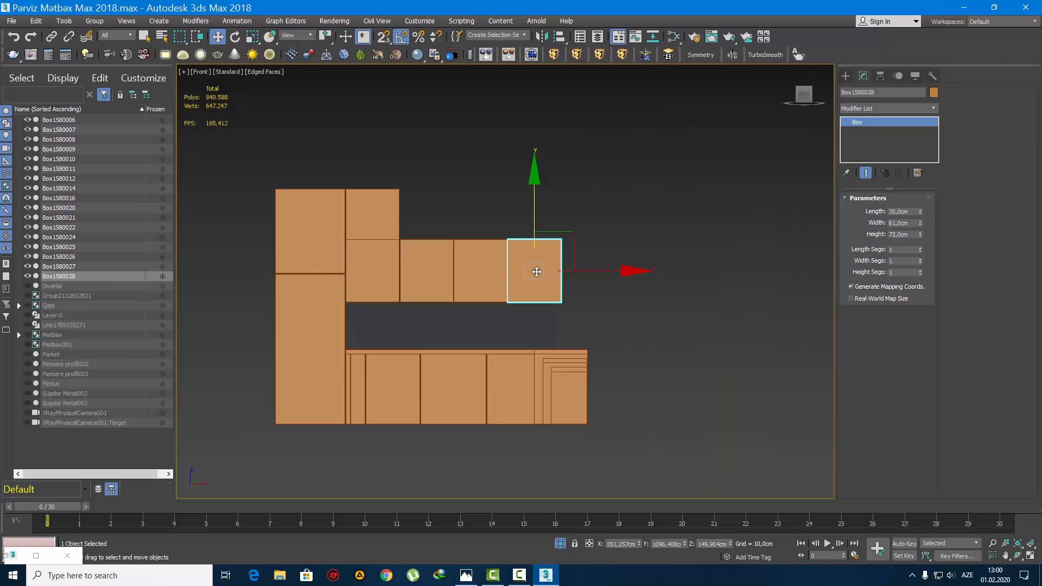
Move the five upper cabinet boxes together along X away from the tall cabinet to open a gap
{"action": "scroll", "coordinate": [558, 291], "scroll_direction": "up", "scroll_amount": 3}
{"action": "left_click", "coordinate": [545, 333]}
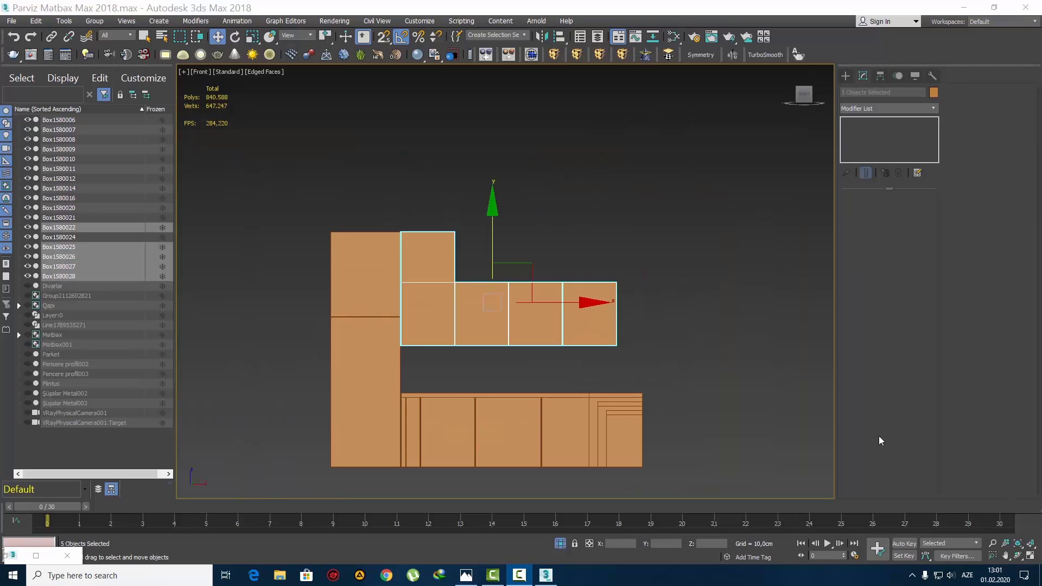
{"action": "mouse_move", "coordinate": [549, 318]}
{"action": "middle_mouse_down"}
{"action": "mouse_move", "coordinate": [557, 324]}
{"action": "mouse_move", "coordinate": [546, 299]}
{"action": "middle_mouse_up"}
{"action": "scroll", "coordinate": [553, 327], "scroll_direction": "up", "scroll_amount": 2}
{"action": "left_click_drag", "start_coordinate": [568, 276], "coordinate": [609, 275]}
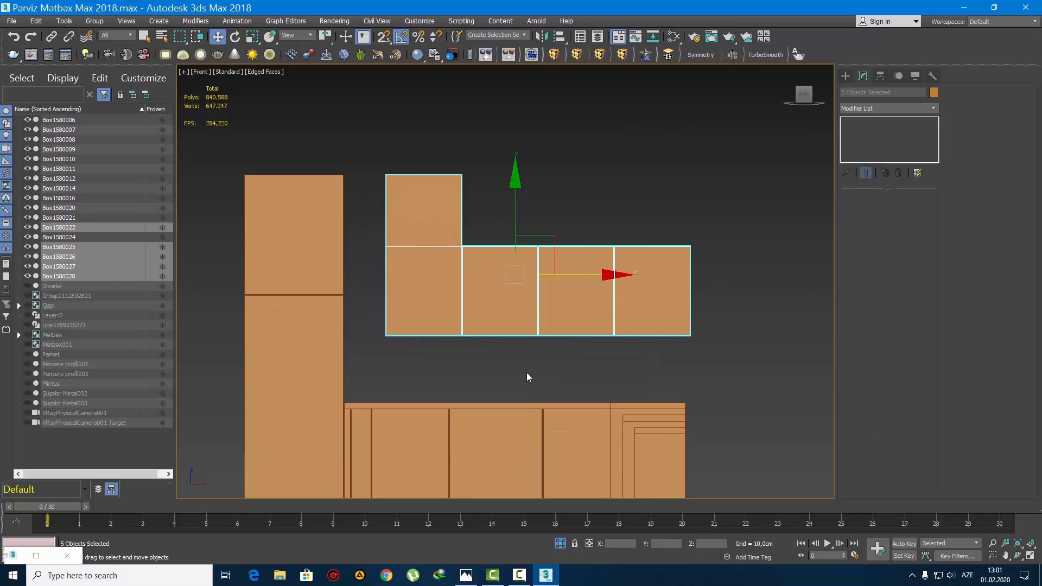
Copy the lower upper-cabinet box nearest the tall cabinet into the gap and set the copy's width to 2 cm
{"action": "left_click_drag", "start_coordinate": [422, 362], "coordinate": [398, 312]}
{"action": "scroll", "coordinate": [398, 313], "scroll_direction": "up", "scroll_amount": 2}
{"action": "left_click_drag", "start_coordinate": [568, 277], "coordinate": [437, 276], "text": "shift"}
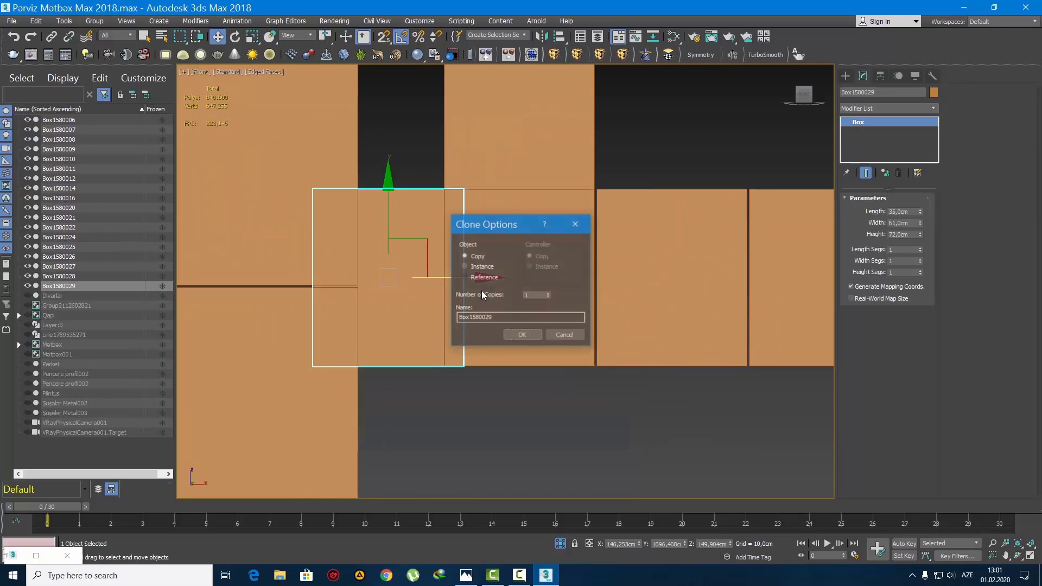
{"action": "left_click", "coordinate": [523, 337]}
{"action": "left_click_drag", "start_coordinate": [914, 221], "coordinate": [774, 180]}
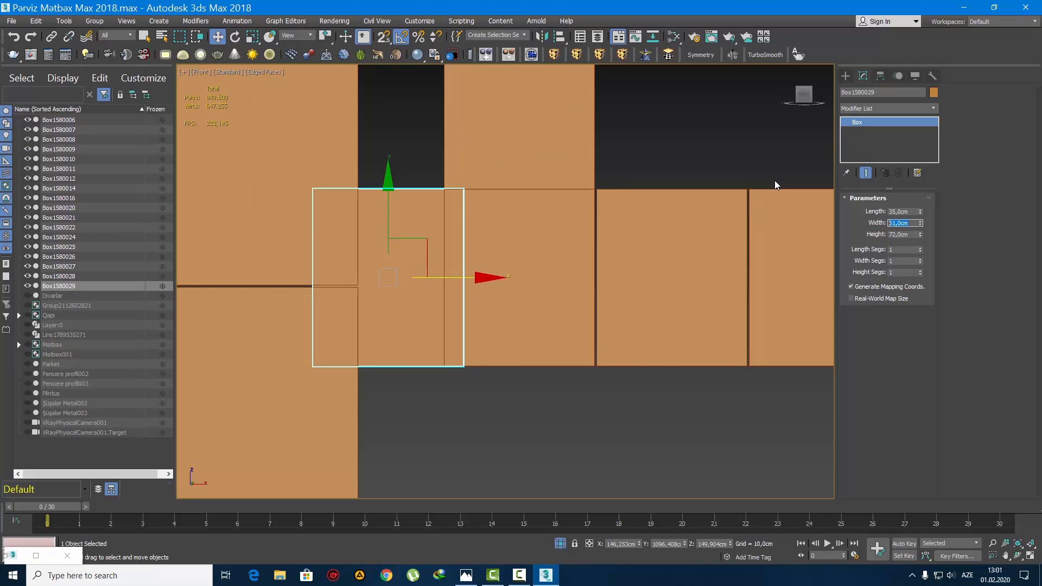
{"action": "type", "text": "2"}
{"action": "key", "text": "Return"}
Move the thin panel along X until it sits against the side of the tall cabinet
{"action": "middle_click_drag", "start_coordinate": [453, 338], "coordinate": [461, 337]}
{"action": "scroll", "coordinate": [434, 312], "scroll_direction": "up", "scroll_amount": 2}
{"action": "middle_click_drag", "start_coordinate": [379, 265], "coordinate": [510, 320]}
{"action": "scroll", "coordinate": [511, 320], "scroll_direction": "up", "scroll_amount": 1}
{"action": "left_click", "coordinate": [563, 292]}
{"action": "left_click", "coordinate": [482, 291]}
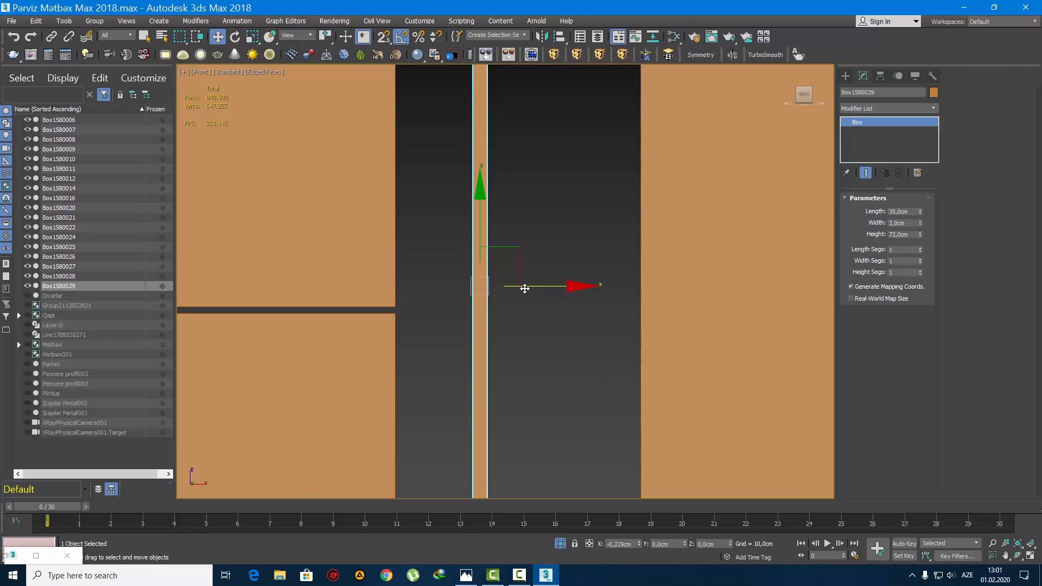
{"action": "left_click_drag", "start_coordinate": [523, 288], "coordinate": [481, 299]}
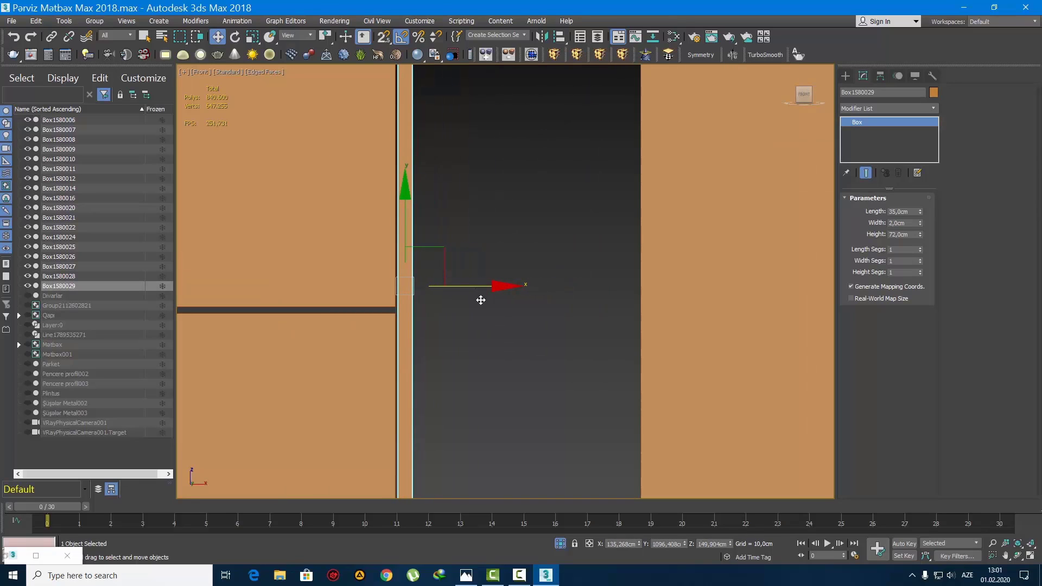
Convert the thin side panel to an Editable Poly
{"action": "scroll", "coordinate": [480, 295], "scroll_direction": "down", "scroll_amount": 3}
{"action": "middle_click_drag", "start_coordinate": [480, 295], "coordinate": [417, 279]}
{"action": "middle_click_drag", "start_coordinate": [462, 332], "coordinate": [443, 333]}
{"action": "scroll", "coordinate": [442, 341], "scroll_direction": "down", "scroll_amount": 3}
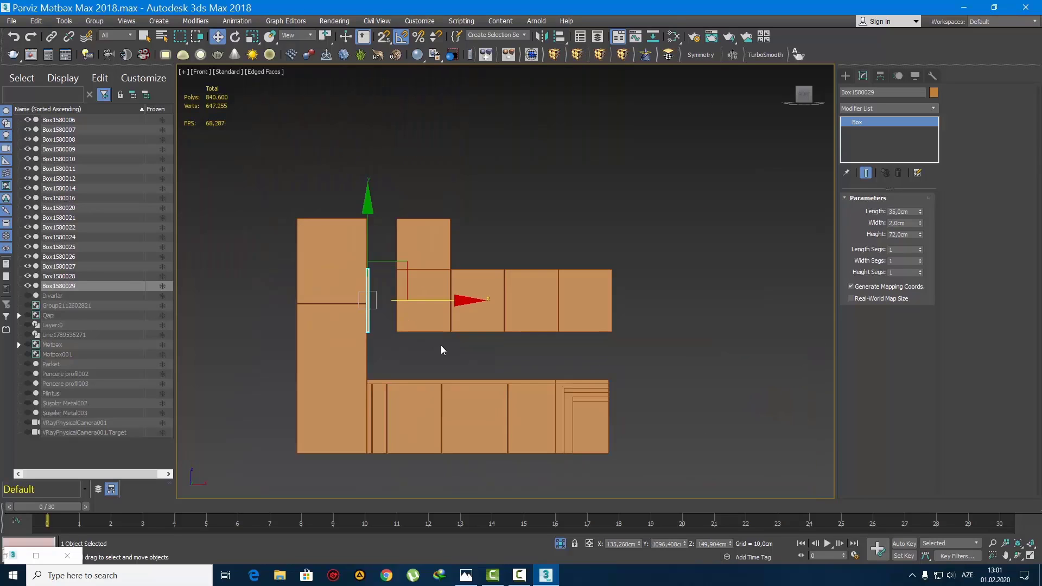
{"action": "scroll", "coordinate": [370, 347], "scroll_direction": "up", "scroll_amount": 3}
{"action": "right_click", "coordinate": [875, 122]}
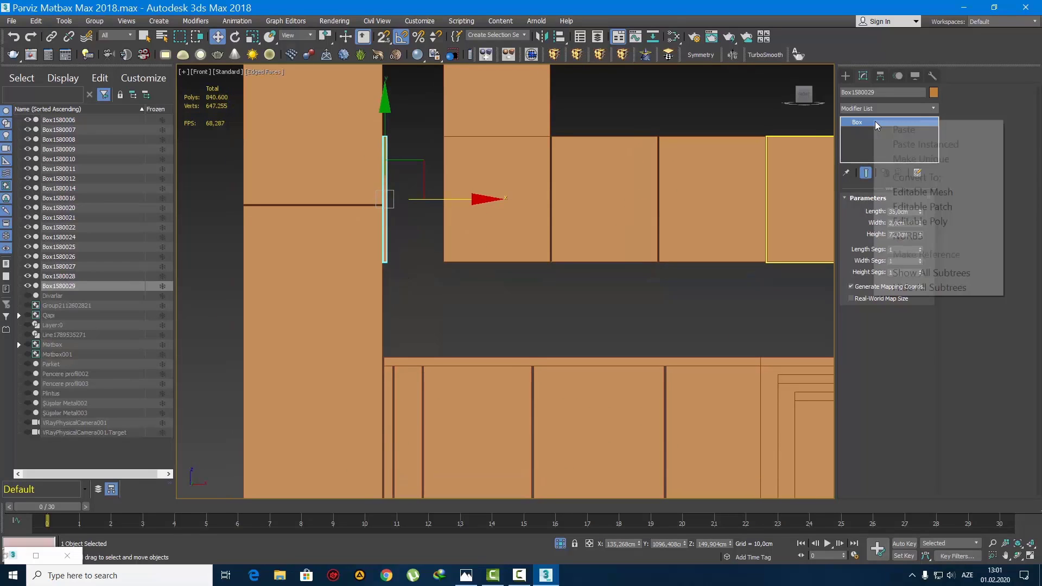
{"action": "left_click", "coordinate": [920, 221]}
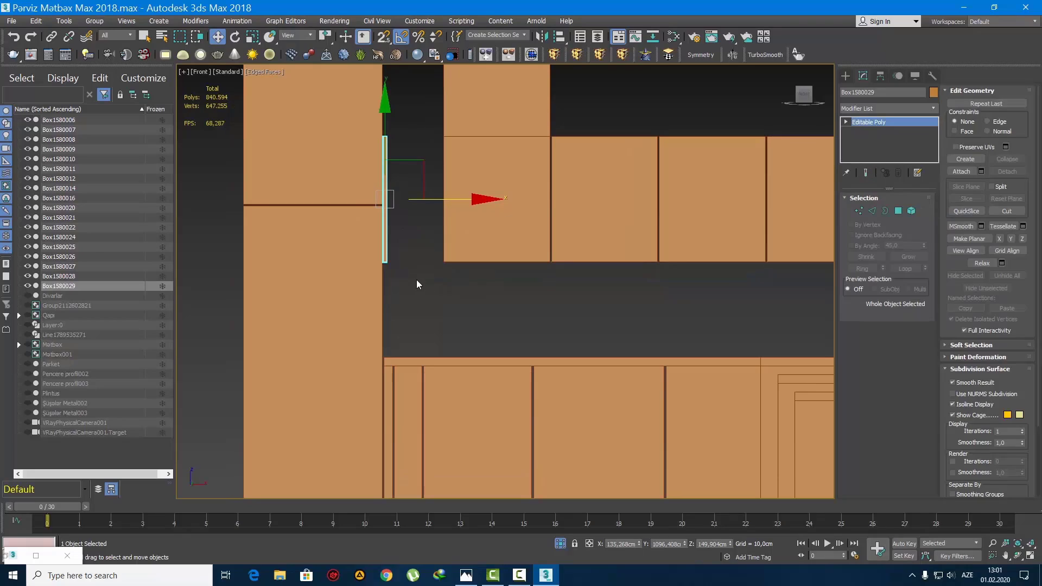
Lower the panel's bottom vertices to the worktop by setting their absolute Z to 95 cm
{"action": "key", "text": "1"}
{"action": "left_click_drag", "start_coordinate": [429, 295], "coordinate": [337, 249]}
{"action": "scroll", "coordinate": [364, 266], "scroll_direction": "up", "scroll_amount": 2}
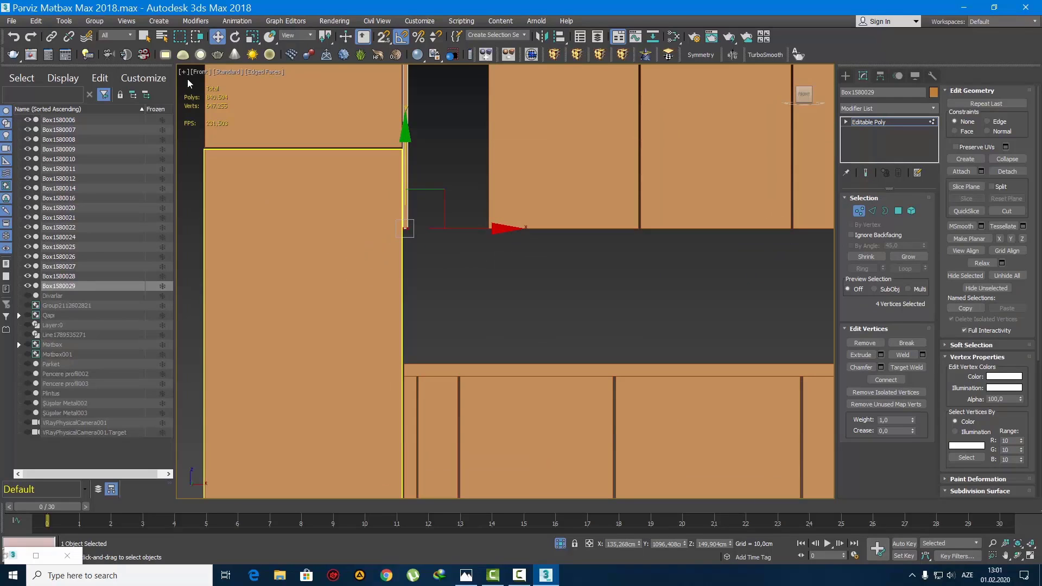
{"action": "right_click", "coordinate": [217, 36]}
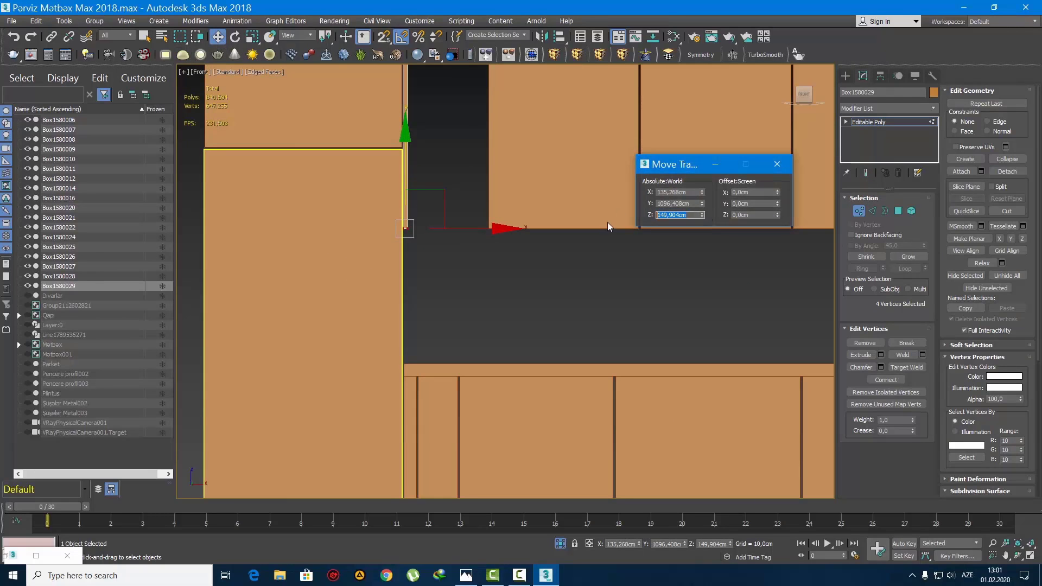
{"action": "type", "text": "90"}
{"action": "key", "text": "Return"}
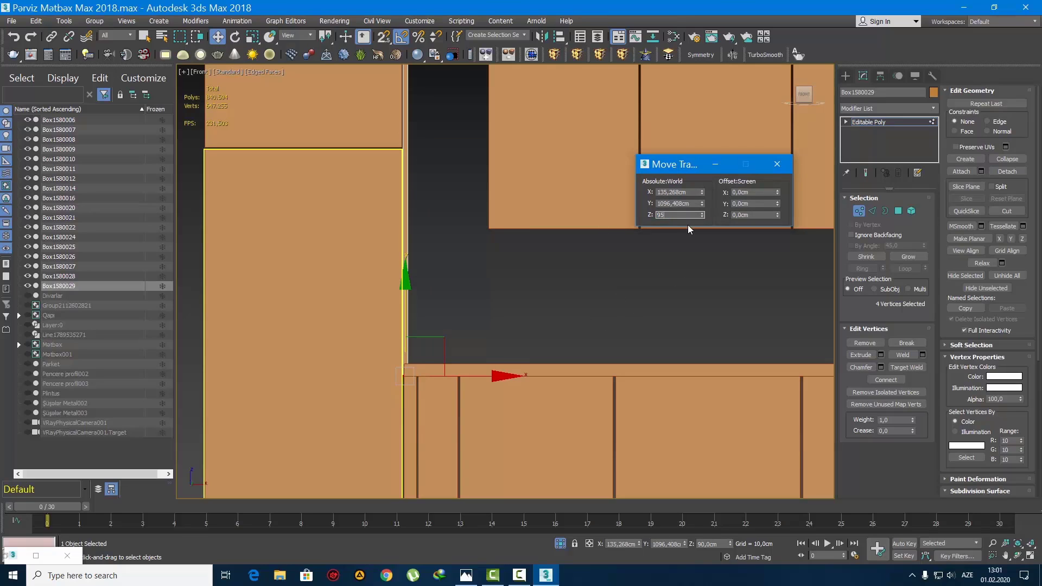
{"action": "key", "text": "Return"}
{"action": "left_click", "coordinate": [777, 164]}
Raise the panel's top vertices to the top of the tall cabinet, at about Z 280 cm
{"action": "scroll", "coordinate": [326, 303], "scroll_direction": "down", "scroll_amount": 4}
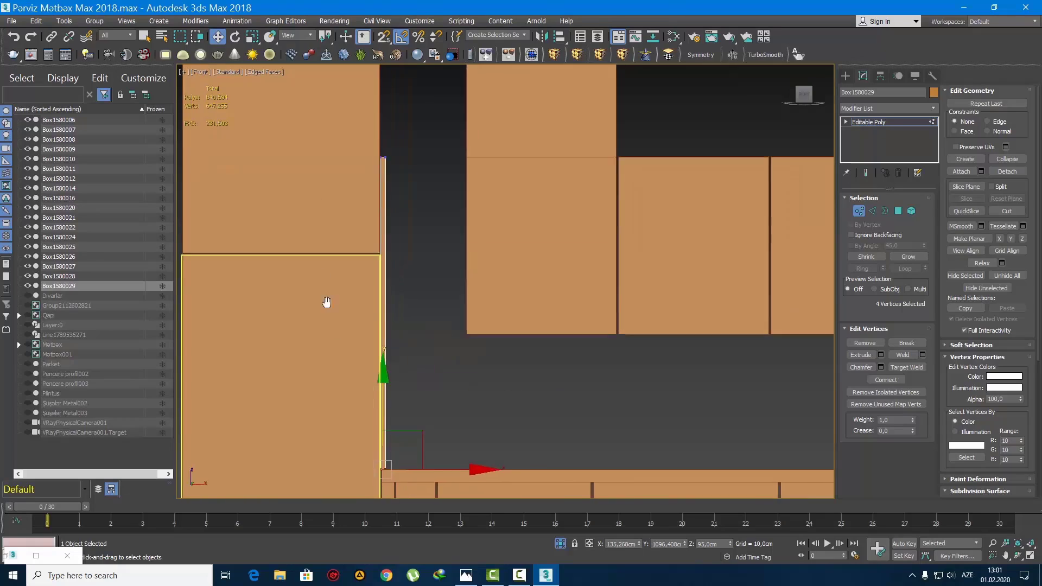
{"action": "scroll", "coordinate": [340, 258], "scroll_direction": "up", "scroll_amount": 7}
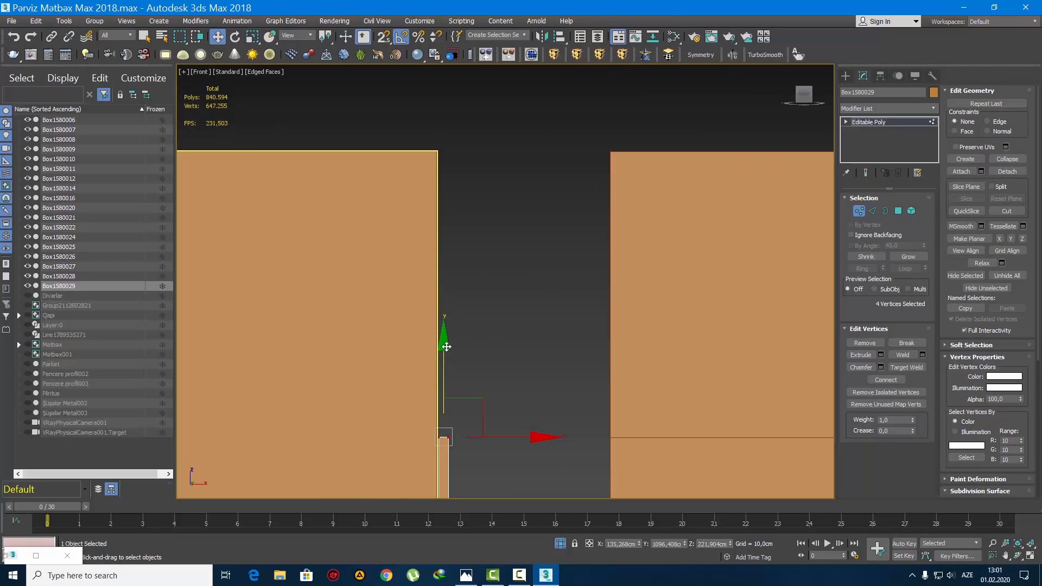
{"action": "left_click_drag", "start_coordinate": [447, 346], "coordinate": [476, 77]}
{"action": "scroll", "coordinate": [600, 209], "scroll_direction": "down", "scroll_amount": 3}
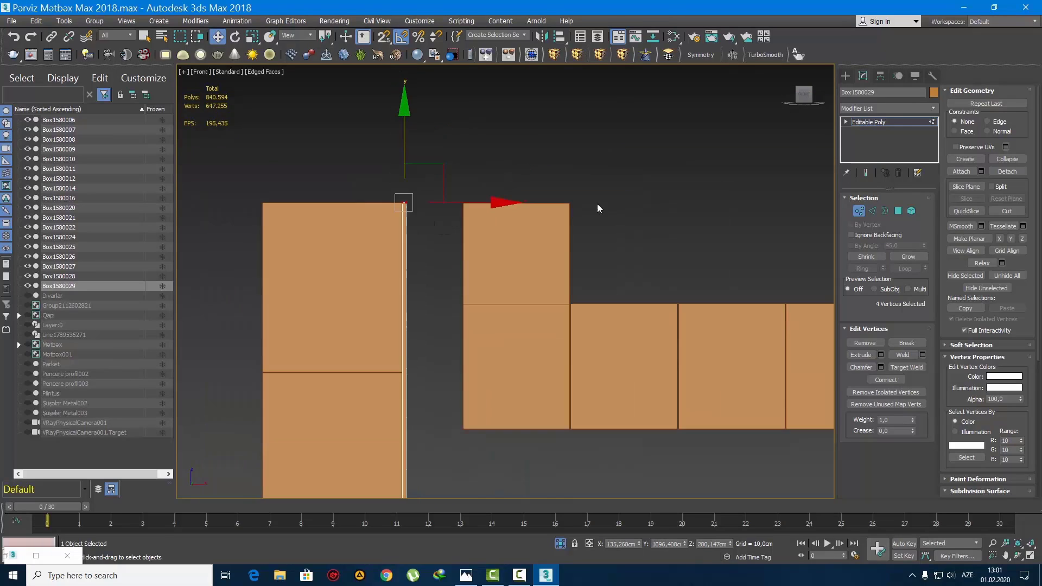
{"action": "left_click", "coordinate": [845, 76]}
Move the five upper cabinet boxes back along X by about 32 cm, up against the thin side panel
{"action": "middle_click_drag", "start_coordinate": [563, 284], "coordinate": [413, 252]}
{"action": "scroll", "coordinate": [414, 252], "scroll_direction": "down", "scroll_amount": 5}
{"action": "key", "text": "q"}
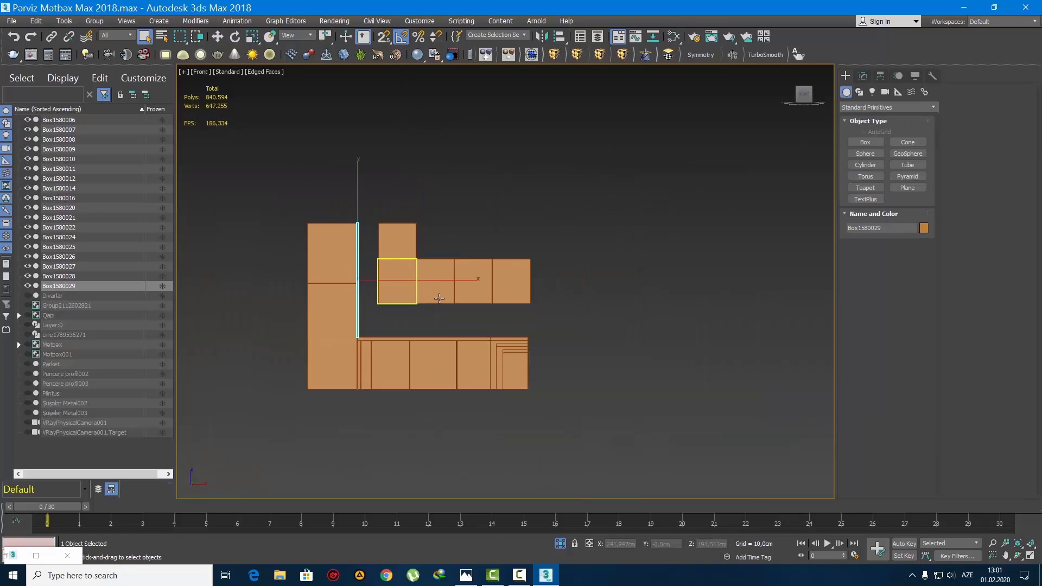
{"action": "left_click", "coordinate": [507, 316]}
{"action": "left_click_drag", "start_coordinate": [557, 306], "coordinate": [422, 227]}
{"action": "scroll", "coordinate": [404, 283], "scroll_direction": "up", "scroll_amount": 5}
{"action": "key", "text": "w"}
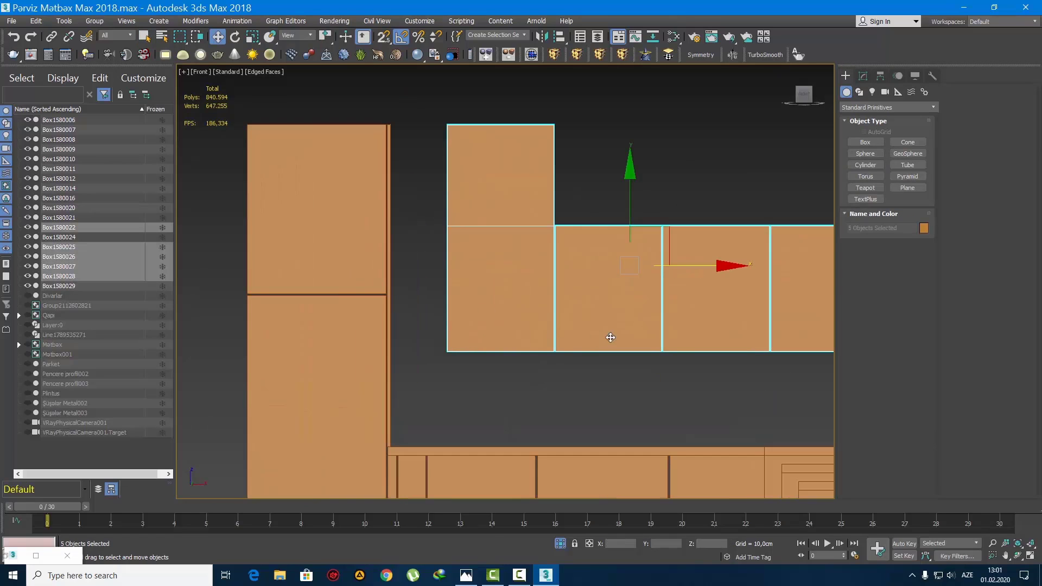
{"action": "left_click_drag", "start_coordinate": [686, 274], "coordinate": [634, 282]}
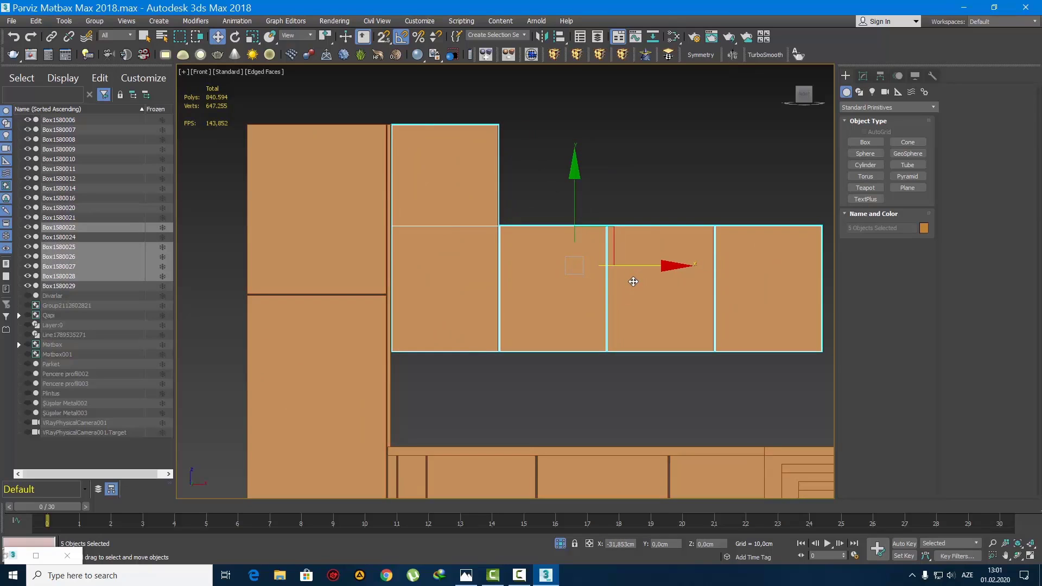
Clone the end upper cabinet box as a copy rotated -90 degrees in the top view
{"action": "scroll", "coordinate": [479, 324], "scroll_direction": "down", "scroll_amount": 4}
{"action": "key", "text": "q"}
{"action": "left_click_drag", "start_coordinate": [623, 333], "coordinate": [562, 258]}
{"action": "scroll", "coordinate": [565, 303], "scroll_direction": "up", "scroll_amount": 5}
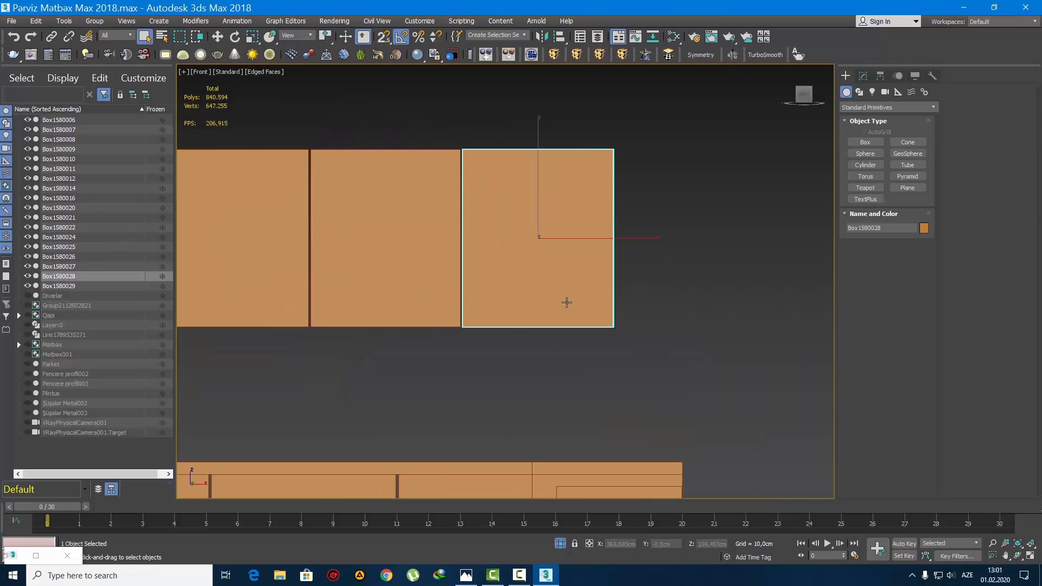
{"action": "key", "text": "t"}
{"action": "key", "text": "z"}
{"action": "middle_click_drag", "start_coordinate": [625, 328], "coordinate": [433, 289]}
{"action": "scroll", "coordinate": [432, 289], "scroll_direction": "down", "scroll_amount": 2}
{"action": "key", "text": "e"}
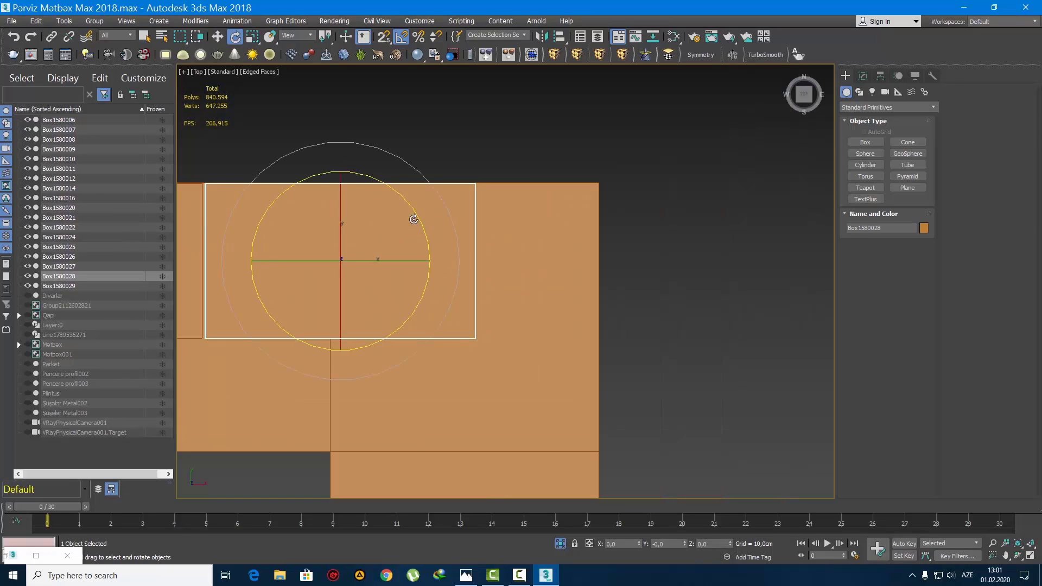
{"action": "left_click_drag", "start_coordinate": [412, 210], "coordinate": [414, 226], "text": "shift"}
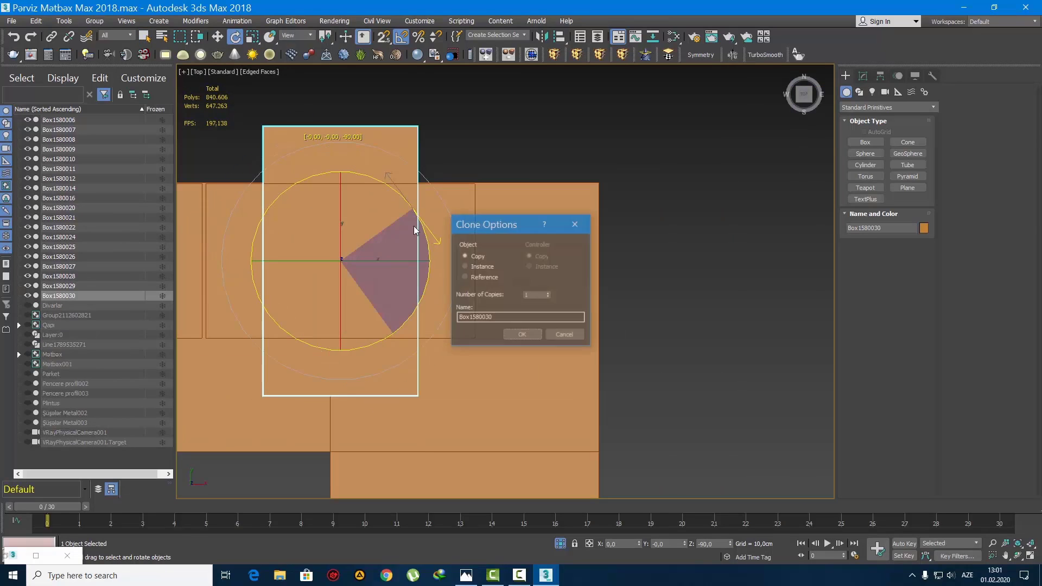
{"action": "left_click", "coordinate": [531, 333]}
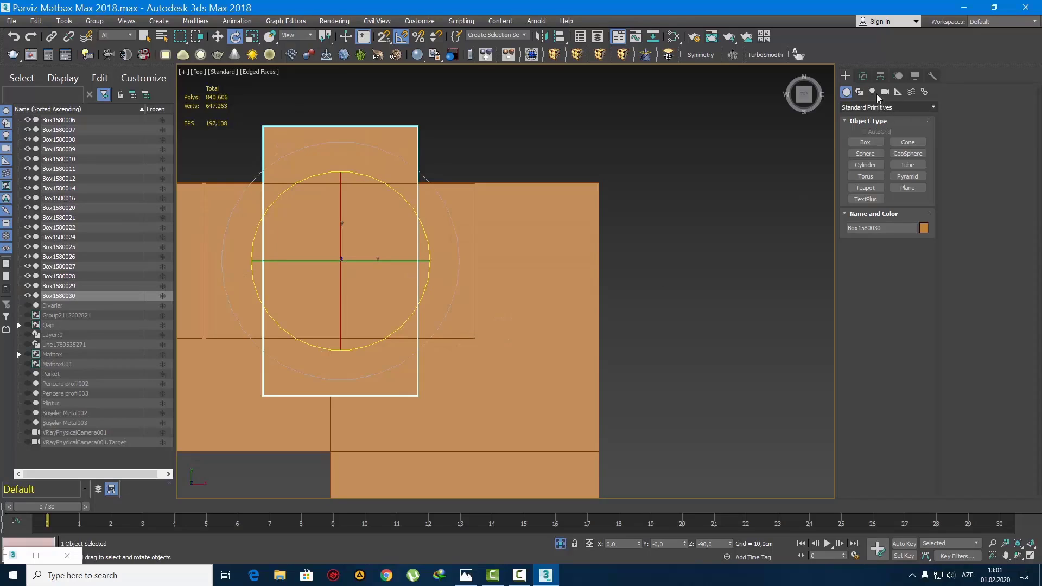
Move the rotated copy to the corner so it continues perpendicular to the end of the upper cabinet row
{"action": "left_click", "coordinate": [858, 77]}
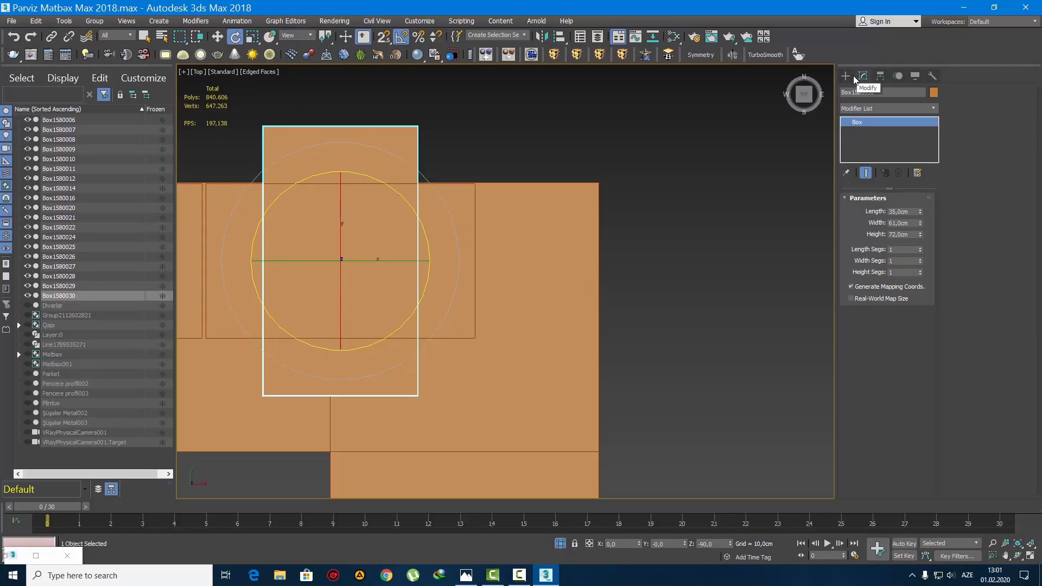
{"action": "left_click", "coordinate": [845, 76]}
{"action": "middle_click_drag", "start_coordinate": [422, 355], "coordinate": [563, 332]}
{"action": "key", "text": "w"}
{"action": "left_click_drag", "start_coordinate": [526, 216], "coordinate": [738, 421]}
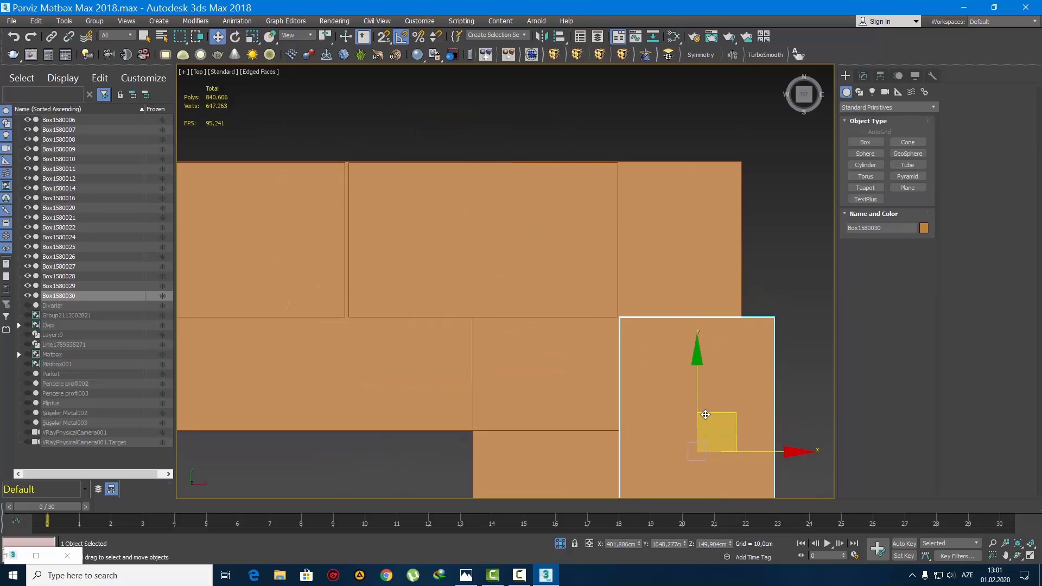
Apply an FFD 2x2x2 modifier to all six upper cabinet boxes together, leaving out the thin panel
{"action": "scroll", "coordinate": [642, 330], "scroll_direction": "down", "scroll_amount": 5}
{"action": "left_click", "coordinate": [627, 275], "text": "ctrl"}
{"action": "left_click", "coordinate": [547, 275], "text": "ctrl"}
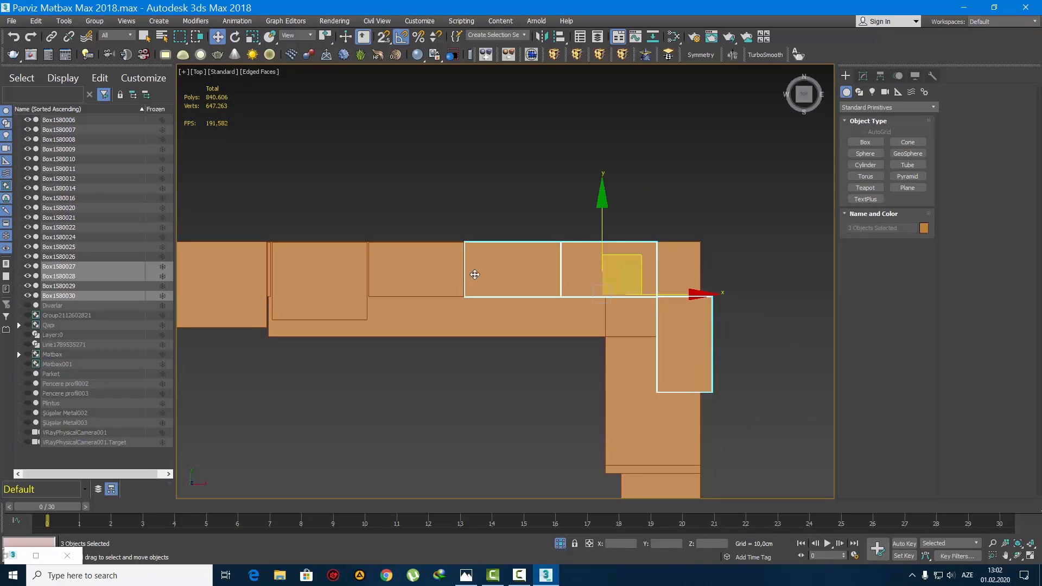
{"action": "left_click", "coordinate": [418, 270], "text": "ctrl"}
{"action": "left_click", "coordinate": [339, 278], "text": "ctrl"}
{"action": "middle_click_drag", "start_coordinate": [342, 277], "coordinate": [407, 282]}
{"action": "key", "text": "f"}
{"action": "scroll", "coordinate": [407, 282], "scroll_direction": "down", "scroll_amount": 4}
{"action": "left_click_drag", "start_coordinate": [373, 285], "coordinate": [374, 286], "text": "ctrl"}
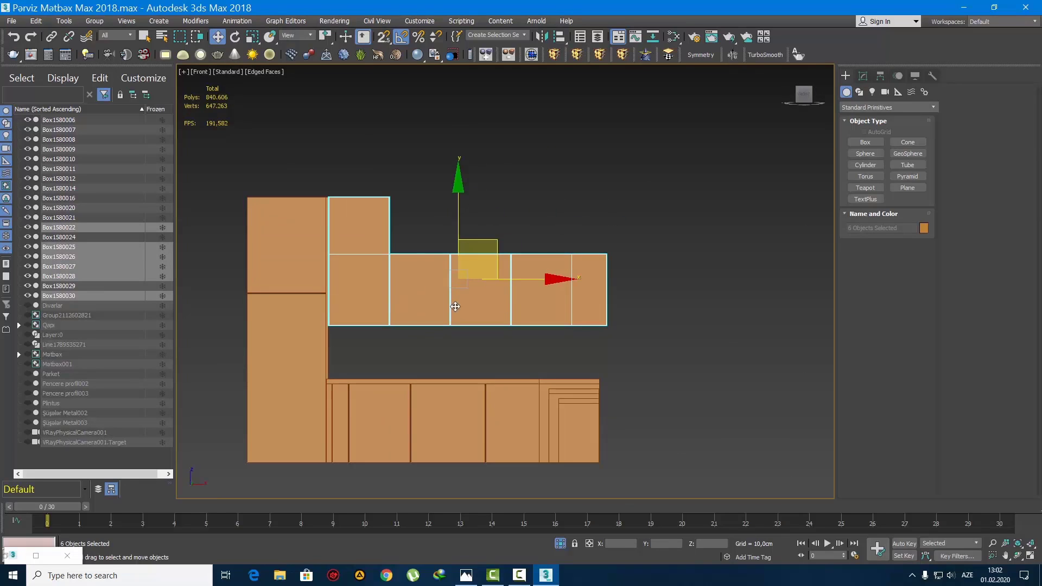
{"action": "left_click", "coordinate": [554, 55]}
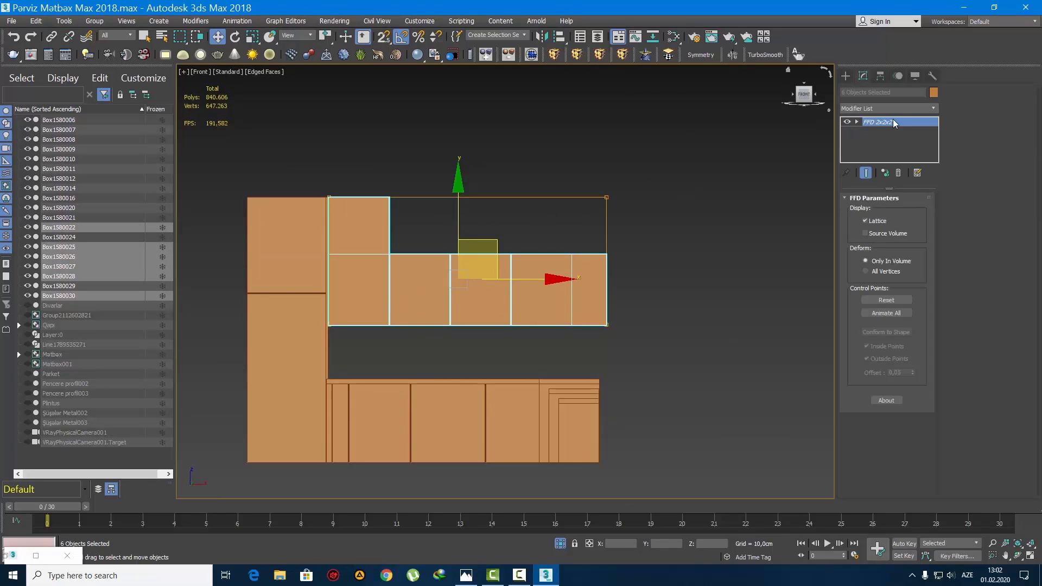
Try pulling the FFD-modified upper cabinets in by about 6.94 cm along X, flush with the base units' outer edge in the top view
{"action": "key", "text": "t"}
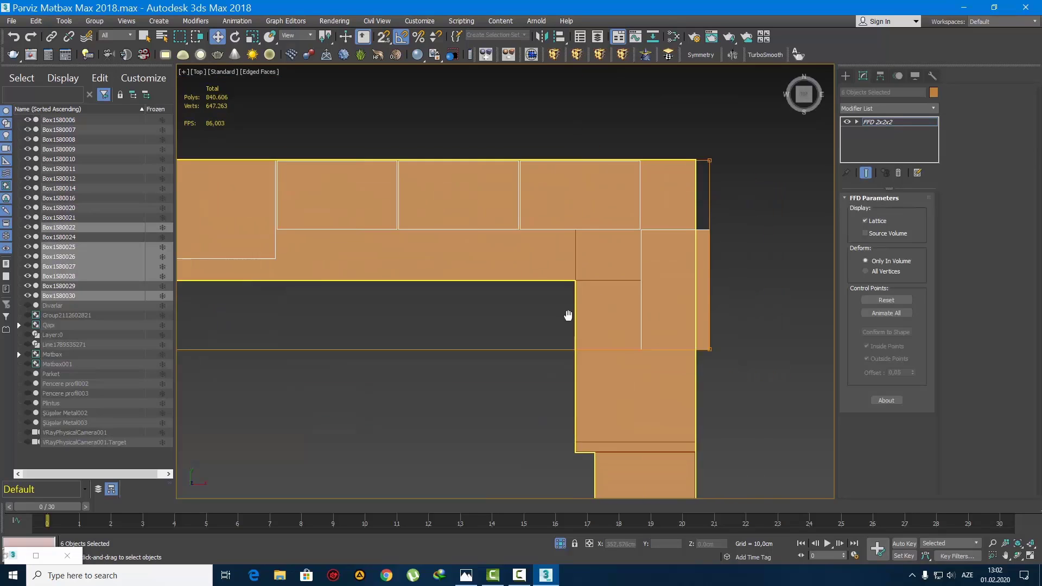
{"action": "scroll", "coordinate": [659, 296], "scroll_direction": "up", "scroll_amount": 6}
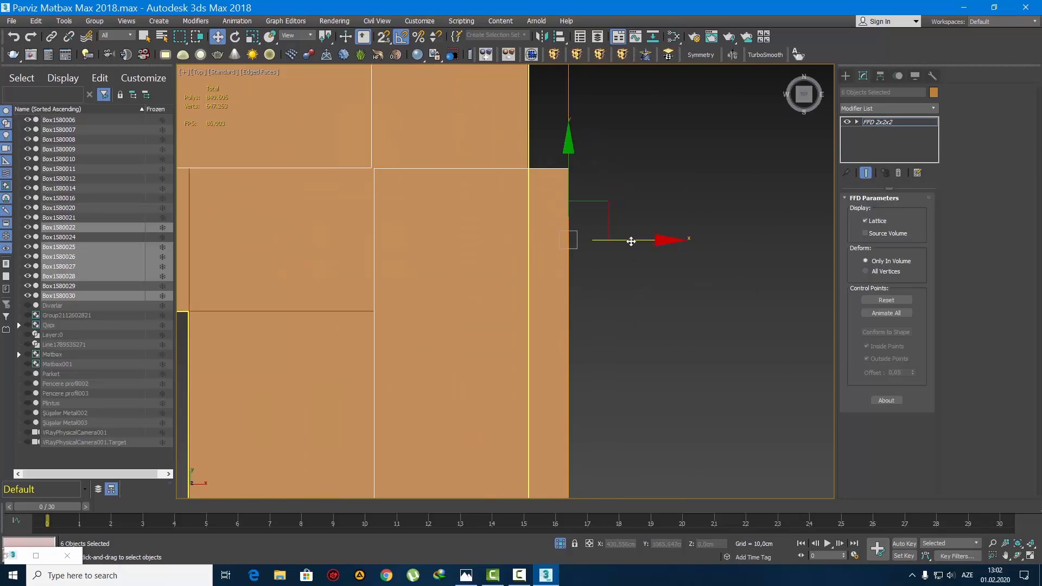
{"action": "left_click_drag", "start_coordinate": [630, 241], "coordinate": [592, 244]}
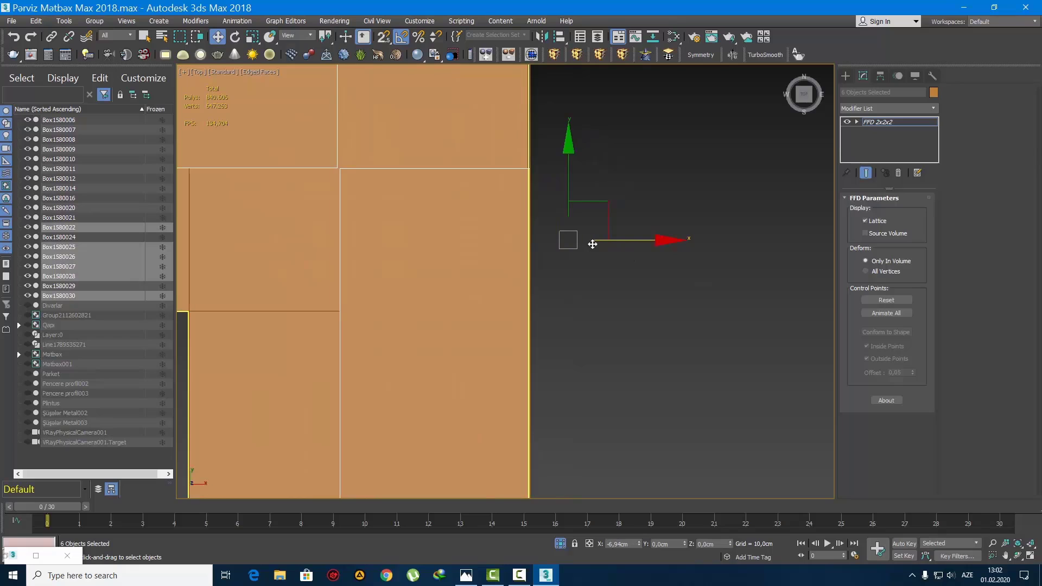
Delete the FFD 2x2x2 modifier from the six upper cabinet boxes
{"action": "right_click", "coordinate": [898, 120]}
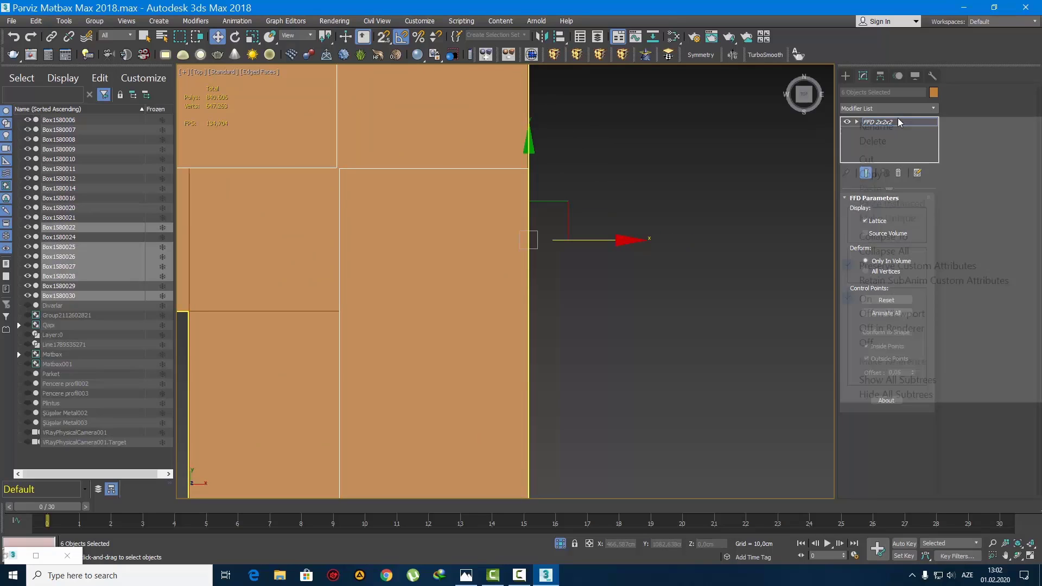
{"action": "left_click", "coordinate": [905, 142]}
{"action": "left_click", "coordinate": [846, 76]}
Delete the rotated corner cabinet box at the end of the upper cabinet row, working in the front view
{"action": "scroll", "coordinate": [495, 337], "scroll_direction": "down", "scroll_amount": 4}
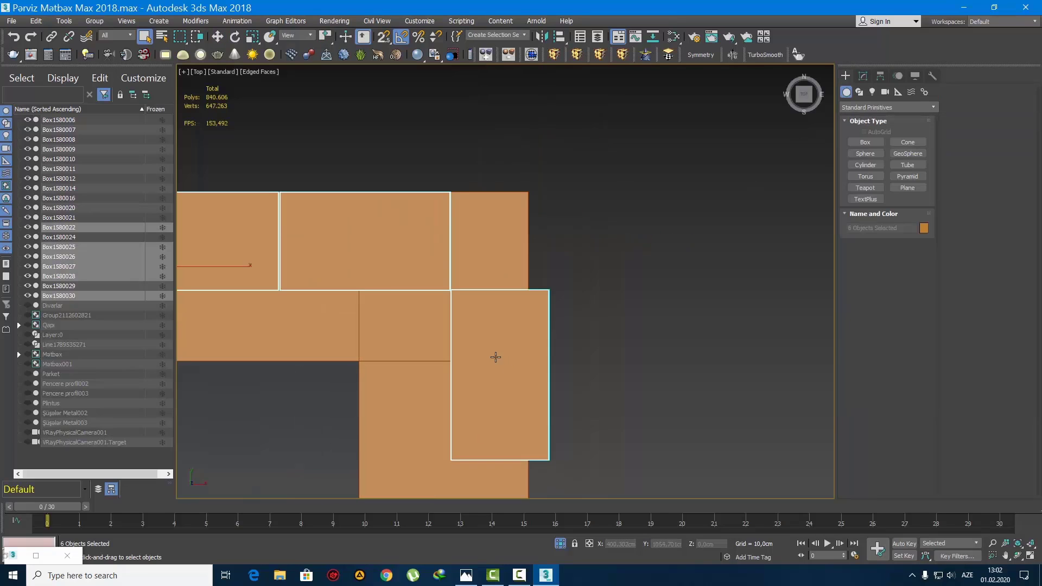
{"action": "key", "text": "f"}
{"action": "middle_click_drag", "start_coordinate": [495, 357], "coordinate": [460, 355]}
{"action": "scroll", "coordinate": [460, 355], "scroll_direction": "down", "scroll_amount": 3}
{"action": "scroll", "coordinate": [496, 388], "scroll_direction": "up", "scroll_amount": 3}
{"action": "left_click", "coordinate": [471, 225]}
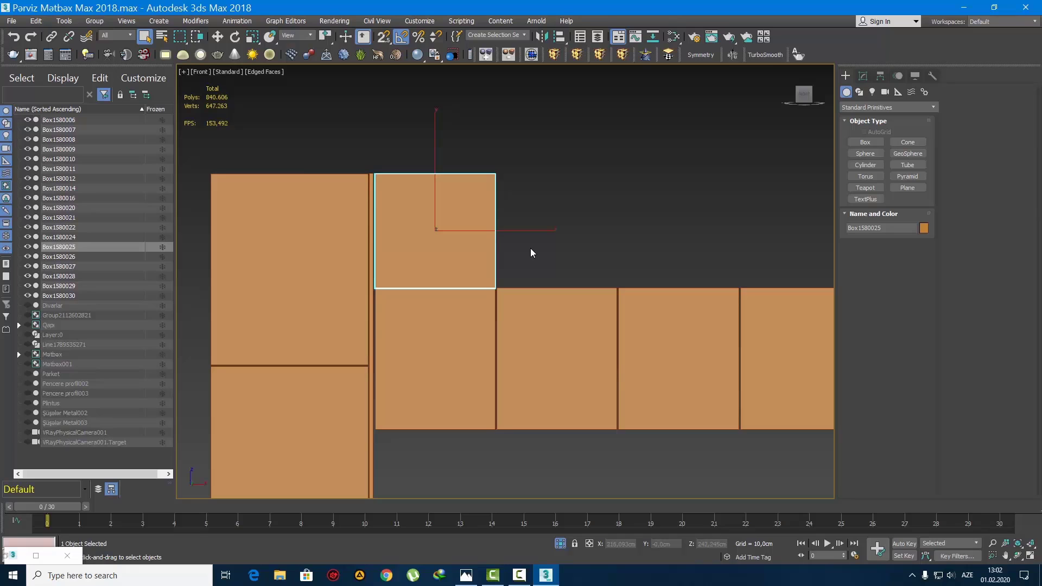
{"action": "scroll", "coordinate": [661, 309], "scroll_direction": "down", "scroll_amount": 3}
{"action": "left_click", "coordinate": [605, 323]}
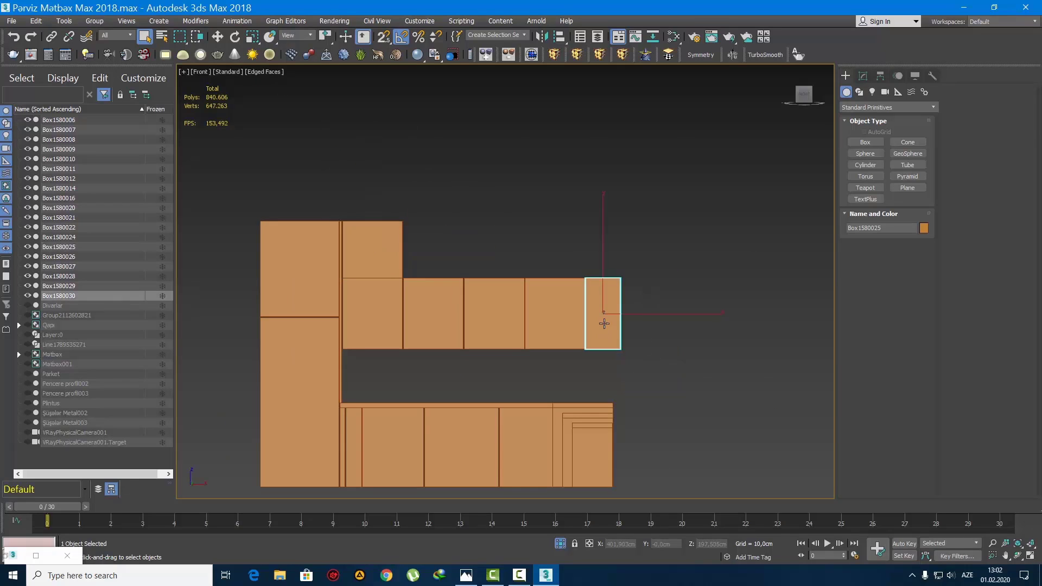
{"action": "scroll", "coordinate": [604, 324], "scroll_direction": "up", "scroll_amount": 4}
{"action": "key", "text": "Delete"}
Clone the last box of the lower upper-cabinet row as a copy shifted about 35.5 cm outward along X
{"action": "left_click_drag", "start_coordinate": [609, 386], "coordinate": [515, 295]}
{"action": "scroll", "coordinate": [519, 307], "scroll_direction": "up", "scroll_amount": 3}
{"action": "key", "text": "w"}
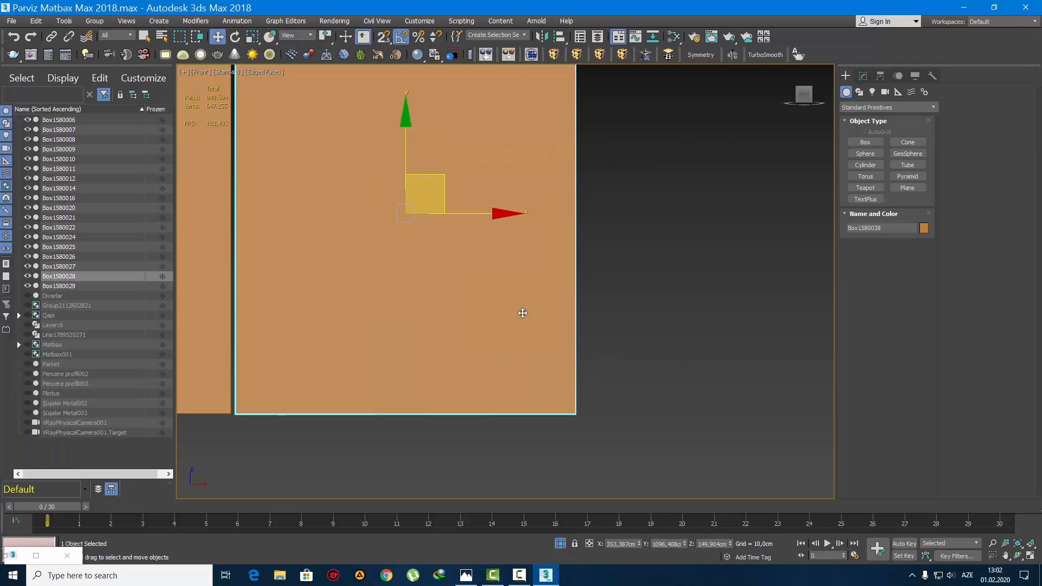
{"action": "middle_click_drag", "start_coordinate": [521, 312], "coordinate": [453, 313]}
{"action": "scroll", "coordinate": [454, 314], "scroll_direction": "down", "scroll_amount": 3}
{"action": "left_click_drag", "start_coordinate": [470, 271], "coordinate": [569, 273], "text": "shift"}
{"action": "left_click", "coordinate": [523, 334]}
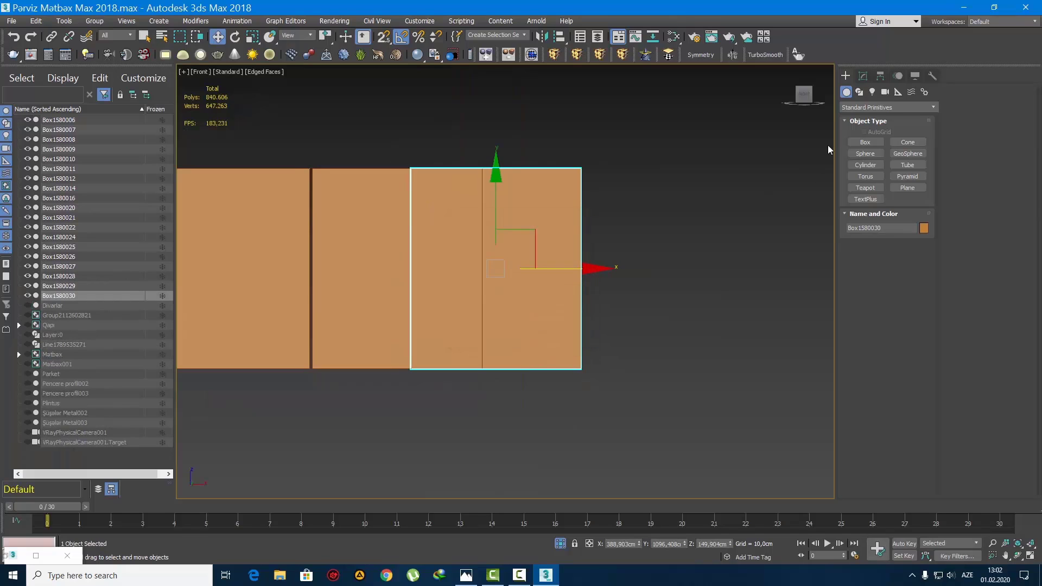
Set the cloned end box's width to 5 cm and move it against the end of the lower upper-cabinet row
{"action": "left_click", "coordinate": [863, 77]}
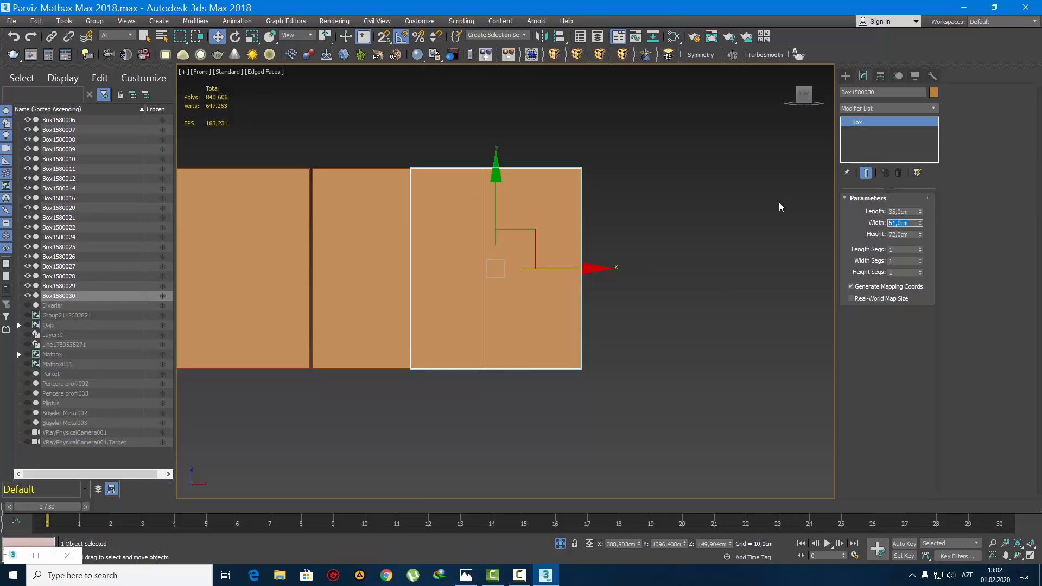
{"action": "type", "text": "5"}
{"action": "key", "text": "Return"}
{"action": "scroll", "coordinate": [489, 271], "scroll_direction": "up", "scroll_amount": 5}
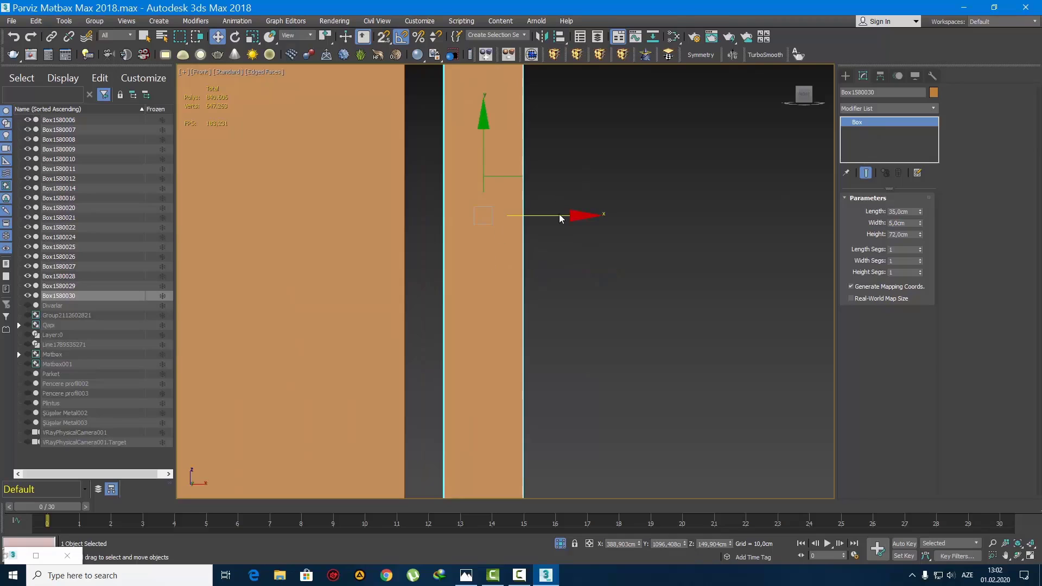
{"action": "left_click_drag", "start_coordinate": [556, 217], "coordinate": [521, 227]}
{"action": "scroll", "coordinate": [522, 227], "scroll_direction": "down", "scroll_amount": 6}
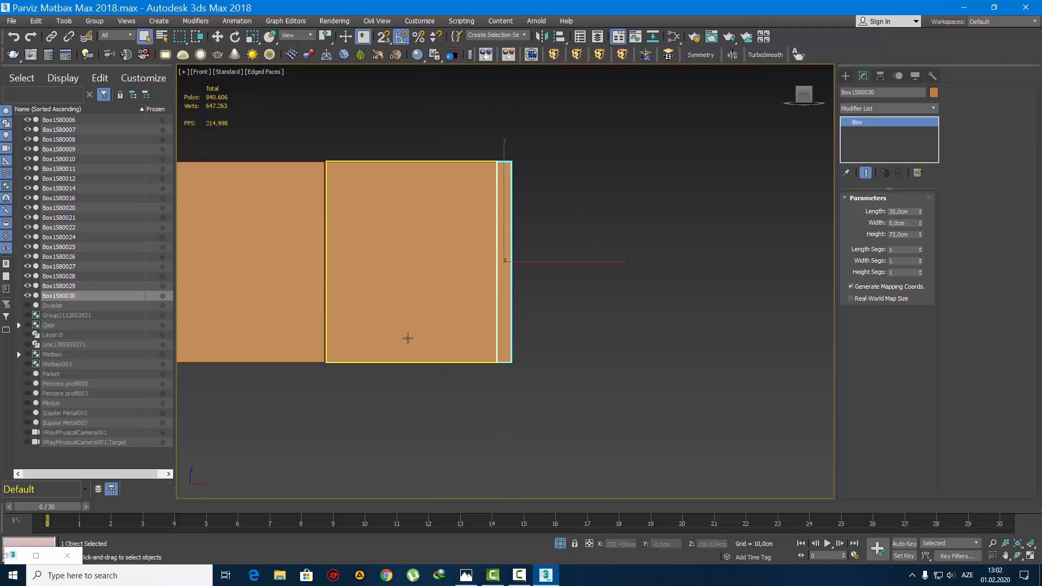
Set the width of the single top-row cabinet box to 74 cm
{"action": "key", "text": "q"}
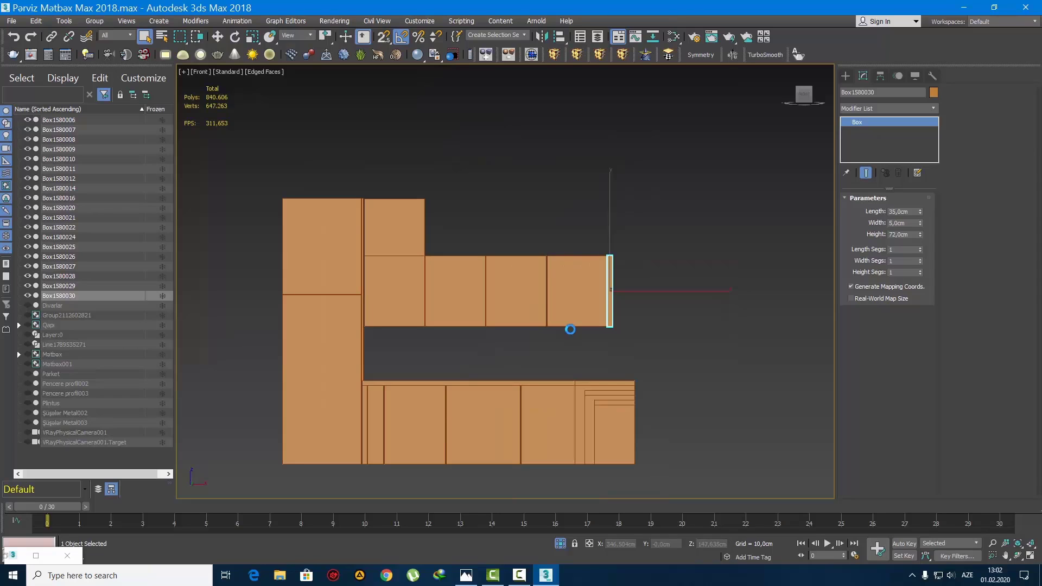
{"action": "scroll", "coordinate": [432, 309], "scroll_direction": "up", "scroll_amount": 4}
{"action": "left_click", "coordinate": [459, 199]}
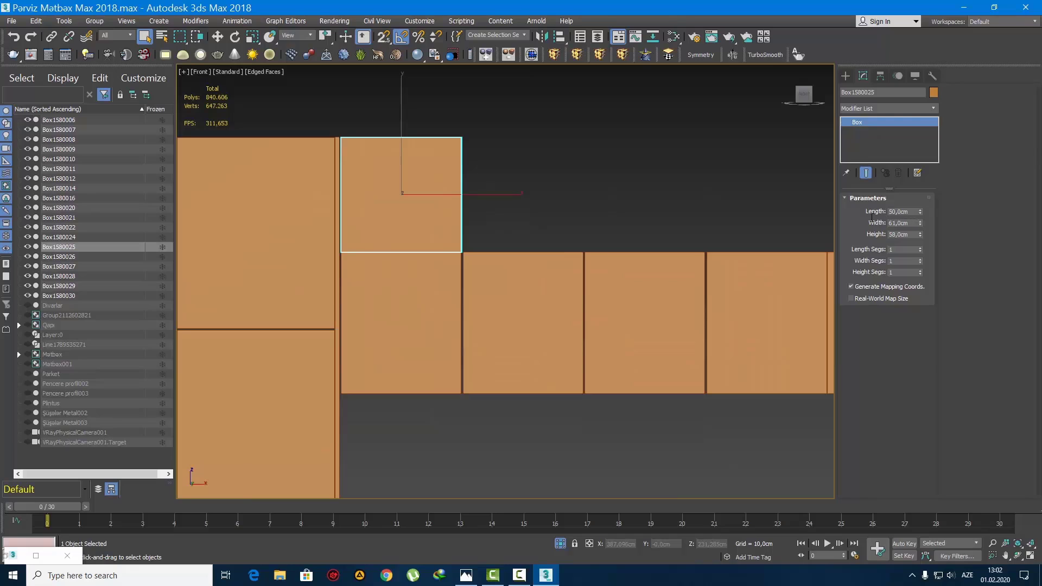
{"action": "type", "text": "74"}
{"action": "key", "text": "Return"}
Move the widened top-row cabinet box along X so it starts beside the thin side panel
{"action": "scroll", "coordinate": [429, 225], "scroll_direction": "up", "scroll_amount": 5}
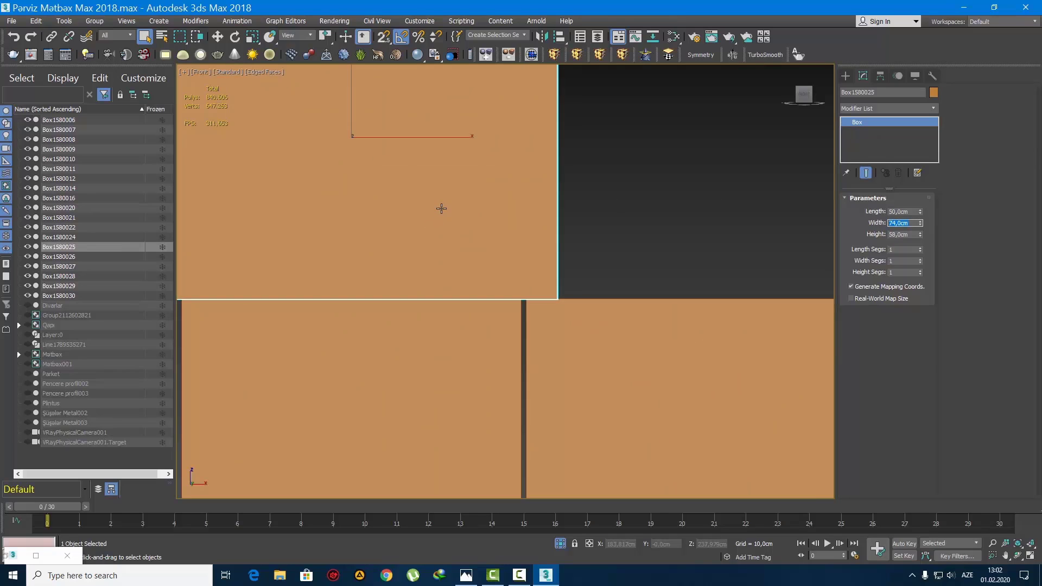
{"action": "scroll", "coordinate": [456, 179], "scroll_direction": "down", "scroll_amount": 3}
{"action": "middle_click_drag", "start_coordinate": [458, 176], "coordinate": [460, 251]}
{"action": "key", "text": "w"}
{"action": "left_click_drag", "start_coordinate": [469, 240], "coordinate": [486, 248]}
{"action": "scroll", "coordinate": [445, 262], "scroll_direction": "up", "scroll_amount": 3}
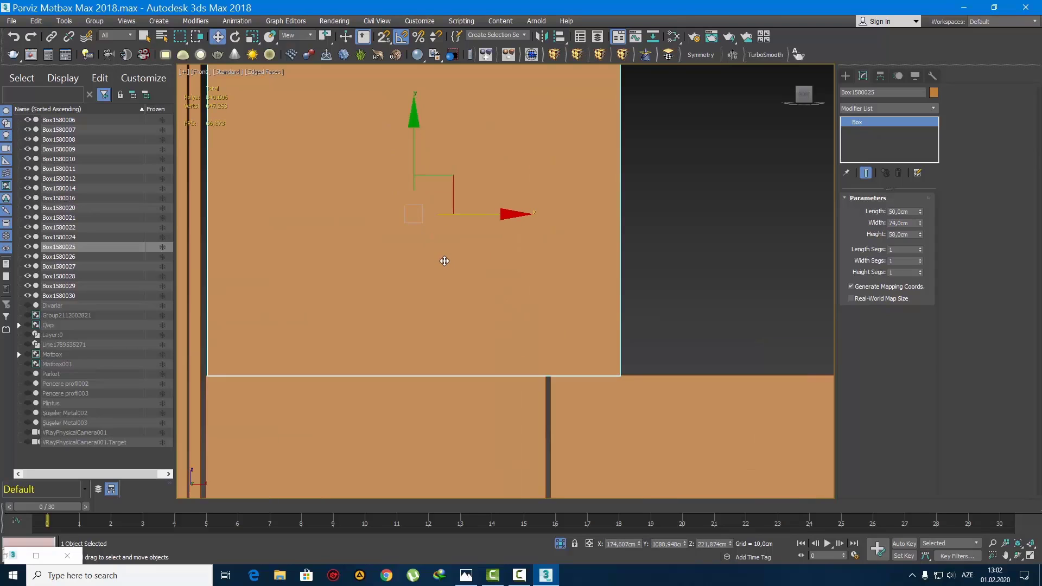
{"action": "mouse_move", "coordinate": [435, 256]}
{"action": "middle_mouse_down"}
{"action": "mouse_move", "coordinate": [441, 244]}
{"action": "mouse_move", "coordinate": [455, 252]}
{"action": "mouse_move", "coordinate": [440, 266]}
{"action": "middle_mouse_up"}
{"action": "scroll", "coordinate": [440, 244], "scroll_direction": "down", "scroll_amount": 3}
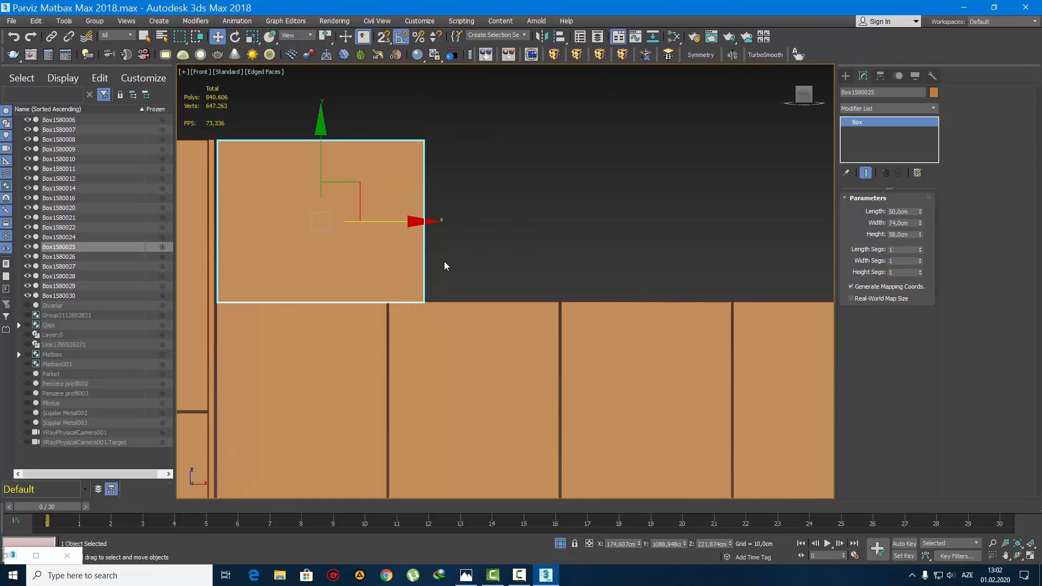
Clone the 74 cm top-row box as two copies spaced about 75.3 cm apart along X
{"action": "mouse_move", "coordinate": [404, 224]}
{"action": "left_mouse_down", "text": "shift"}
{"action": "mouse_move", "coordinate": [614, 233]}
{"action": "mouse_move", "coordinate": [611, 244]}
{"action": "left_mouse_up", "text": "shift"}
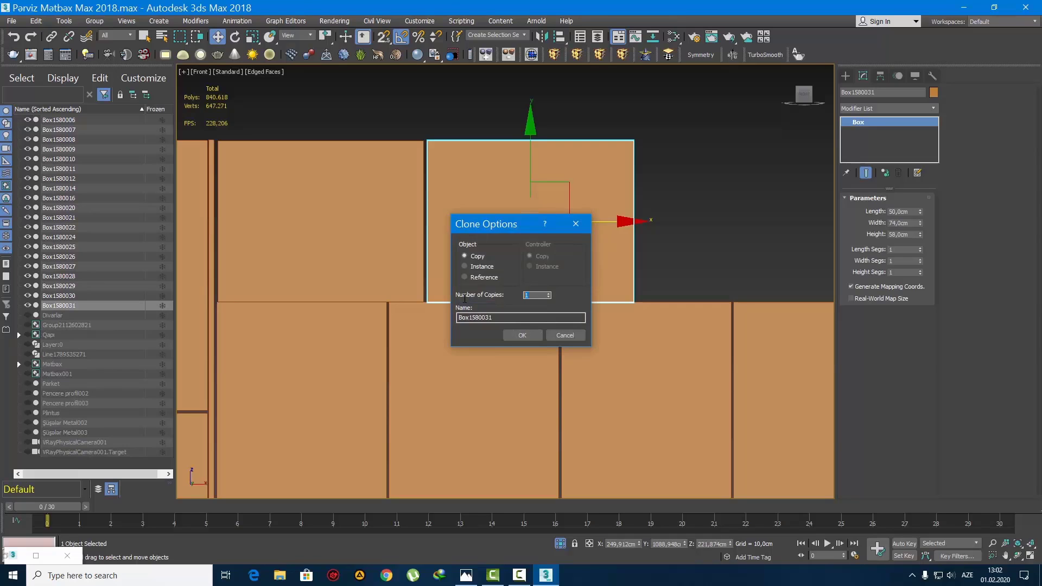
{"action": "left_click", "coordinate": [522, 335]}
{"action": "scroll", "coordinate": [435, 286], "scroll_direction": "down", "scroll_amount": 6}
{"action": "left_click", "coordinate": [583, 268]}
{"action": "scroll", "coordinate": [487, 284], "scroll_direction": "up", "scroll_amount": 2}
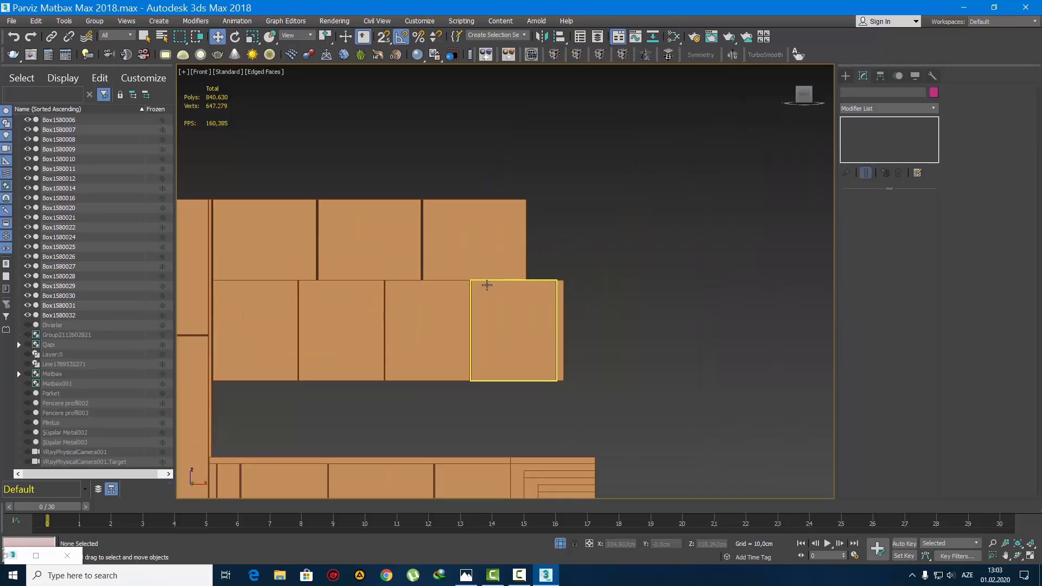
Move the two copied top-row boxes together along X to narrow their gap to the first top-row box
{"action": "middle_click_drag", "start_coordinate": [487, 285], "coordinate": [575, 267]}
{"action": "left_click", "coordinate": [598, 197]}
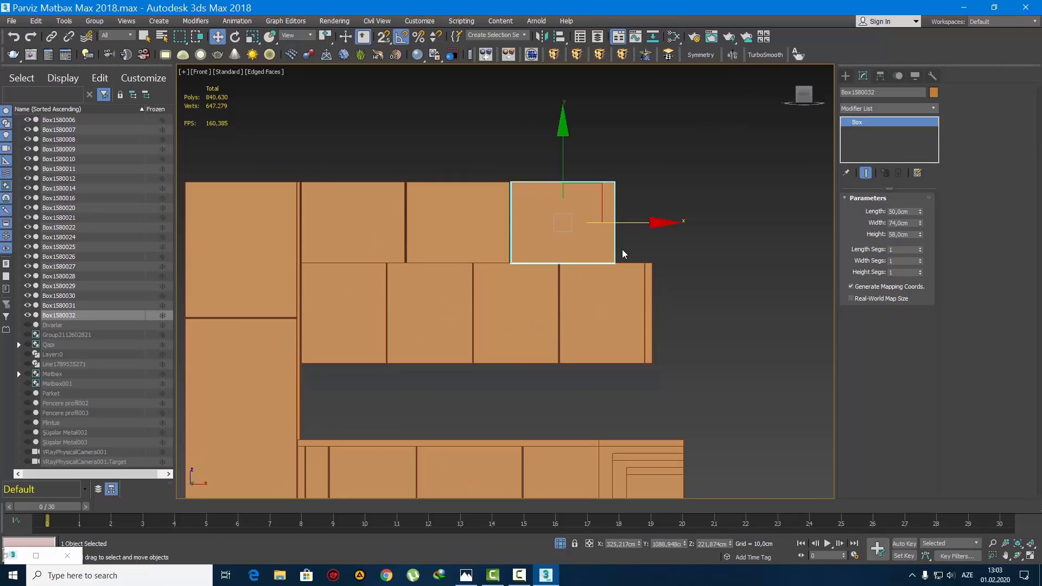
{"action": "left_click", "coordinate": [673, 203]}
{"action": "scroll", "coordinate": [607, 196], "scroll_direction": "up", "scroll_amount": 2}
{"action": "left_click_drag", "start_coordinate": [286, 152], "coordinate": [521, 232]}
{"action": "scroll", "coordinate": [548, 242], "scroll_direction": "up", "scroll_amount": 3}
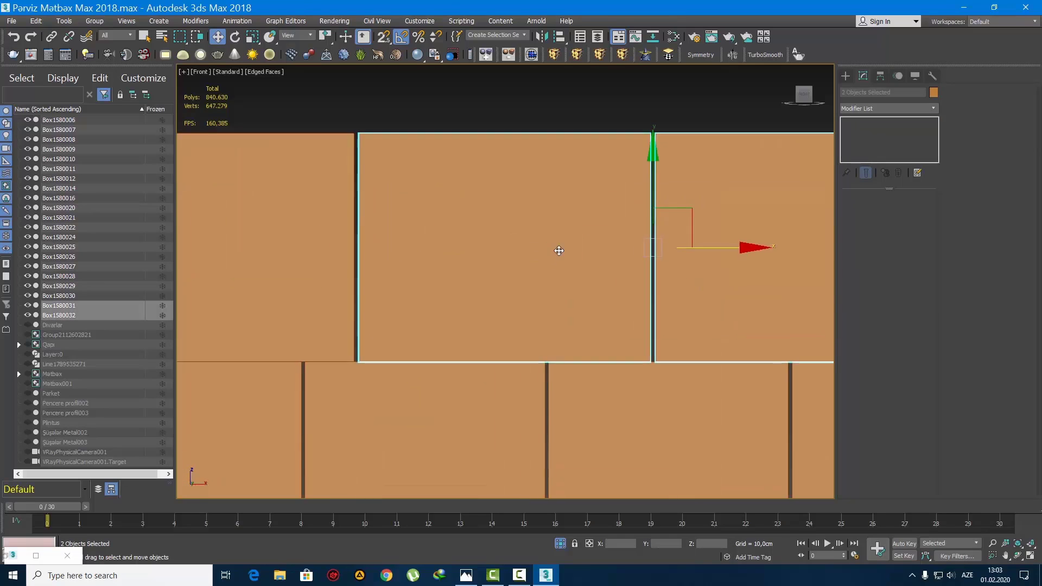
{"action": "left_click_drag", "start_coordinate": [744, 246], "coordinate": [676, 244]}
{"action": "scroll", "coordinate": [728, 252], "scroll_direction": "down", "scroll_amount": 2}
Clone the last top-row box as a single copy shifted about 51.5 cm outward along X
{"action": "left_click", "coordinate": [705, 279]}
{"action": "scroll", "coordinate": [700, 271], "scroll_direction": "up", "scroll_amount": 2}
{"action": "scroll", "coordinate": [475, 293], "scroll_direction": "down", "scroll_amount": 2}
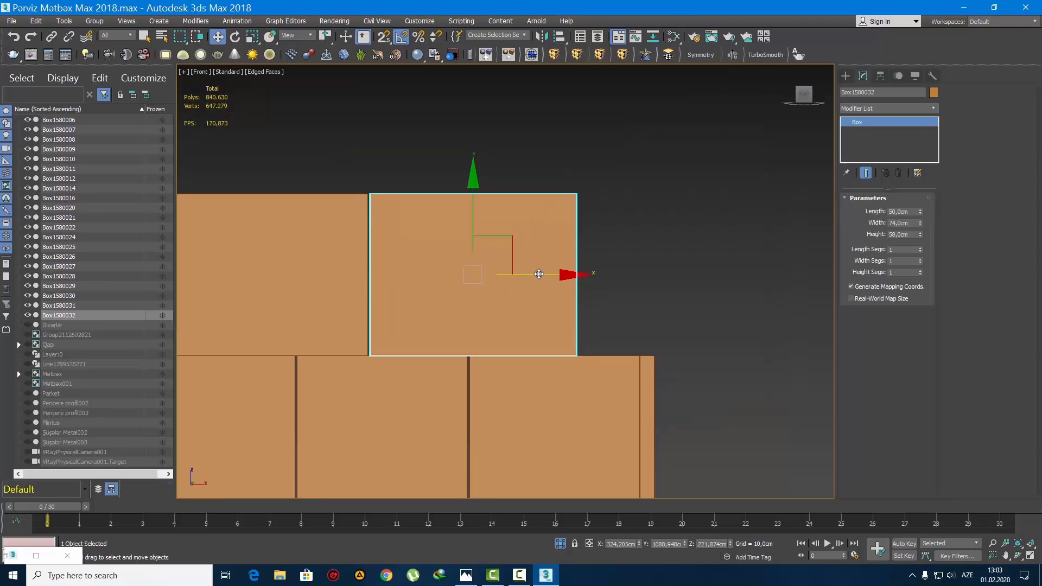
{"action": "left_click_drag", "start_coordinate": [543, 285], "coordinate": [686, 282], "text": "shift"}
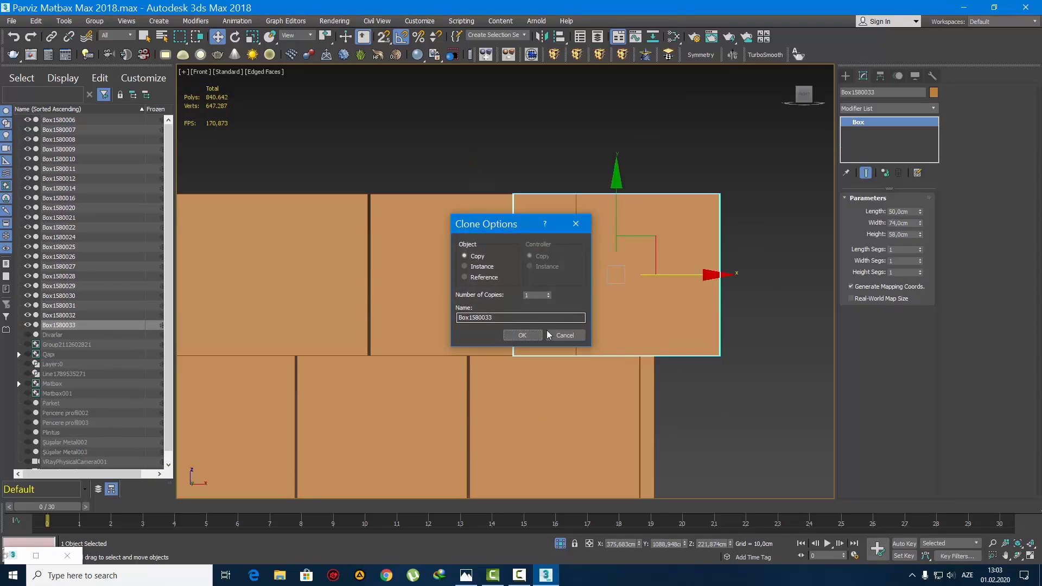
{"action": "left_click", "coordinate": [519, 335]}
Set the new top-row copy's width to 5 cm and move it about 11.3 cm back against the row's end
{"action": "double_click", "coordinate": [904, 222]}
{"action": "type", "text": "5"}
{"action": "key", "text": "Return"}
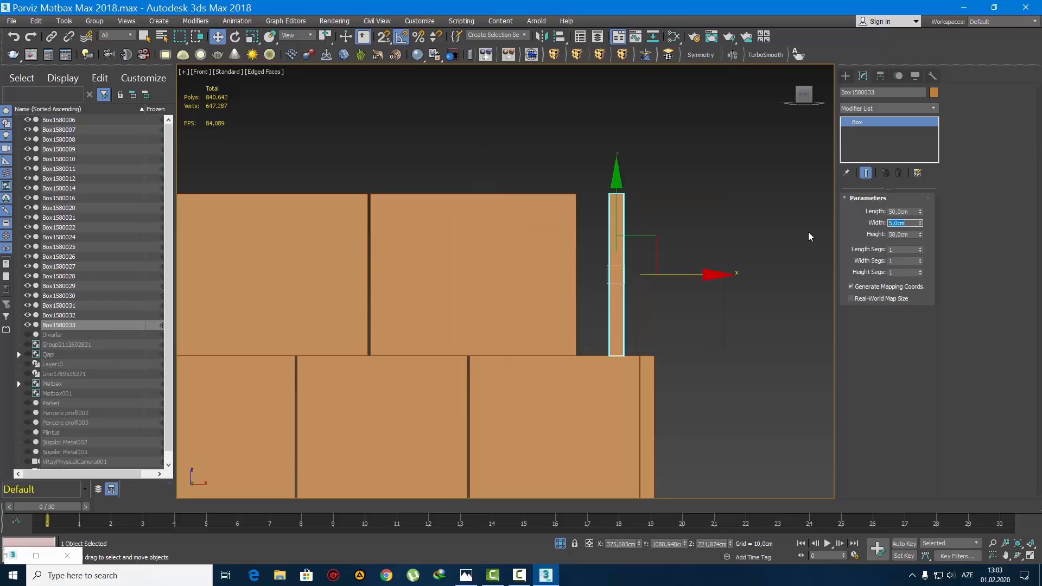
{"action": "scroll", "coordinate": [671, 277], "scroll_direction": "up", "scroll_amount": 2}
{"action": "left_click_drag", "start_coordinate": [675, 281], "coordinate": [612, 299]}
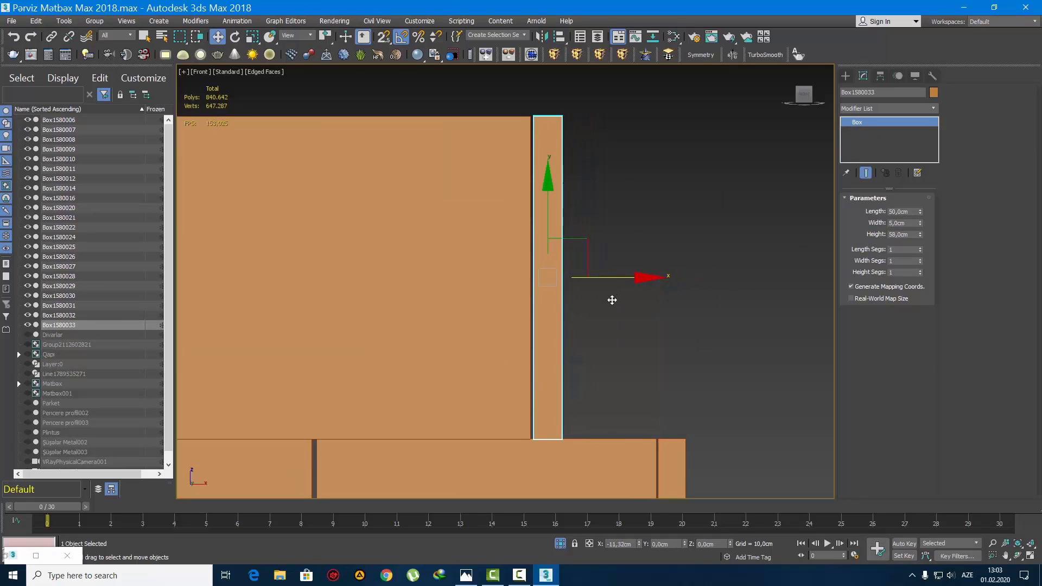
{"action": "scroll", "coordinate": [619, 290], "scroll_direction": "down", "scroll_amount": 4}
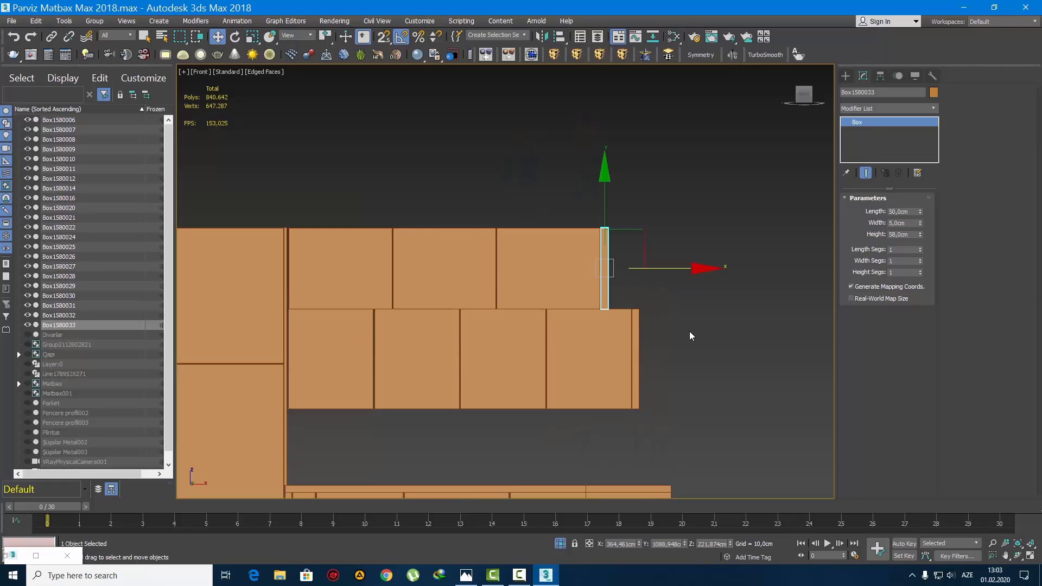
Examine both upper cabinet rows, their end strips and the thin side panel from several angles in perspective
{"action": "middle_click_drag", "start_coordinate": [648, 328], "coordinate": [665, 294]}
{"action": "key", "text": "p"}
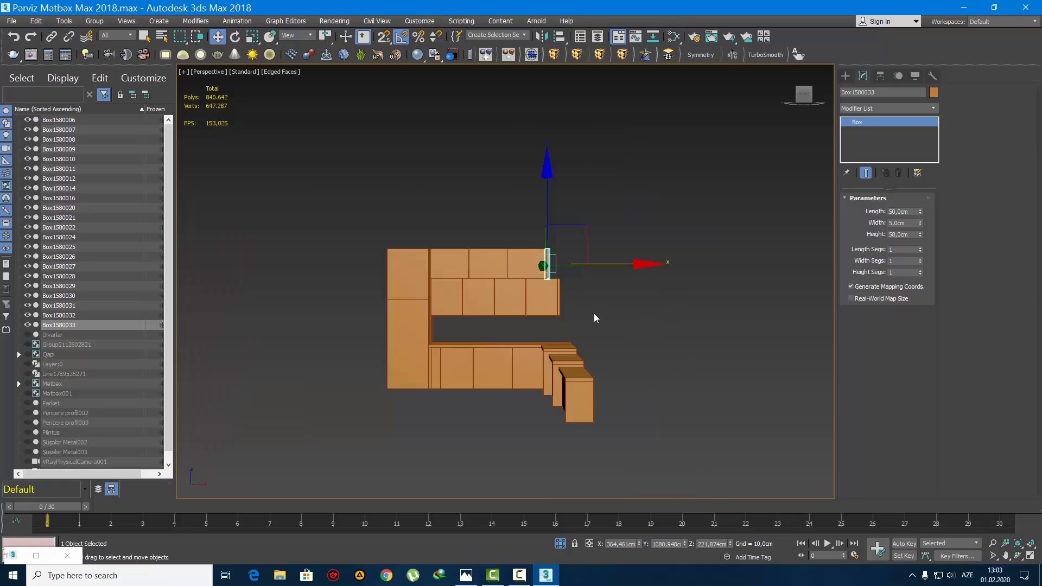
{"action": "middle_click_drag", "start_coordinate": [593, 314], "coordinate": [656, 315], "text": "alt"}
{"action": "left_click", "coordinate": [656, 315]}
{"action": "scroll", "coordinate": [549, 277], "scroll_direction": "up", "scroll_amount": 4}
{"action": "middle_click_drag", "start_coordinate": [549, 277], "coordinate": [589, 247], "text": "alt"}
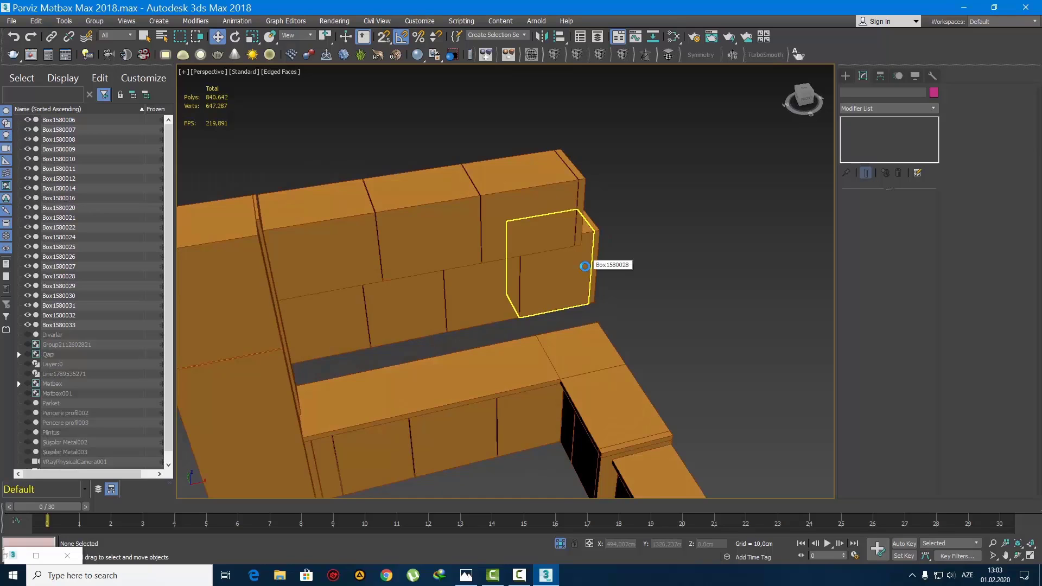
{"action": "middle_click_drag", "start_coordinate": [584, 266], "coordinate": [491, 320], "text": "alt"}
{"action": "scroll", "coordinate": [391, 291], "scroll_direction": "up", "scroll_amount": 2}
Extend the thin side panel's front vertices along Y in the top view to match the depth of the top-row cabinets
{"action": "left_click", "coordinate": [381, 293]}
{"action": "key", "text": "t"}
{"action": "key", "text": "z"}
{"action": "scroll", "coordinate": [472, 304], "scroll_direction": "down", "scroll_amount": 4}
{"action": "key", "text": "1"}
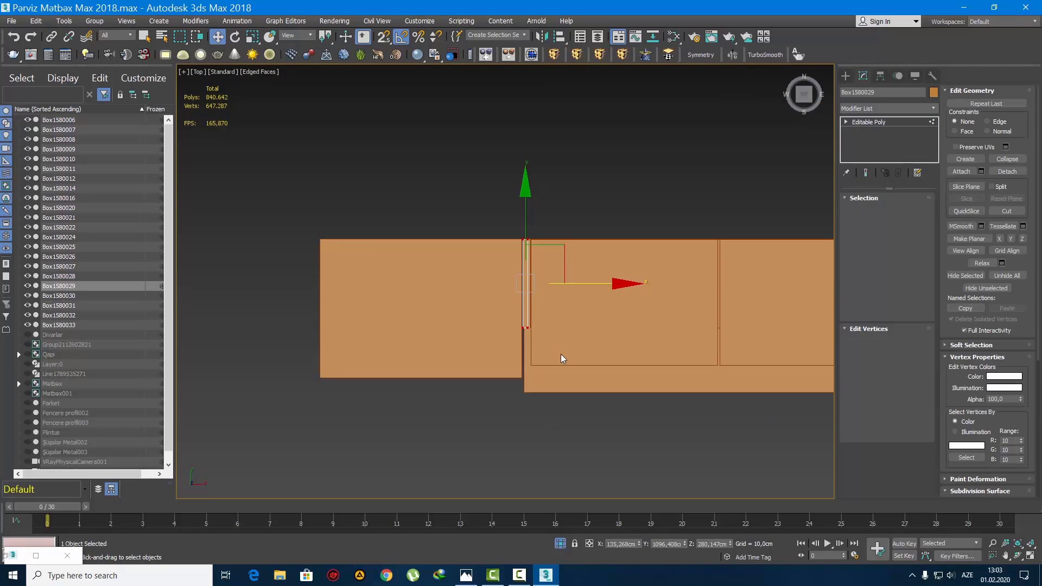
{"action": "left_click_drag", "start_coordinate": [561, 354], "coordinate": [505, 312]}
{"action": "scroll", "coordinate": [528, 338], "scroll_direction": "up", "scroll_amount": 4}
{"action": "middle_click_drag", "start_coordinate": [529, 341], "coordinate": [445, 285]}
{"action": "left_click_drag", "start_coordinate": [447, 183], "coordinate": [445, 330]}
{"action": "middle_click_drag", "start_coordinate": [487, 325], "coordinate": [402, 288]}
{"action": "scroll", "coordinate": [407, 284], "scroll_direction": "down", "scroll_amount": 4}
{"action": "key", "text": "f"}
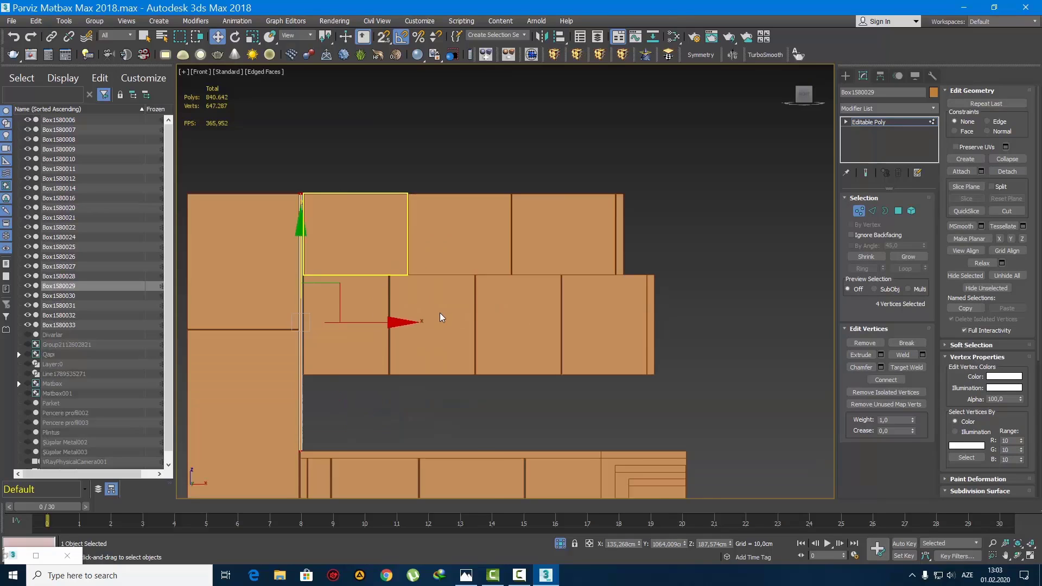
{"action": "key", "text": "z"}
{"action": "left_click", "coordinate": [844, 78]}
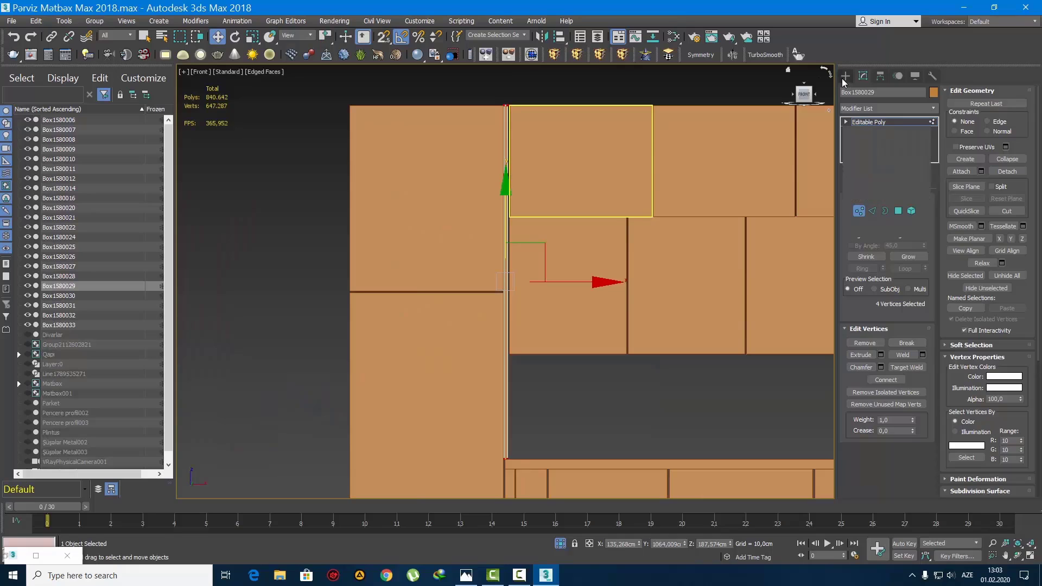
Move all nine upper cabinet boxes, including the 5 cm end strips, along X up against the thin side panel
{"action": "scroll", "coordinate": [516, 230], "scroll_direction": "up", "scroll_amount": 2}
{"action": "key", "text": "q"}
{"action": "scroll", "coordinate": [558, 156], "scroll_direction": "up", "scroll_amount": 3}
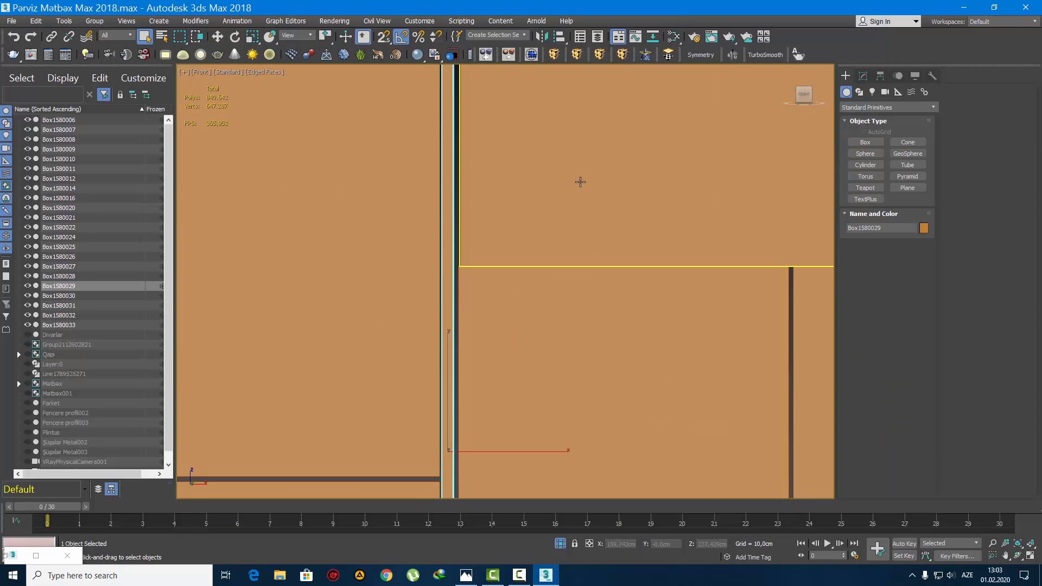
{"action": "scroll", "coordinate": [580, 182], "scroll_direction": "down", "scroll_amount": 6}
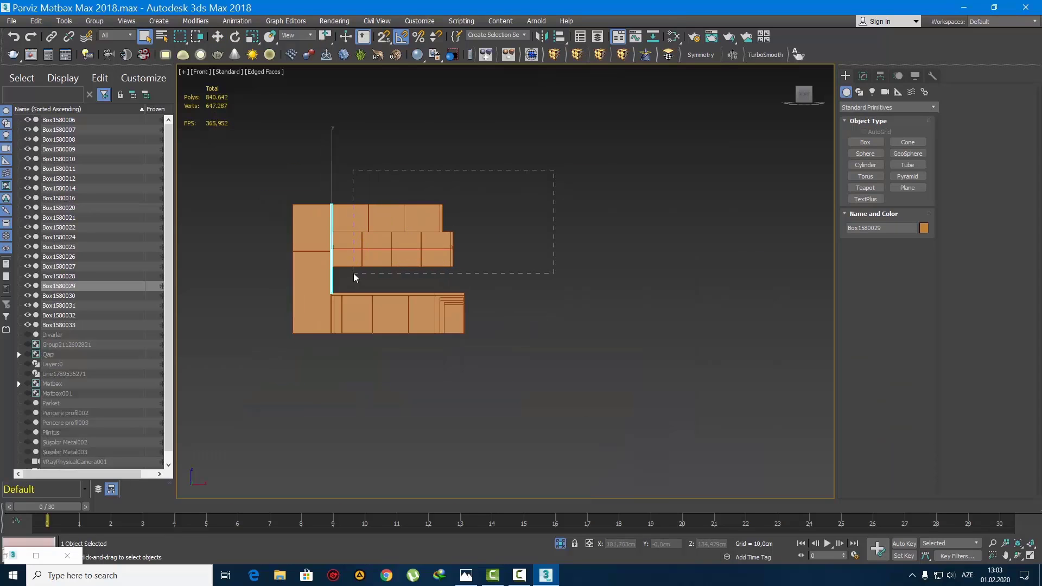
{"action": "left_click_drag", "start_coordinate": [354, 272], "coordinate": [353, 273]}
{"action": "scroll", "coordinate": [559, 291], "scroll_direction": "up", "scroll_amount": 4}
{"action": "key", "text": "w"}
{"action": "scroll", "coordinate": [588, 246], "scroll_direction": "up", "scroll_amount": 3}
{"action": "middle_click_drag", "start_coordinate": [588, 246], "coordinate": [495, 279]}
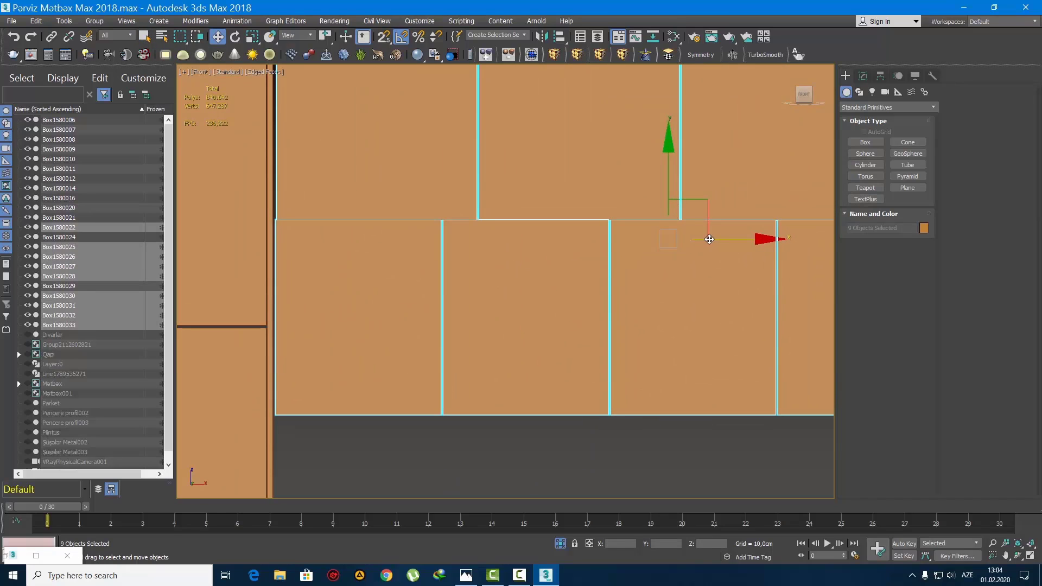
{"action": "left_click_drag", "start_coordinate": [709, 239], "coordinate": [709, 240]}
{"action": "scroll", "coordinate": [497, 297], "scroll_direction": "down", "scroll_amount": 5}
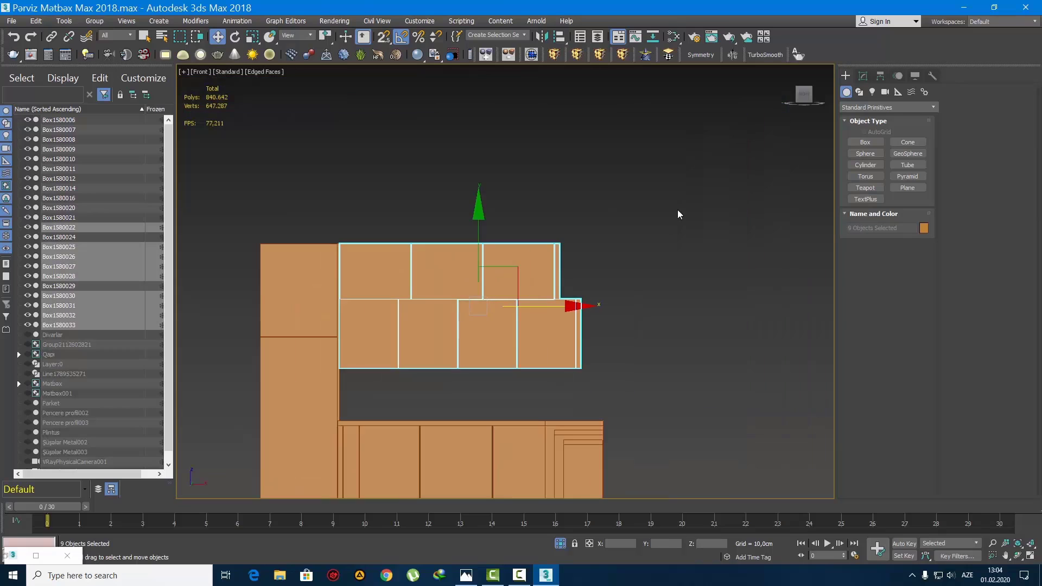
Examine how the upper rows meet the side panel in the front view, and the whole corner kitchen in perspective
{"action": "left_click_drag", "start_coordinate": [397, 280], "coordinate": [398, 278]}
{"action": "scroll", "coordinate": [398, 278], "scroll_direction": "up", "scroll_amount": 5}
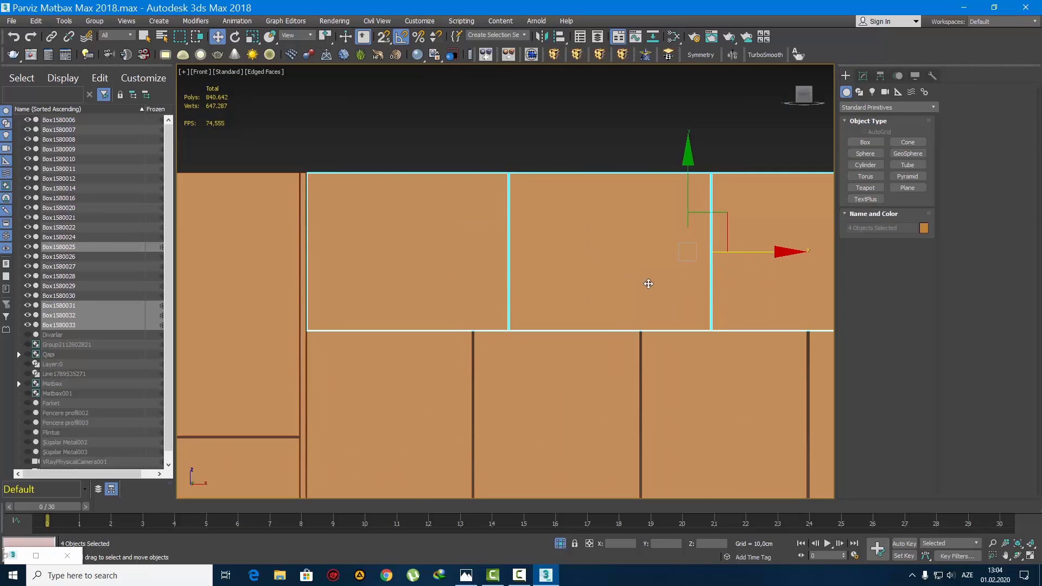
{"action": "scroll", "coordinate": [645, 282], "scroll_direction": "down", "scroll_amount": 5}
{"action": "key", "text": "q"}
{"action": "left_click", "coordinate": [641, 187]}
{"action": "scroll", "coordinate": [595, 267], "scroll_direction": "up", "scroll_amount": 5}
{"action": "key", "text": "p"}
{"action": "key", "text": "z"}
{"action": "middle_click_drag", "start_coordinate": [603, 273], "coordinate": [567, 320], "text": "alt"}
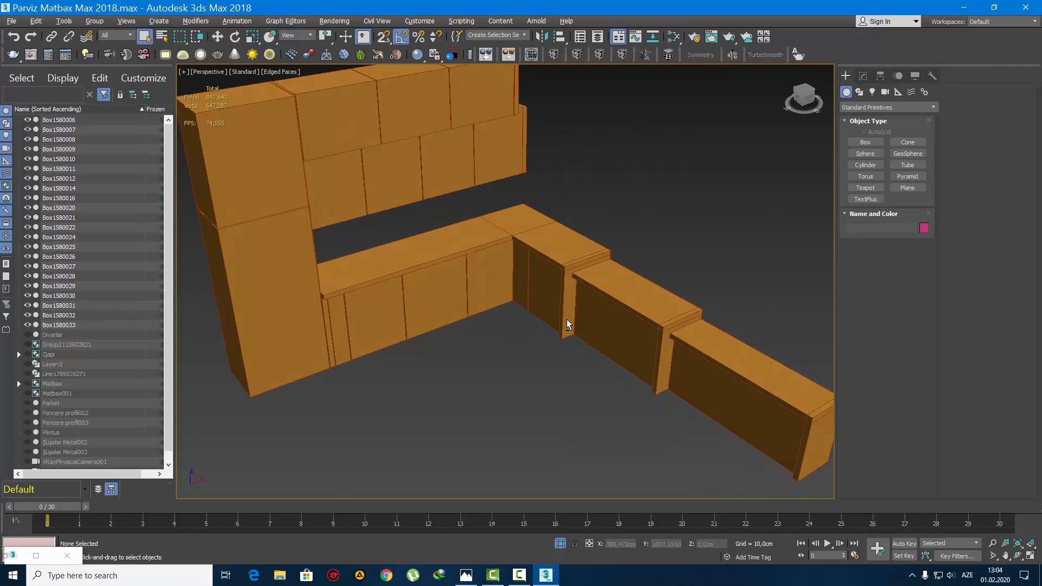
{"action": "middle_click_drag", "start_coordinate": [509, 298], "coordinate": [520, 340]}
{"action": "mouse_move", "coordinate": [520, 341]}
{"action": "middle_mouse_down", "text": "alt"}
{"action": "mouse_move", "coordinate": [540, 296]}
{"action": "mouse_move", "coordinate": [528, 329]}
{"action": "mouse_move", "coordinate": [501, 336]}
{"action": "middle_mouse_up", "text": "alt"}
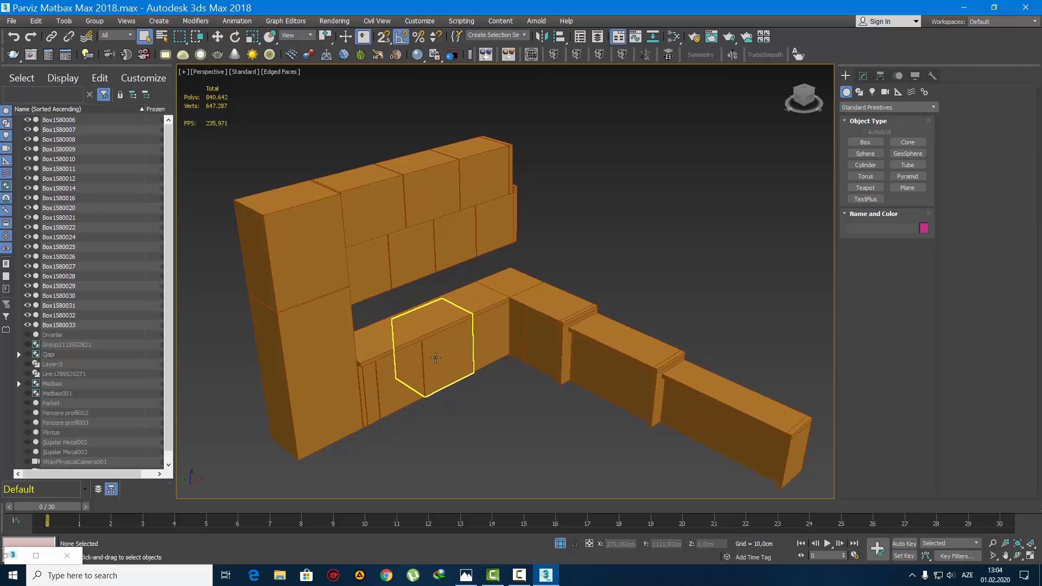
{"action": "middle_click_drag", "start_coordinate": [448, 234], "coordinate": [515, 223]}
{"action": "middle_click_drag", "start_coordinate": [516, 222], "coordinate": [396, 220], "text": "alt"}
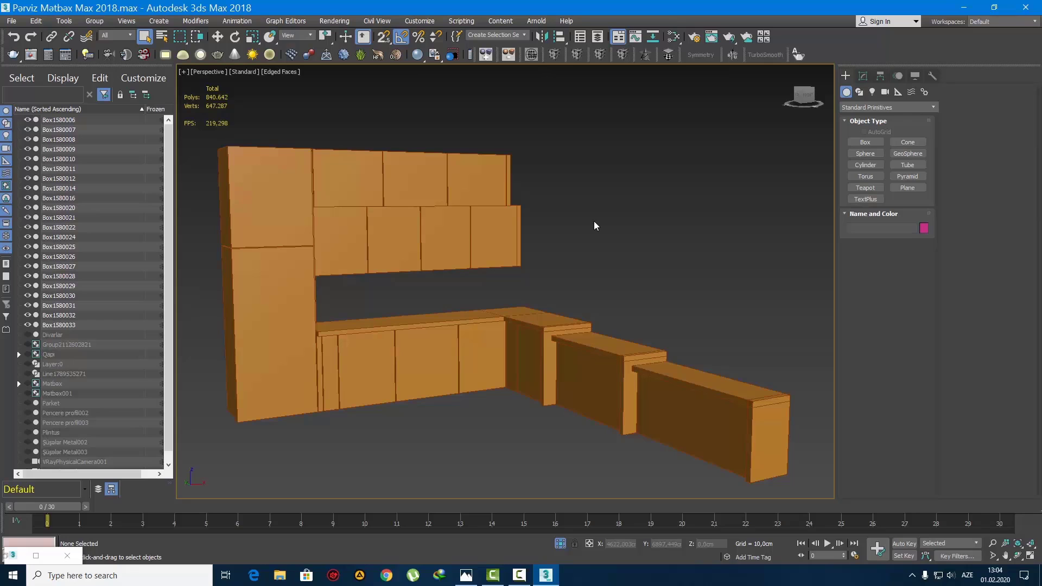
{"action": "mouse_move", "coordinate": [566, 258]}
{"action": "middle_mouse_down", "text": "alt"}
{"action": "mouse_move", "coordinate": [496, 233]}
{"action": "mouse_move", "coordinate": [549, 263]}
{"action": "mouse_move", "coordinate": [566, 247]}
{"action": "middle_mouse_up", "text": "alt"}
Bring back the hidden room objects to view the whole scene, and isolate the 22 kitchen boxes again
{"action": "scroll", "coordinate": [564, 247], "scroll_direction": "down", "scroll_amount": 10}
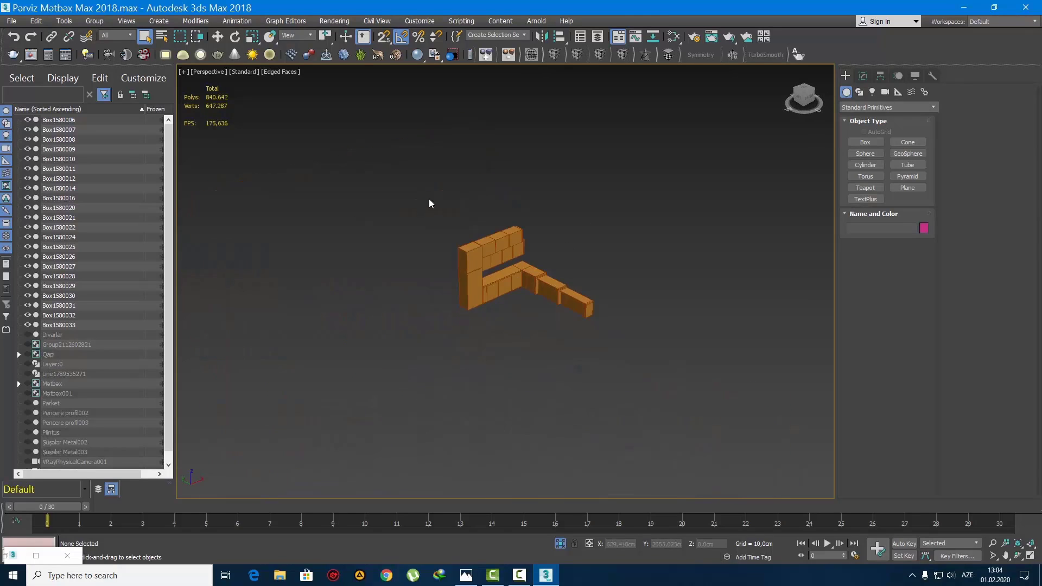
{"action": "left_click_drag", "start_coordinate": [429, 198], "coordinate": [544, 252]}
{"action": "right_click", "coordinate": [545, 252]}
{"action": "mouse_move", "coordinate": [576, 220]}
{"action": "left_click", "coordinate": [575, 196]}
{"action": "key", "text": "z"}
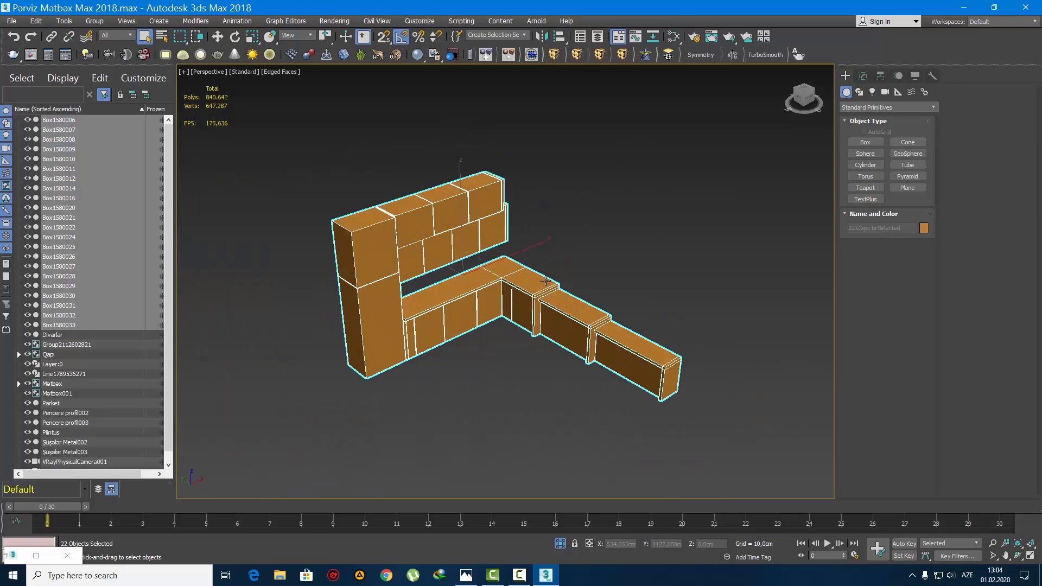
{"action": "scroll", "coordinate": [516, 261], "scroll_direction": "down", "scroll_amount": 6}
{"action": "mouse_move", "coordinate": [520, 264]}
{"action": "middle_mouse_down", "text": "alt"}
{"action": "mouse_move", "coordinate": [544, 272]}
{"action": "mouse_move", "coordinate": [523, 281]}
{"action": "middle_mouse_up", "text": "alt"}
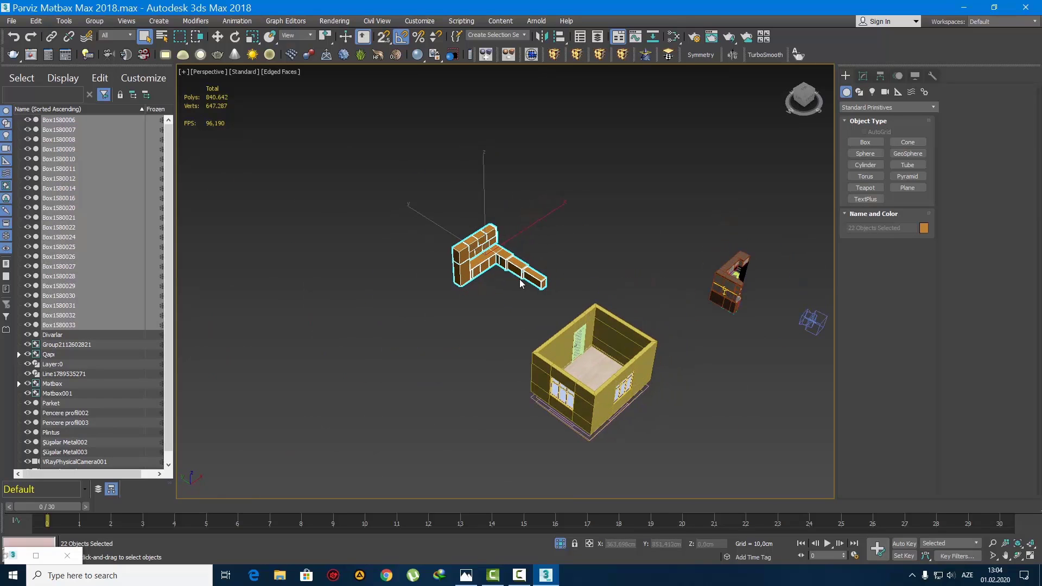
{"action": "key", "text": "alt+q"}
{"action": "left_click", "coordinate": [498, 333]}
Make one rotated copy of both upper rows' 5 cm end strips, turned 90° in the top view
{"action": "scroll", "coordinate": [477, 206], "scroll_direction": "up", "scroll_amount": 5}
{"action": "middle_click_drag", "start_coordinate": [477, 206], "coordinate": [448, 266]}
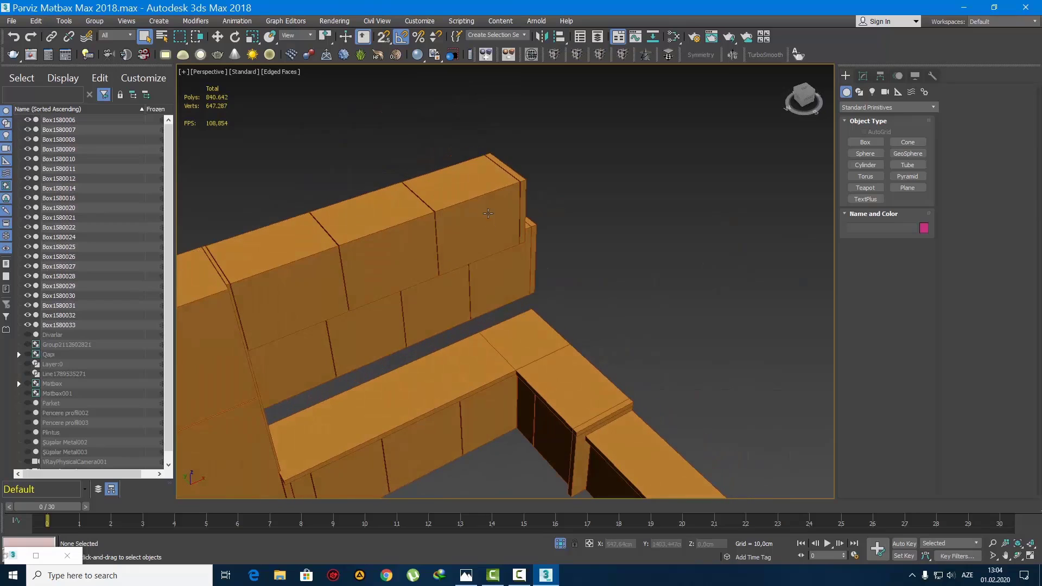
{"action": "left_click", "coordinate": [488, 214]}
{"action": "scroll", "coordinate": [510, 202], "scroll_direction": "up", "scroll_amount": 3}
{"action": "left_click", "coordinate": [531, 184], "text": "ctrl"}
{"action": "left_click", "coordinate": [531, 298], "text": "ctrl"}
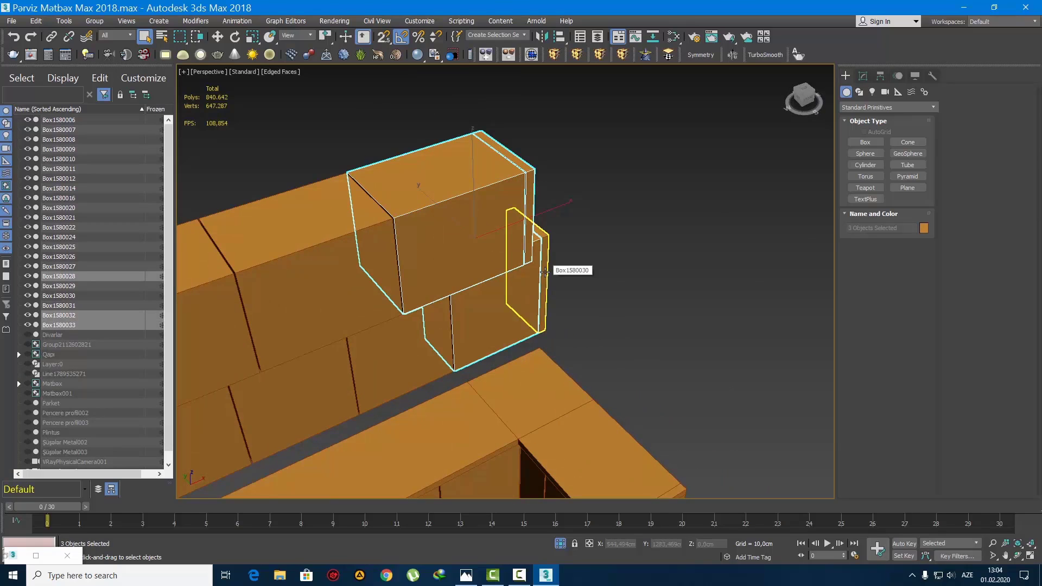
{"action": "left_click", "coordinate": [546, 242]}
{"action": "left_click", "coordinate": [530, 205], "text": "ctrl"}
{"action": "key", "text": "t"}
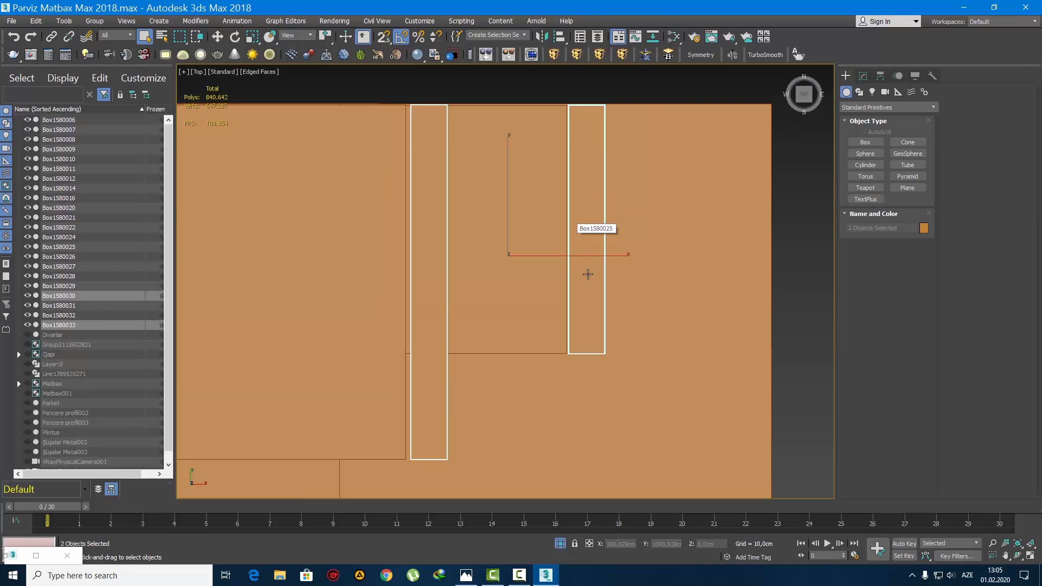
{"action": "scroll", "coordinate": [527, 250], "scroll_direction": "down", "scroll_amount": 3}
{"action": "scroll", "coordinate": [526, 250], "scroll_direction": "up", "scroll_amount": 3}
{"action": "key", "text": "e"}
{"action": "scroll", "coordinate": [549, 233], "scroll_direction": "up", "scroll_amount": 1}
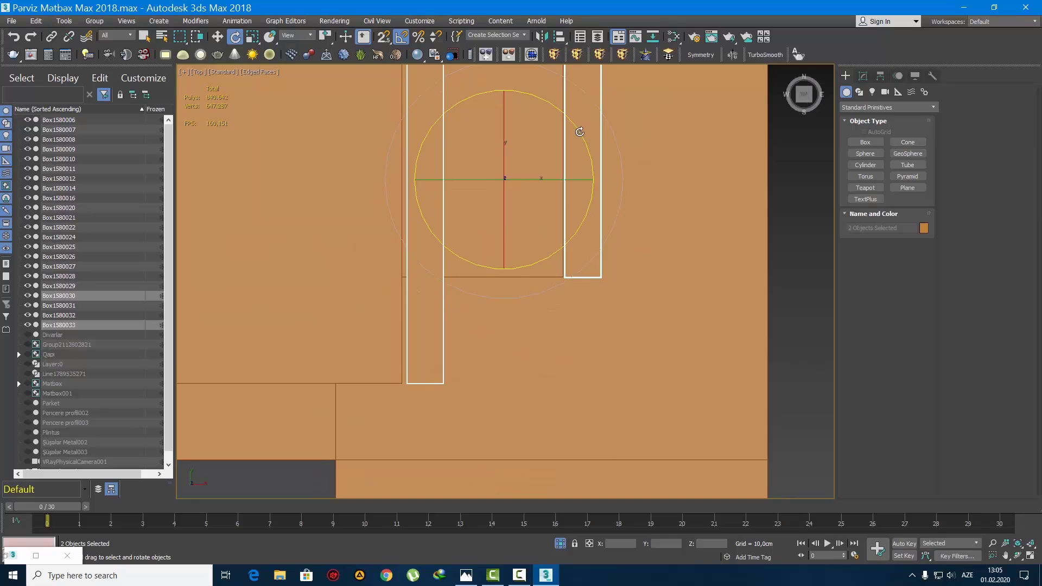
{"action": "left_click_drag", "start_coordinate": [582, 133], "coordinate": [579, 135]}
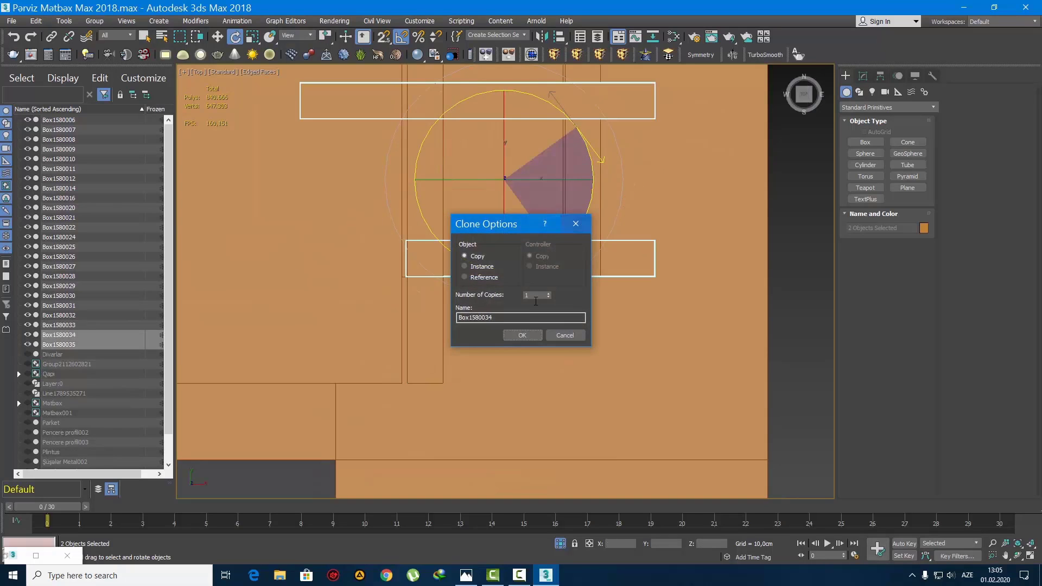
{"action": "left_click", "coordinate": [522, 337]}
Move both rotated strip copies together so the longer one's corner meets the front corner of the top-row end strip
{"action": "middle_click_drag", "start_coordinate": [520, 307], "coordinate": [528, 264]}
{"action": "scroll", "coordinate": [529, 264], "scroll_direction": "down", "scroll_amount": 2}
{"action": "scroll", "coordinate": [529, 264], "scroll_direction": "up", "scroll_amount": 1}
{"action": "key", "text": "w"}
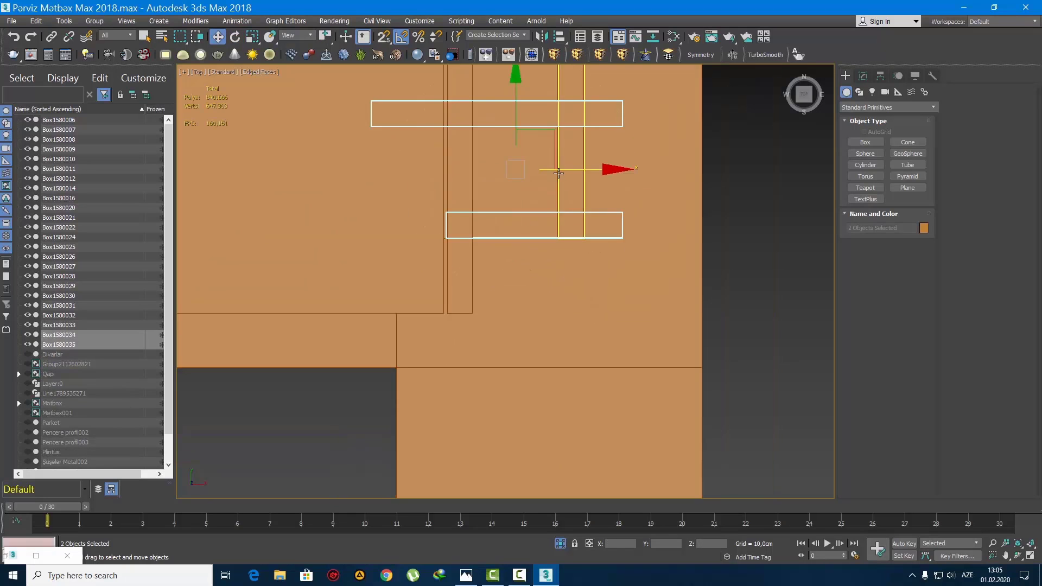
{"action": "left_click_drag", "start_coordinate": [557, 137], "coordinate": [682, 331]}
{"action": "scroll", "coordinate": [601, 350], "scroll_direction": "up", "scroll_amount": 4}
{"action": "scroll", "coordinate": [655, 337], "scroll_direction": "down", "scroll_amount": 5}
Move the shorter strip copy in the top view so its corner meets the front corner of the lower-row end strip
{"action": "left_click", "coordinate": [652, 347]}
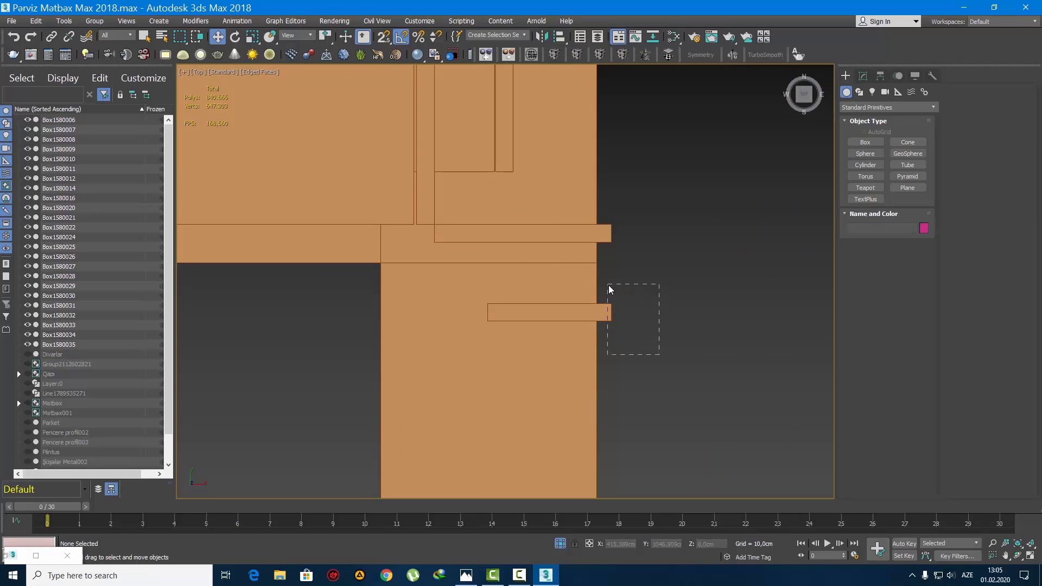
{"action": "left_click_drag", "start_coordinate": [608, 285], "coordinate": [608, 285]}
{"action": "scroll", "coordinate": [563, 209], "scroll_direction": "up", "scroll_amount": 4}
{"action": "left_click_drag", "start_coordinate": [537, 337], "coordinate": [538, 83]}
{"action": "middle_click_drag", "start_coordinate": [510, 87], "coordinate": [500, 195]}
{"action": "scroll", "coordinate": [500, 196], "scroll_direction": "up", "scroll_amount": 4}
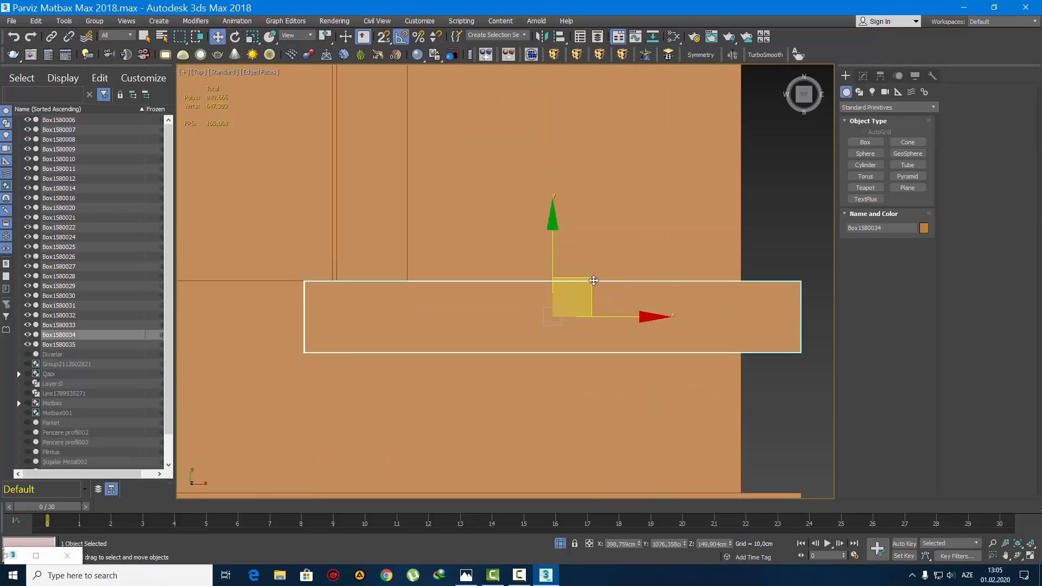
{"action": "left_click_drag", "start_coordinate": [593, 280], "coordinate": [696, 280]}
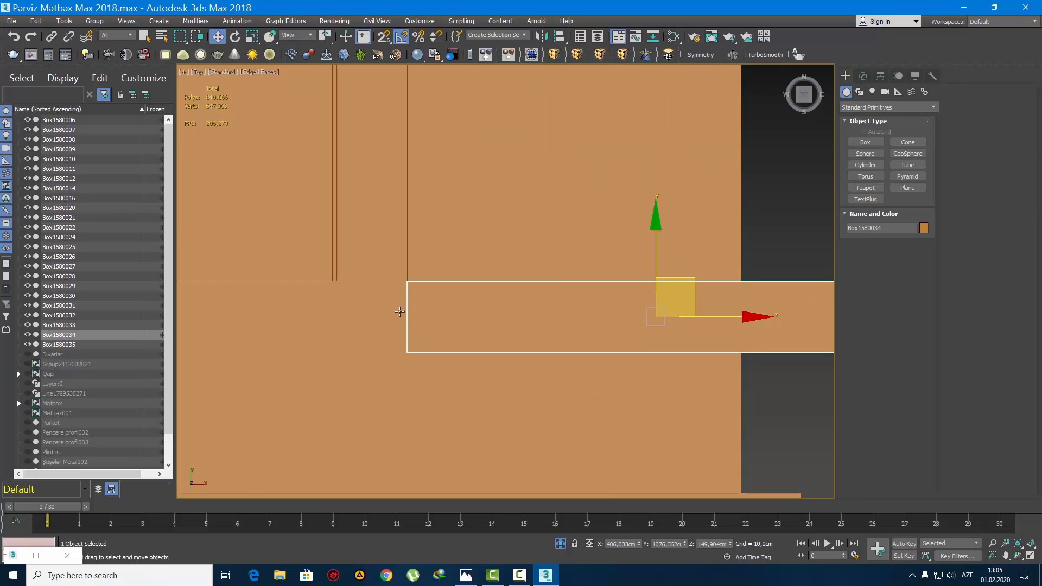
{"action": "scroll", "coordinate": [399, 311], "scroll_direction": "down", "scroll_amount": 12}
{"action": "key", "text": "q"}
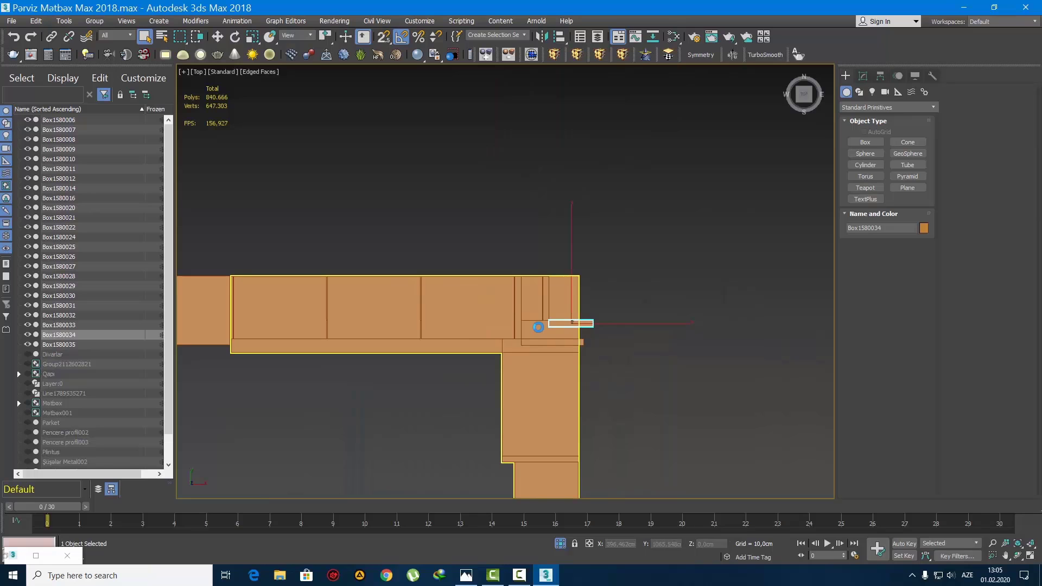
Examine the two new corner strips against the upper rows in perspective, from below and in the top view
{"action": "scroll", "coordinate": [593, 333], "scroll_direction": "up", "scroll_amount": 4}
{"action": "middle_click_drag", "start_coordinate": [538, 327], "coordinate": [612, 294]}
{"action": "key", "text": "p"}
{"action": "key", "text": "z"}
{"action": "scroll", "coordinate": [612, 294], "scroll_direction": "down", "scroll_amount": 5}
{"action": "left_click", "coordinate": [669, 310]}
{"action": "middle_click_drag", "start_coordinate": [670, 310], "coordinate": [634, 188], "text": "alt"}
{"action": "scroll", "coordinate": [618, 275], "scroll_direction": "down", "scroll_amount": 5}
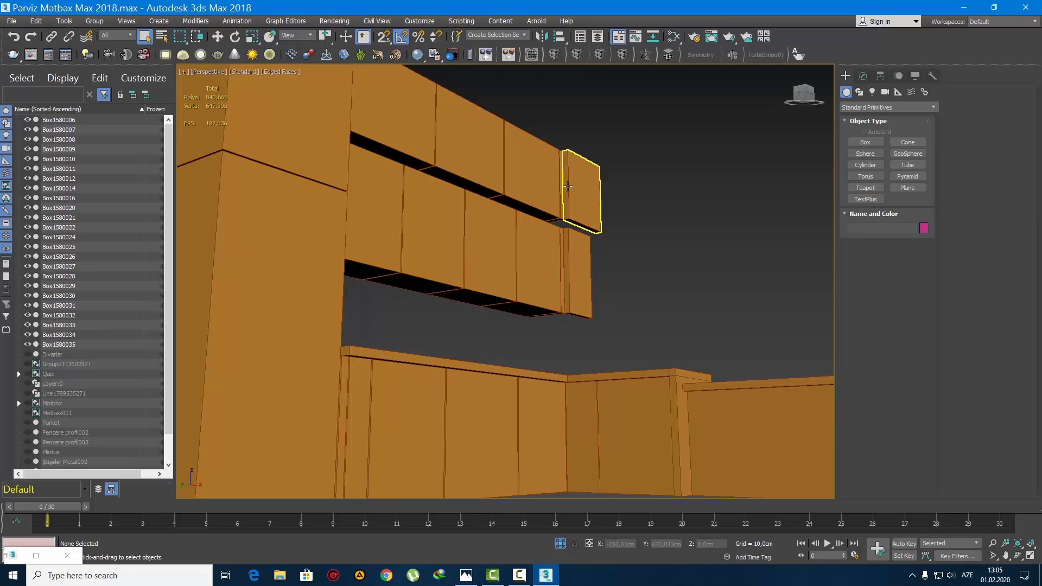
{"action": "scroll", "coordinate": [591, 247], "scroll_direction": "up", "scroll_amount": 6}
{"action": "middle_click_drag", "start_coordinate": [594, 250], "coordinate": [508, 285], "text": "alt"}
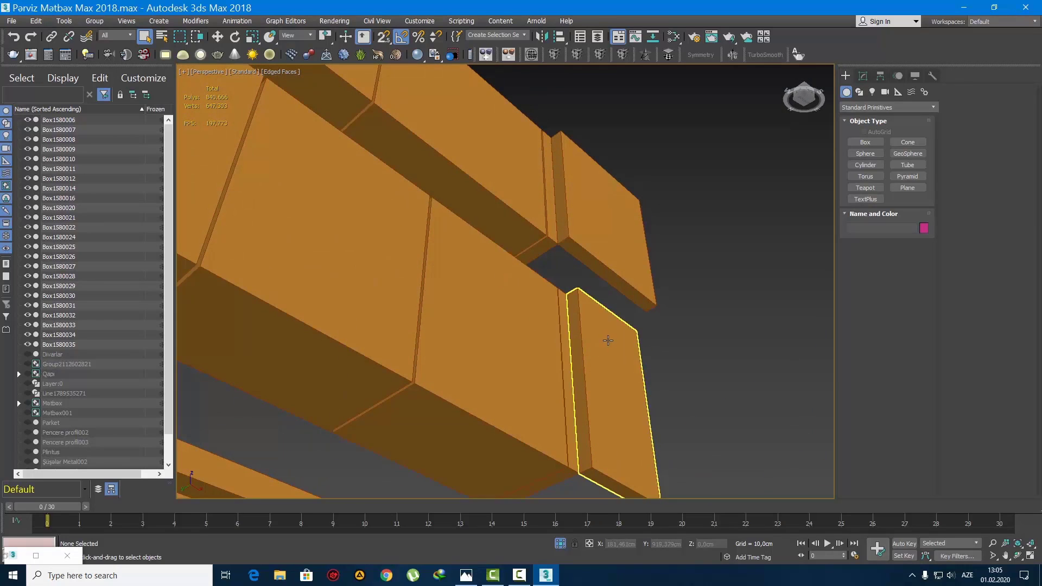
{"action": "middle_click_drag", "start_coordinate": [609, 342], "coordinate": [589, 423]}
{"action": "scroll", "coordinate": [579, 403], "scroll_direction": "down", "scroll_amount": 5}
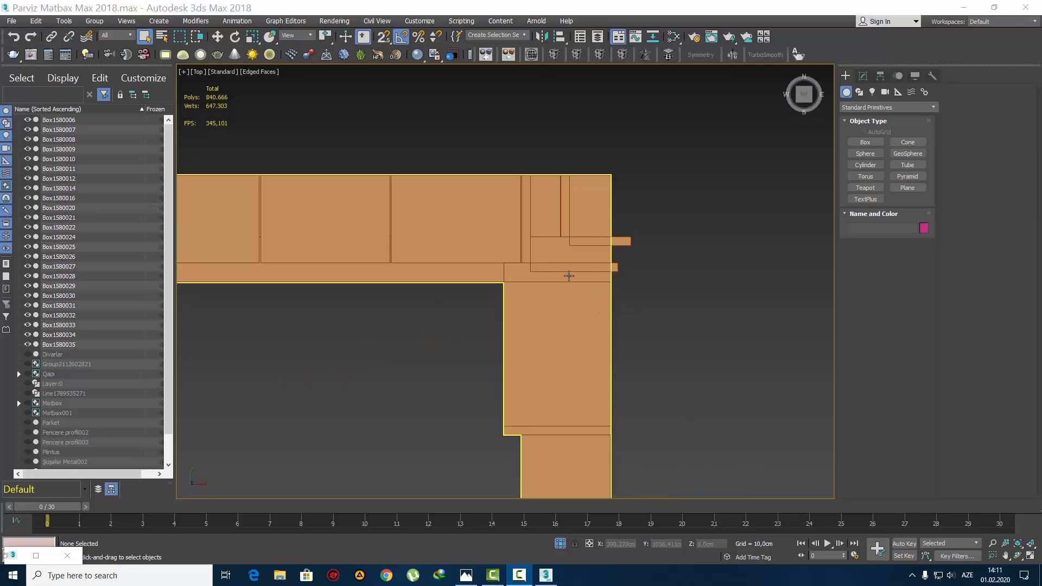
{"action": "scroll", "coordinate": [566, 324], "scroll_direction": "down", "scroll_amount": 3}
{"action": "middle_click_drag", "start_coordinate": [568, 275], "coordinate": [467, 255]}
{"action": "key", "text": "p"}
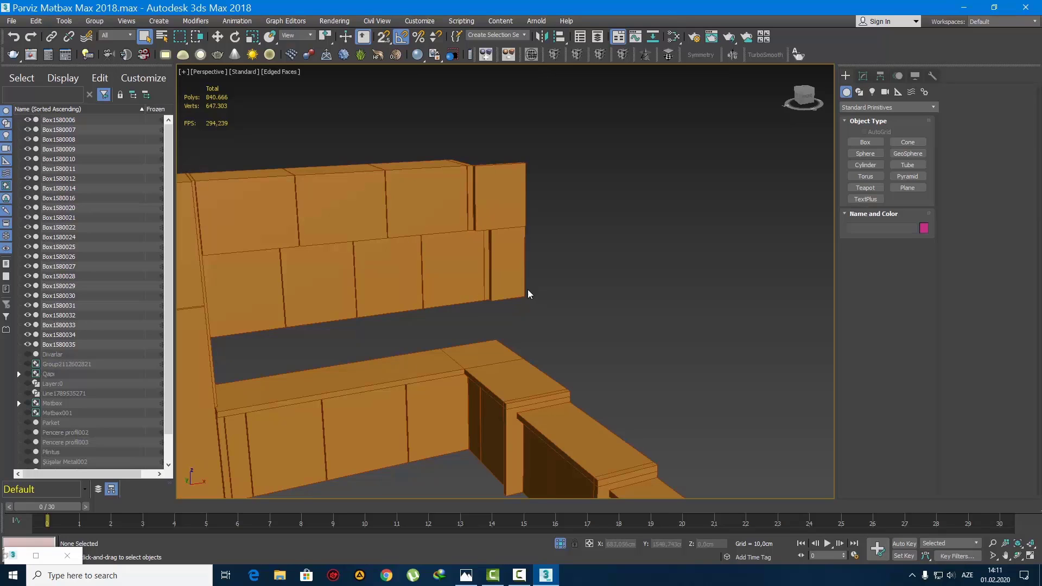
{"action": "middle_click_drag", "start_coordinate": [529, 293], "coordinate": [526, 270], "text": "alt"}
Copy the lower-row corner strip about 17.3 cm along Y, away from the cabinet row
{"action": "left_click", "coordinate": [516, 269]}
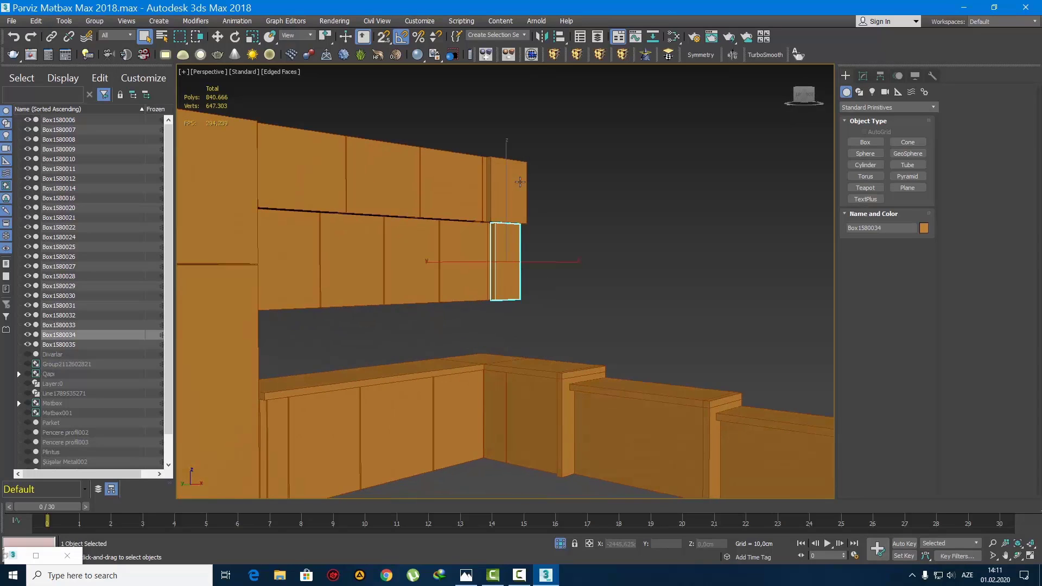
{"action": "left_click", "coordinate": [520, 182], "text": "ctrl"}
{"action": "middle_click_drag", "start_coordinate": [520, 185], "coordinate": [527, 261], "text": "alt"}
{"action": "key", "text": "w"}
{"action": "left_click", "coordinate": [489, 260]}
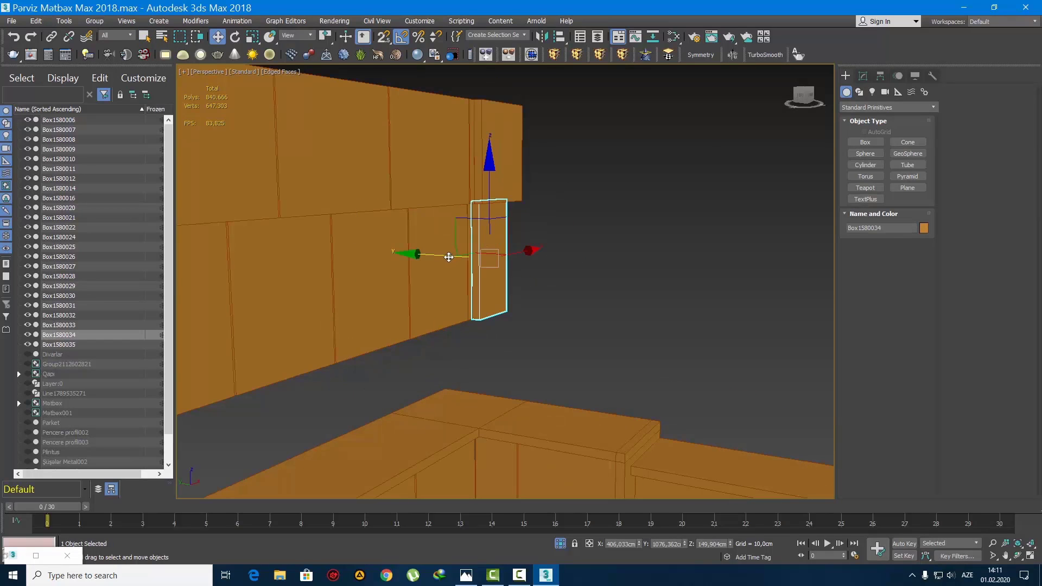
{"action": "left_click_drag", "start_coordinate": [449, 257], "coordinate": [474, 258], "text": "shift"}
{"action": "left_click", "coordinate": [532, 333]}
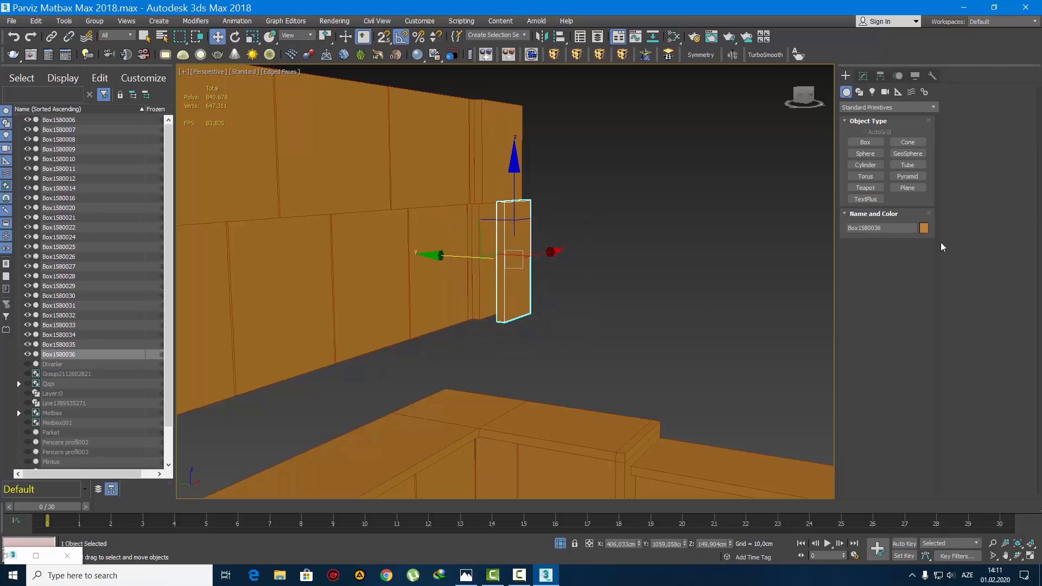
Set the copied lower strip's width to 55 cm
{"action": "left_click", "coordinate": [863, 76]}
{"action": "double_click", "coordinate": [903, 223]}
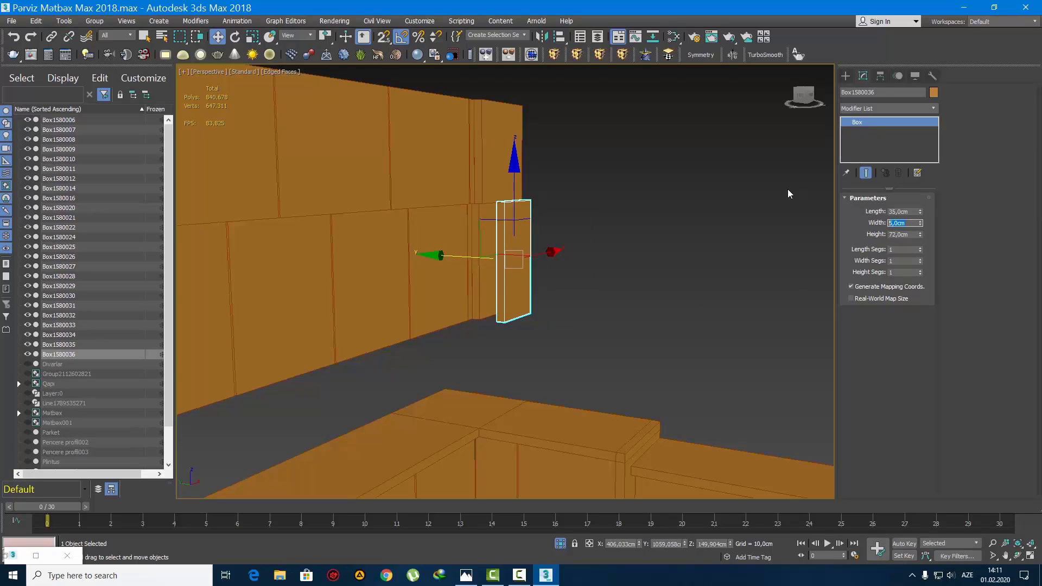
{"action": "type", "text": "55"}
{"action": "key", "text": "Return"}
{"action": "middle_click_drag", "start_coordinate": [665, 200], "coordinate": [541, 307]}
{"action": "scroll", "coordinate": [542, 307], "scroll_direction": "up", "scroll_amount": 5}
{"action": "middle_click_drag", "start_coordinate": [462, 310], "coordinate": [348, 336], "text": "alt"}
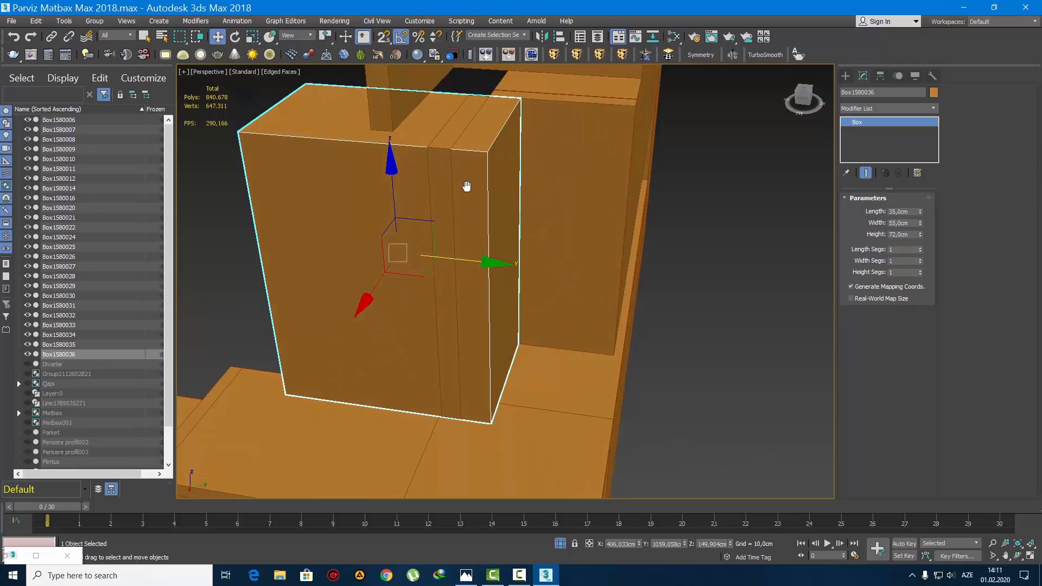
Isolate the 55 cm box together with the two corner strips and frame them in the left view
{"action": "scroll", "coordinate": [465, 181], "scroll_direction": "down", "scroll_amount": 4}
{"action": "key", "text": "q"}
{"action": "left_click", "coordinate": [709, 255]}
{"action": "left_click", "coordinate": [467, 221]}
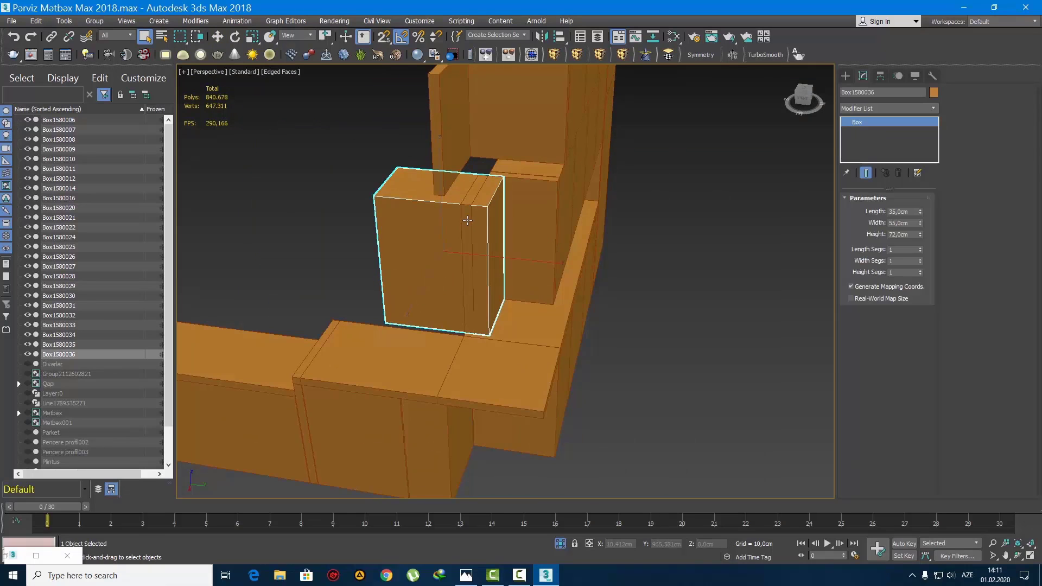
{"action": "left_click", "coordinate": [467, 220]}
{"action": "left_click", "coordinate": [457, 220], "text": "ctrl"}
{"action": "left_click", "coordinate": [433, 148], "text": "ctrl"}
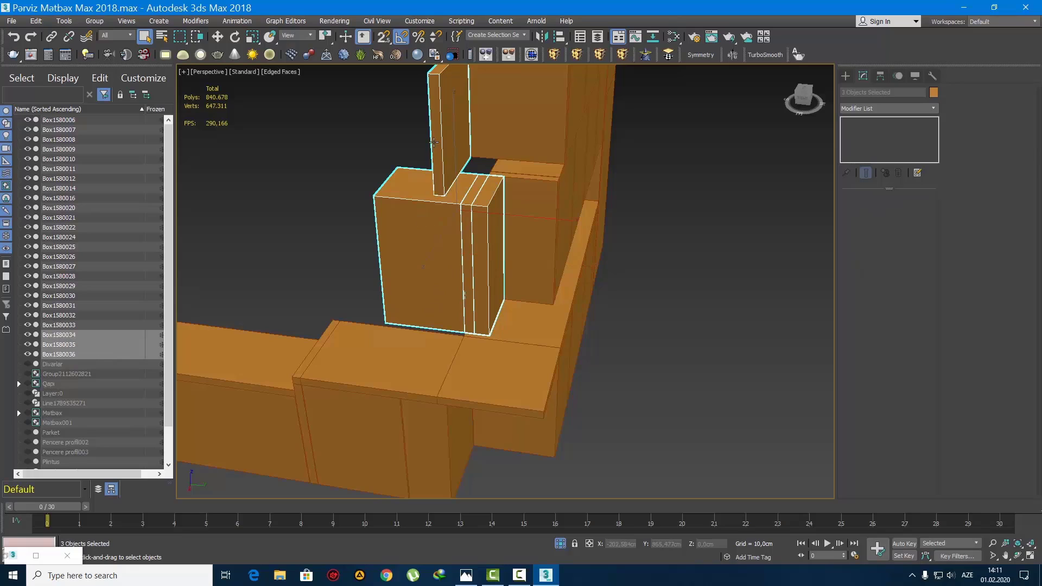
{"action": "key", "text": "alt+q"}
{"action": "scroll", "coordinate": [534, 308], "scroll_direction": "up", "scroll_amount": 6}
{"action": "key", "text": "l"}
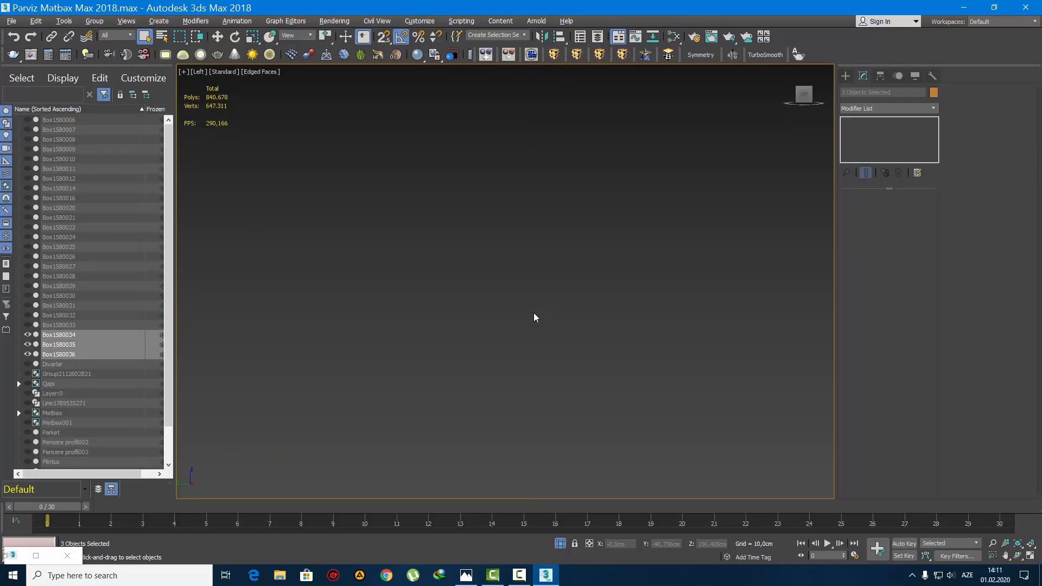
{"action": "key", "text": "z"}
Move the 55 cm box about 13.7 cm horizontally in the left view so it sits beside the lower corner strip
{"action": "middle_click_drag", "start_coordinate": [514, 318], "coordinate": [501, 301]}
{"action": "left_click", "coordinate": [518, 360]}
{"action": "key", "text": "w"}
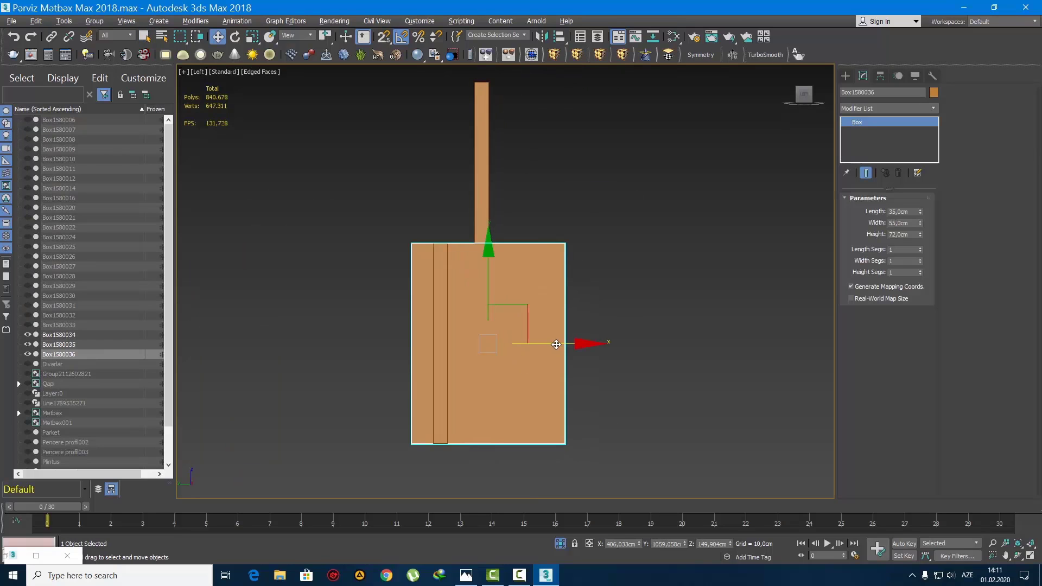
{"action": "left_click_drag", "start_coordinate": [574, 344], "coordinate": [596, 361]}
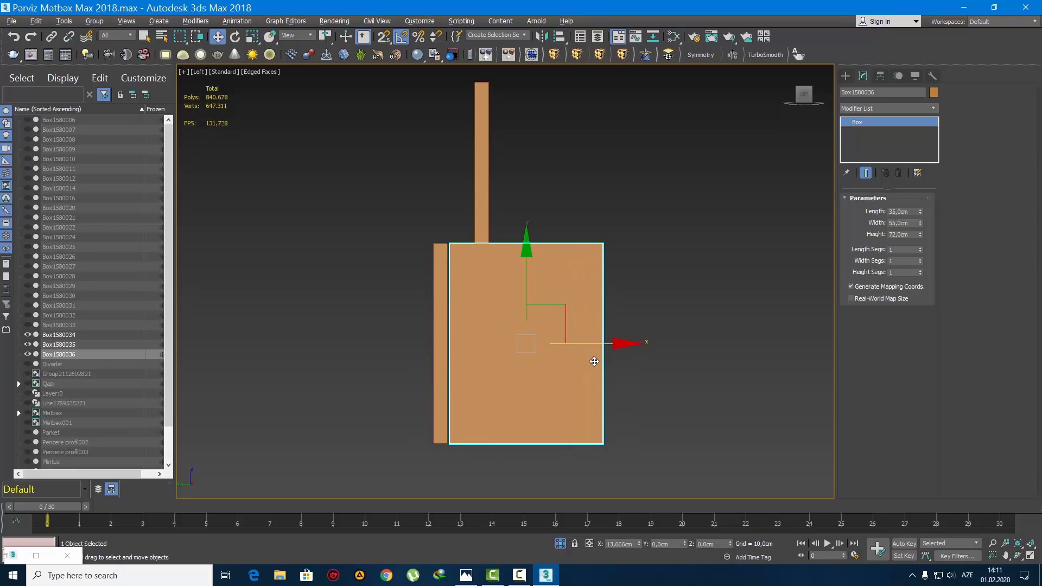
{"action": "middle_click_drag", "start_coordinate": [669, 356], "coordinate": [597, 348]}
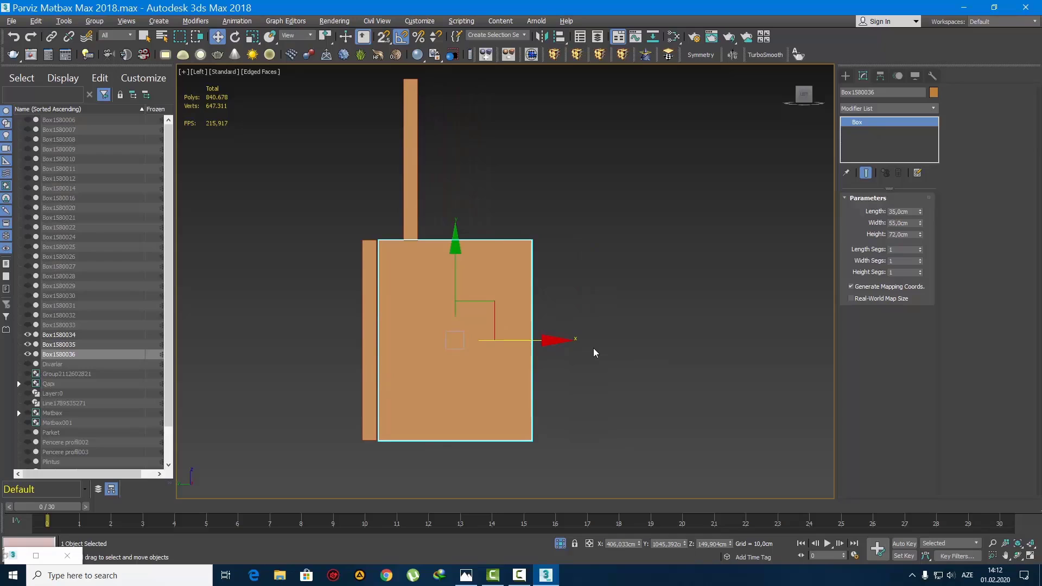
{"action": "left_click", "coordinate": [600, 180]}
Copy the upper corner strip about 11 cm sideways in the left view and set the copy's width to 95 cm
{"action": "middle_click_drag", "start_coordinate": [450, 161], "coordinate": [463, 241]}
{"action": "scroll", "coordinate": [457, 256], "scroll_direction": "up", "scroll_amount": 2}
{"action": "left_click", "coordinate": [415, 265]}
{"action": "scroll", "coordinate": [464, 241], "scroll_direction": "up", "scroll_amount": 2}
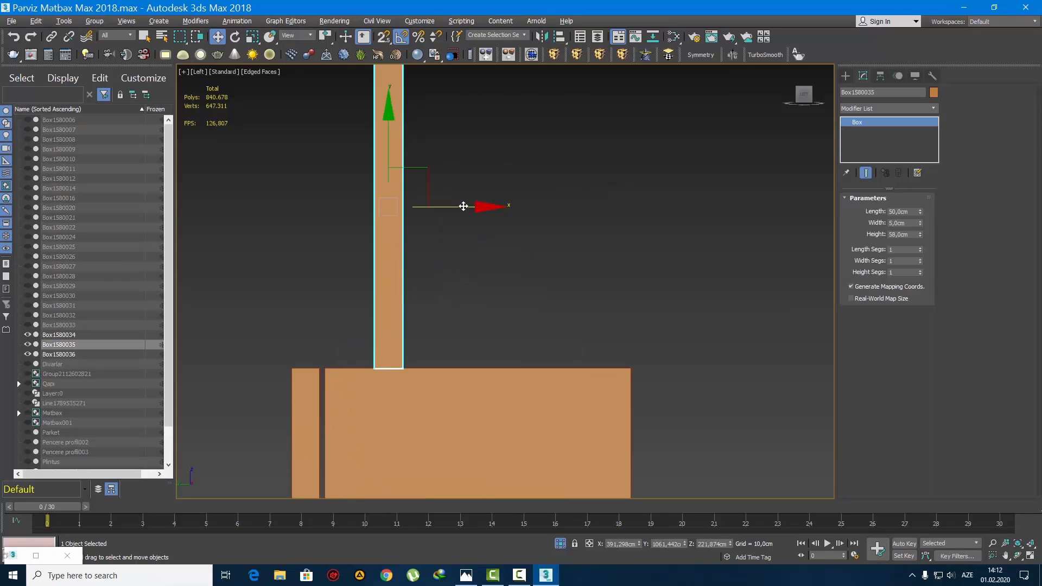
{"action": "left_click_drag", "start_coordinate": [464, 206], "coordinate": [526, 206], "text": "shift"}
{"action": "left_click", "coordinate": [566, 334]}
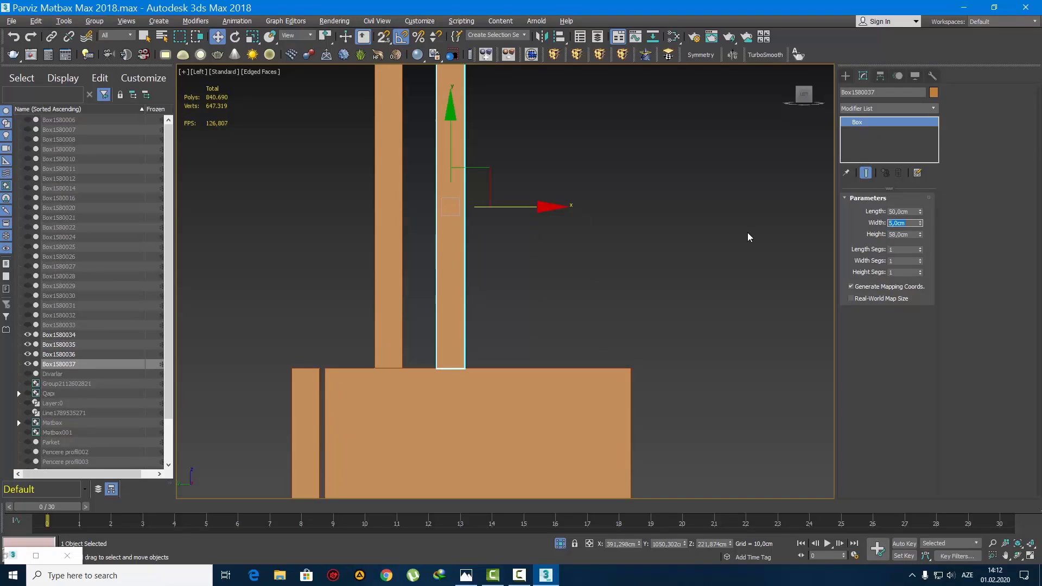
{"action": "type", "text": "95"}
{"action": "key", "text": "Return"}
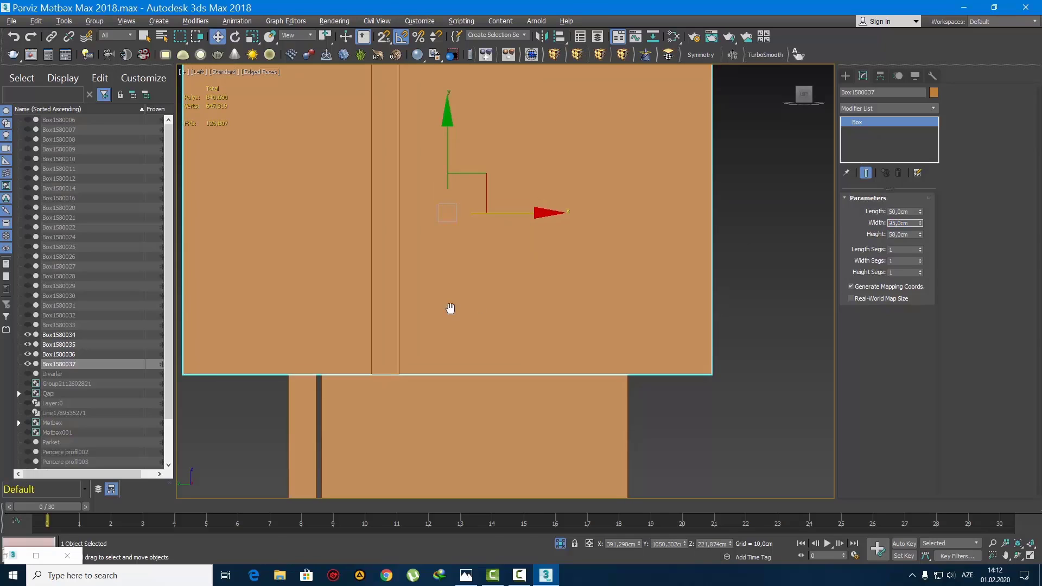
Move the 95 cm box about 39.6 cm horizontally in the left view so it sits beside the upper corner strip
{"action": "scroll", "coordinate": [417, 300], "scroll_direction": "down", "scroll_amount": 5}
{"action": "scroll", "coordinate": [447, 249], "scroll_direction": "up", "scroll_amount": 3}
{"action": "left_click_drag", "start_coordinate": [454, 243], "coordinate": [609, 258]}
{"action": "scroll", "coordinate": [446, 298], "scroll_direction": "down", "scroll_amount": 5}
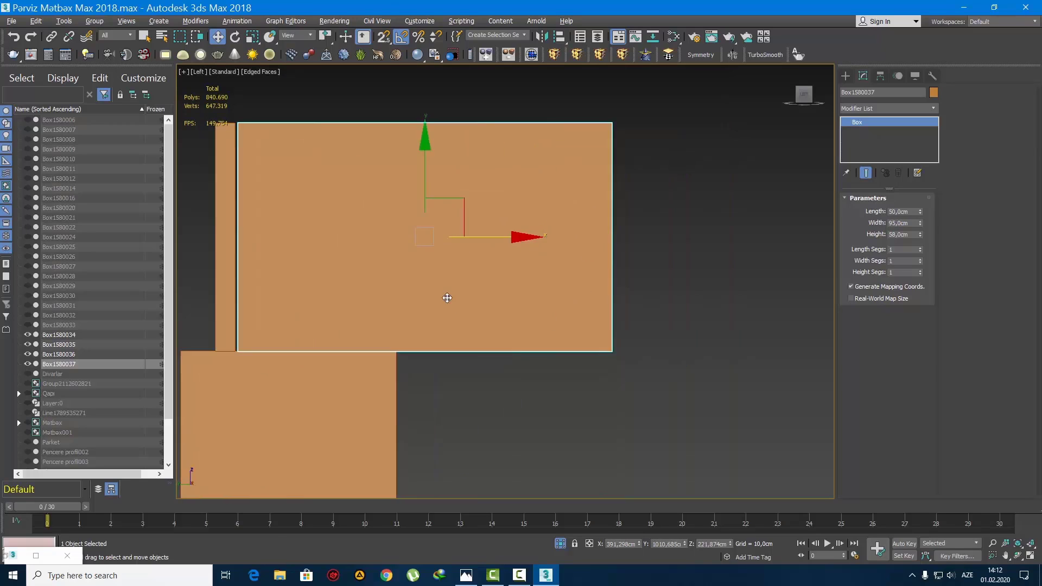
{"action": "scroll", "coordinate": [470, 277], "scroll_direction": "up", "scroll_amount": 5}
{"action": "scroll", "coordinate": [511, 322], "scroll_direction": "down", "scroll_amount": 3}
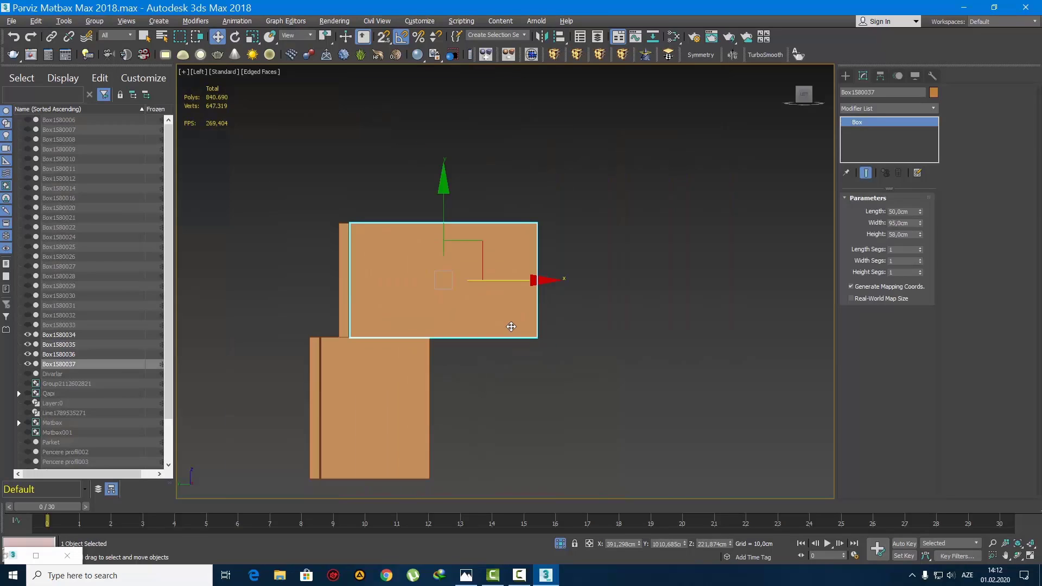
Copy the 95 cm box about 22.4 cm sideways in the left view
{"action": "middle_click_drag", "start_coordinate": [503, 299], "coordinate": [509, 272]}
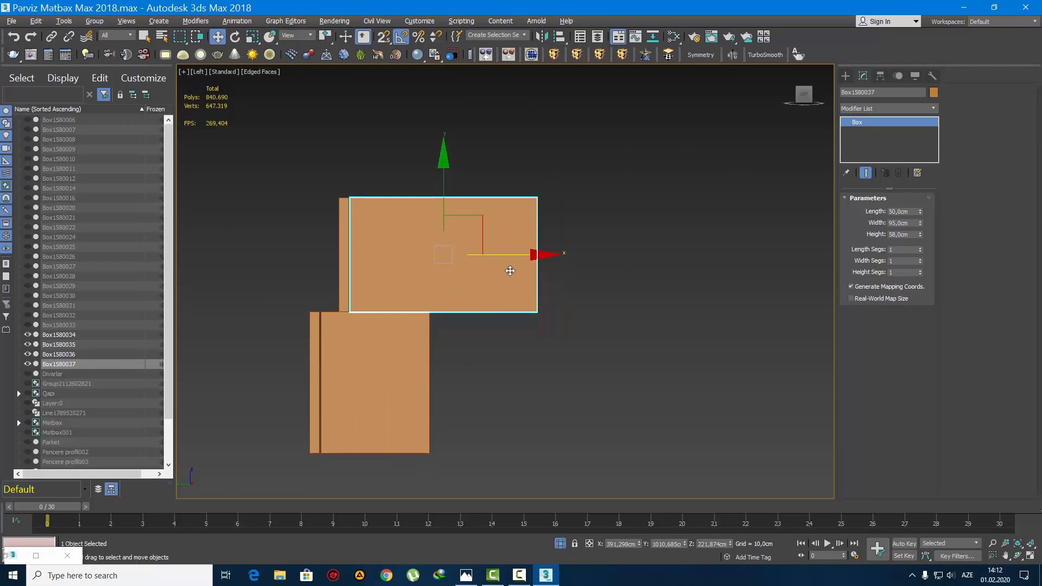
{"action": "left_click_drag", "start_coordinate": [517, 258], "coordinate": [562, 258], "text": "shift"}
{"action": "left_click", "coordinate": [523, 333]}
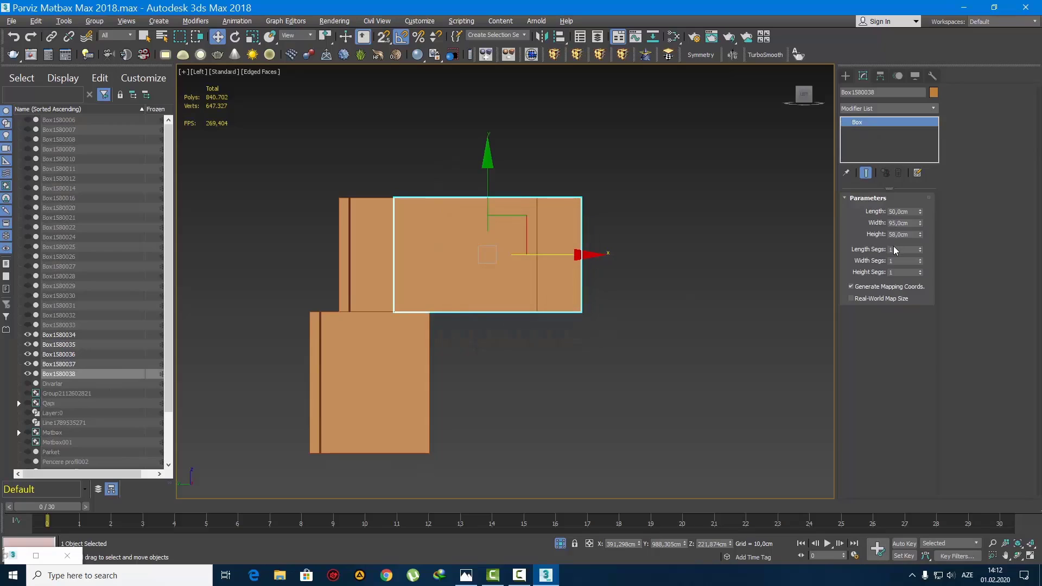
{"action": "double_click", "coordinate": [910, 234]}
{"action": "type", "text": "2"}
{"action": "key", "text": "Return"}
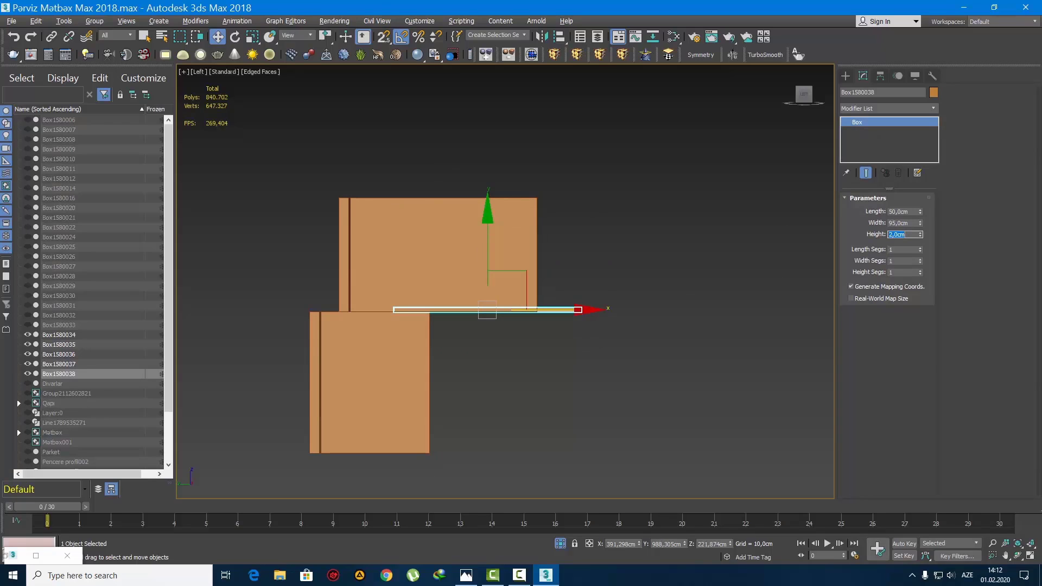
{"action": "middle_click_drag", "start_coordinate": [680, 273], "coordinate": [670, 293]}
{"action": "key", "text": "ctrl+z"}
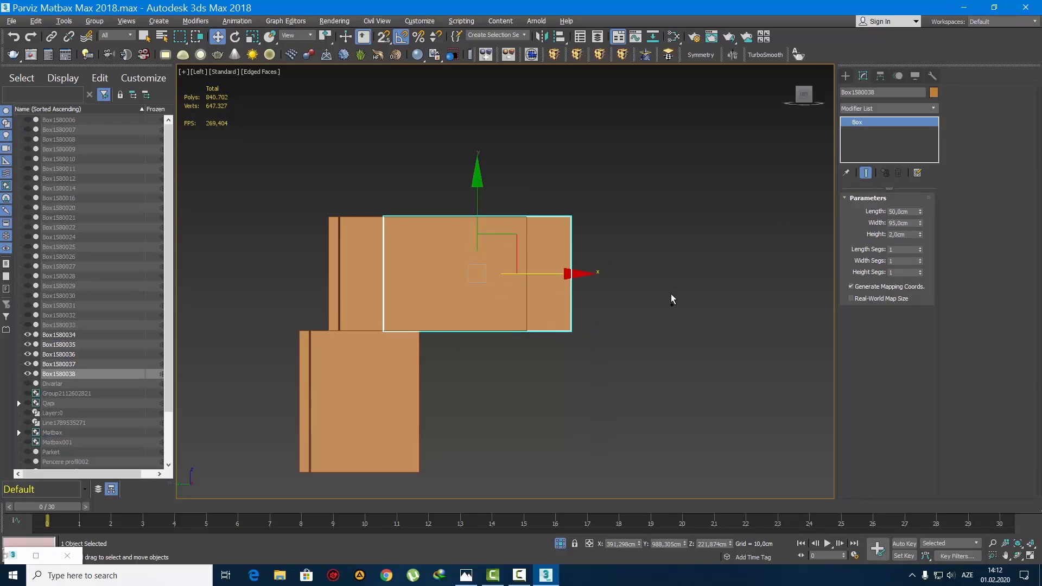
Set the copied box's width to 2 cm and move it about 26.4 cm to the free end of the 95 cm box
{"action": "double_click", "coordinate": [904, 223]}
{"action": "type", "text": "2"}
{"action": "key", "text": "Return"}
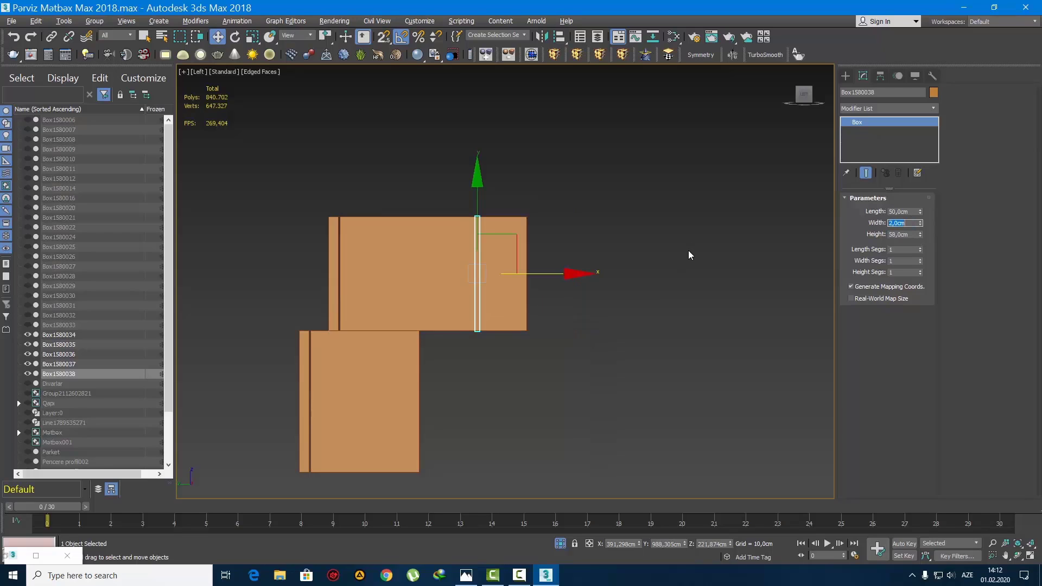
{"action": "scroll", "coordinate": [434, 318], "scroll_direction": "up", "scroll_amount": 5}
{"action": "mouse_move", "coordinate": [649, 265]}
{"action": "middle_mouse_down"}
{"action": "mouse_move", "coordinate": [447, 235]}
{"action": "mouse_move", "coordinate": [688, 263]}
{"action": "mouse_move", "coordinate": [658, 268]}
{"action": "middle_mouse_up"}
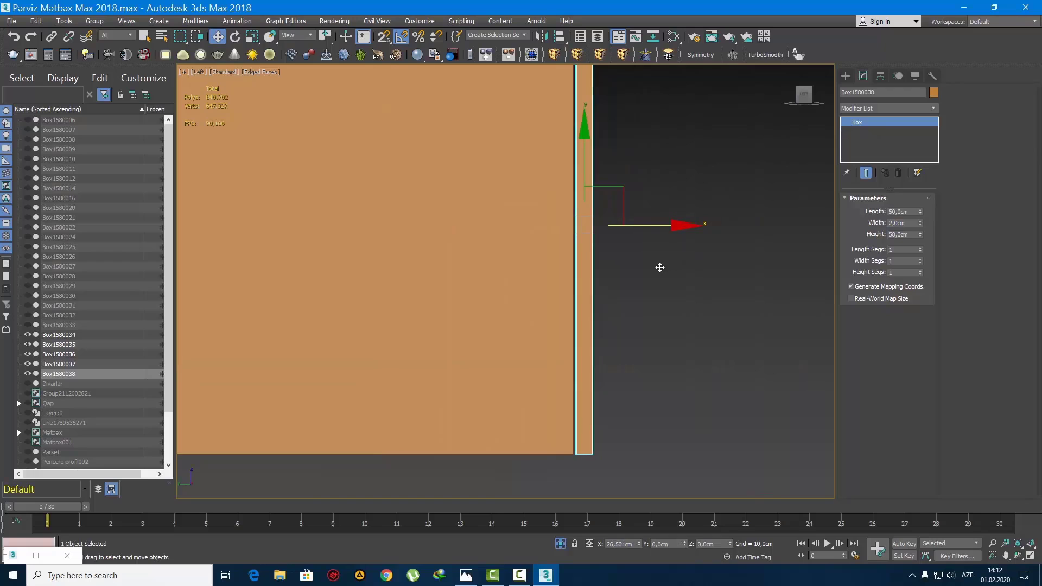
{"action": "scroll", "coordinate": [678, 363], "scroll_direction": "down", "scroll_amount": 3}
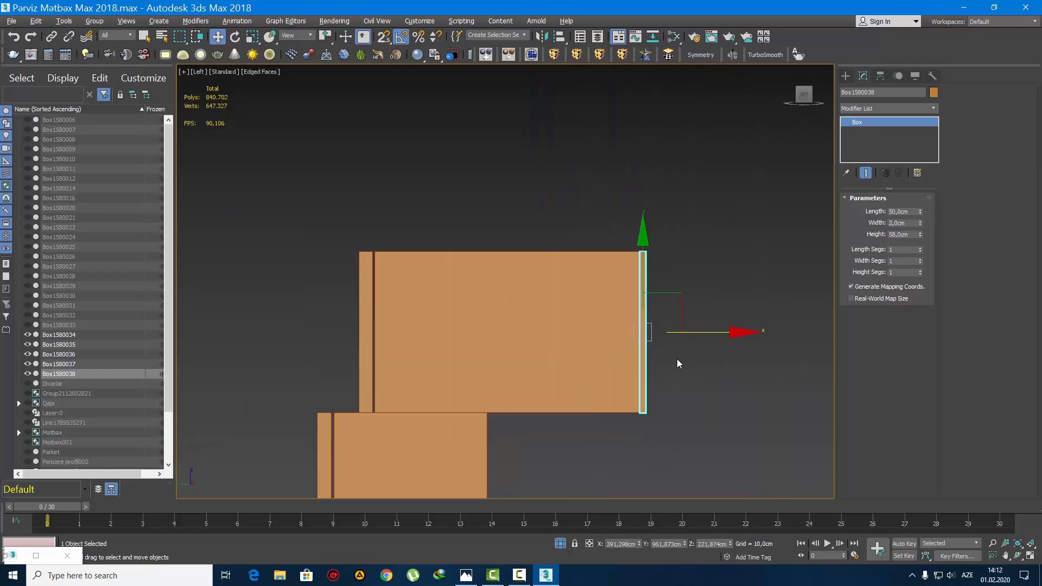
Convert the 2 cm end strip of the 95 cm box to an Editable Poly
{"action": "right_click", "coordinate": [897, 122]}
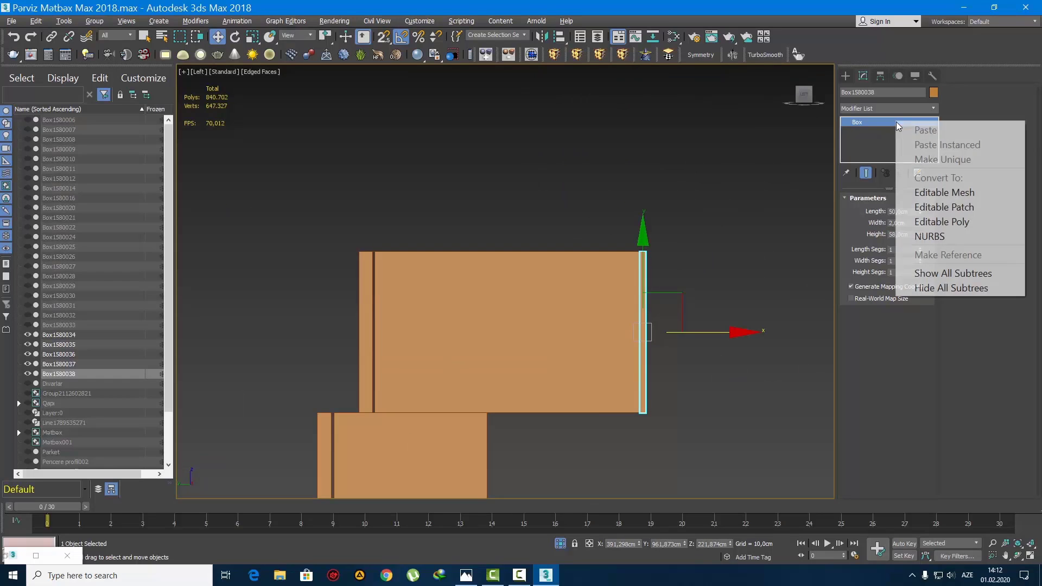
{"action": "left_click", "coordinate": [945, 220]}
{"action": "scroll", "coordinate": [744, 285], "scroll_direction": "up", "scroll_amount": 3}
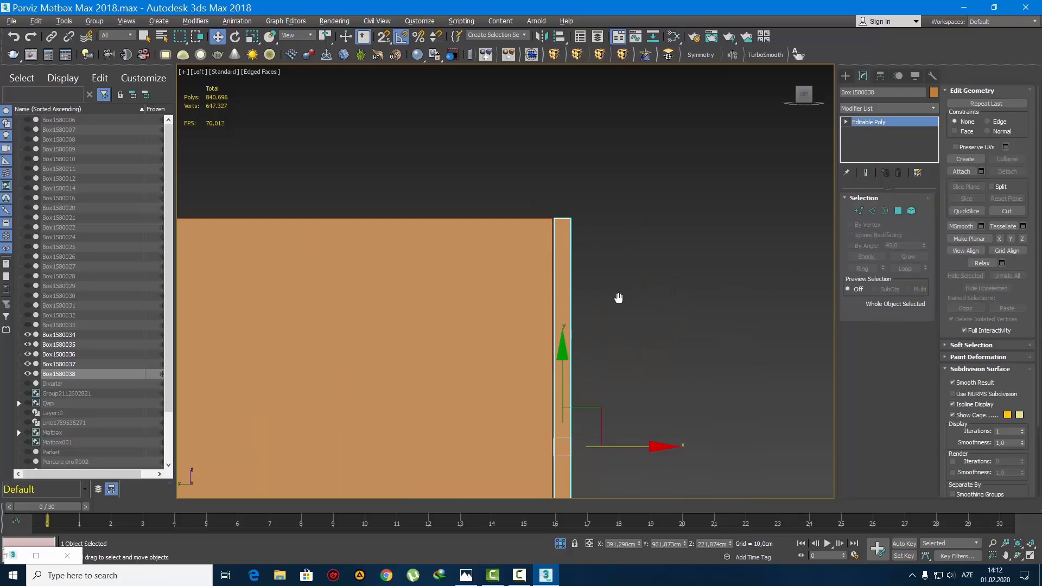
{"action": "key", "text": "4"}
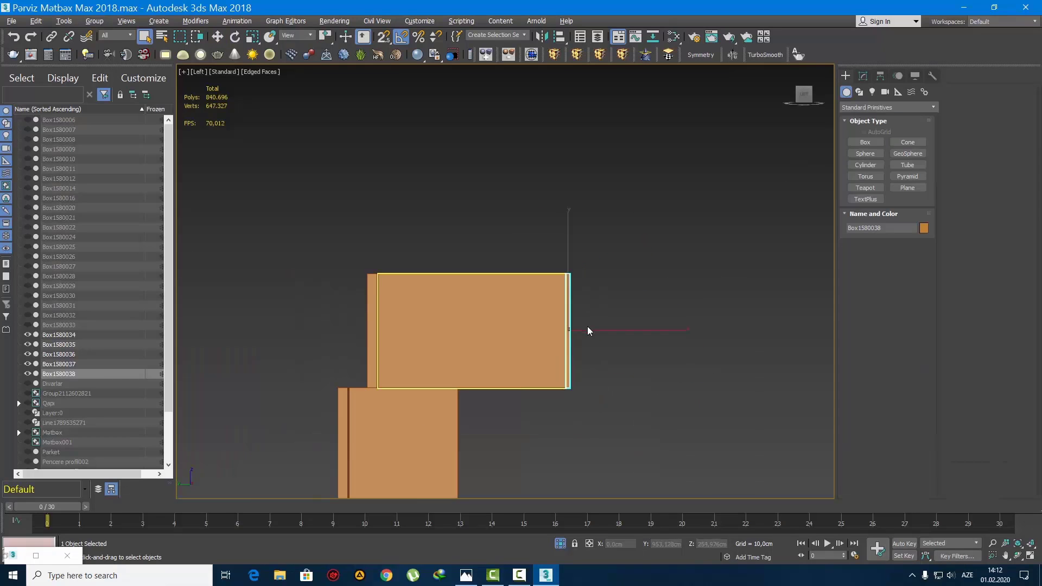
End the isolation and show the whole kitchen in the perspective view
{"action": "middle_click_drag", "start_coordinate": [588, 327], "coordinate": [506, 323], "text": "alt"}
{"action": "right_click", "coordinate": [535, 275]}
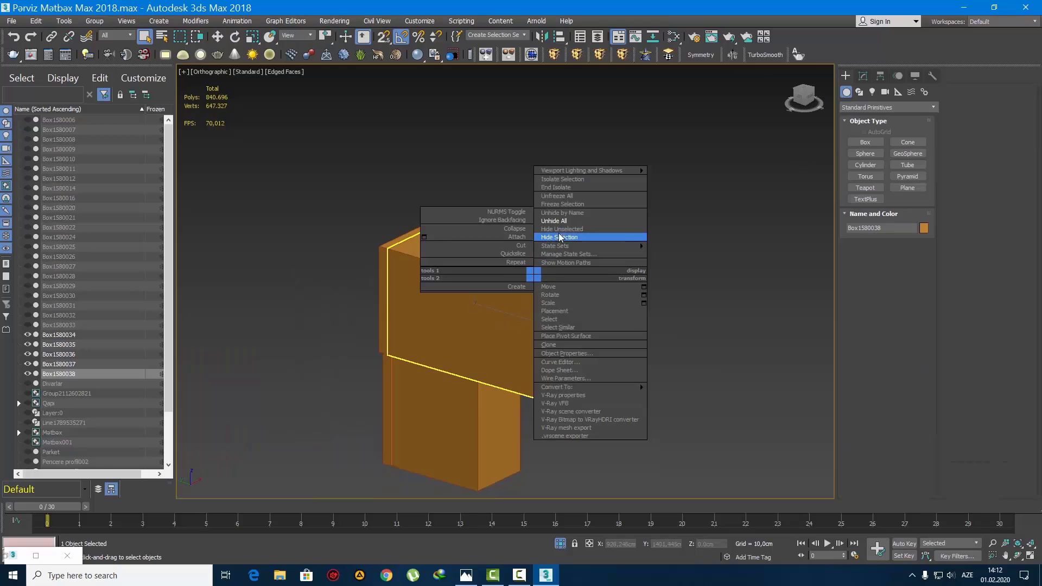
{"action": "left_click", "coordinate": [558, 237]}
{"action": "middle_click_drag", "start_coordinate": [558, 332], "coordinate": [568, 358], "text": "alt"}
{"action": "scroll", "coordinate": [521, 349], "scroll_direction": "down", "scroll_amount": 3}
{"action": "scroll", "coordinate": [567, 313], "scroll_direction": "up", "scroll_amount": 3}
{"action": "key", "text": "p"}
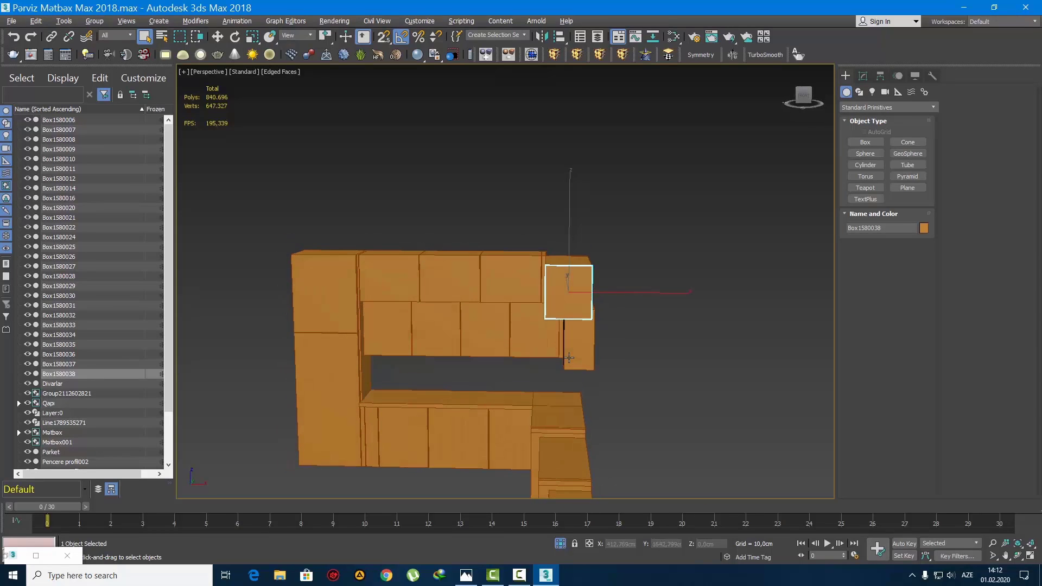
Select all upper cabinet boxes and strips and examine their alignment with the base cabinets in top and perspective wireframe views
{"action": "left_click_drag", "start_coordinate": [388, 223], "coordinate": [389, 222]}
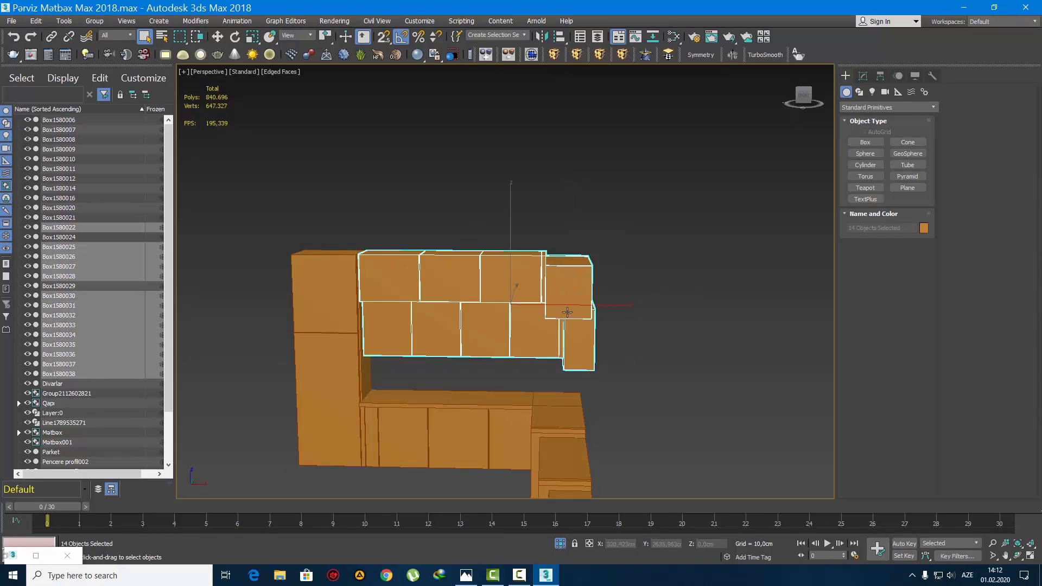
{"action": "scroll", "coordinate": [606, 338], "scroll_direction": "up", "scroll_amount": 4}
{"action": "key", "text": "t"}
{"action": "key", "text": "F3"}
{"action": "middle_click_drag", "start_coordinate": [605, 338], "coordinate": [490, 361]}
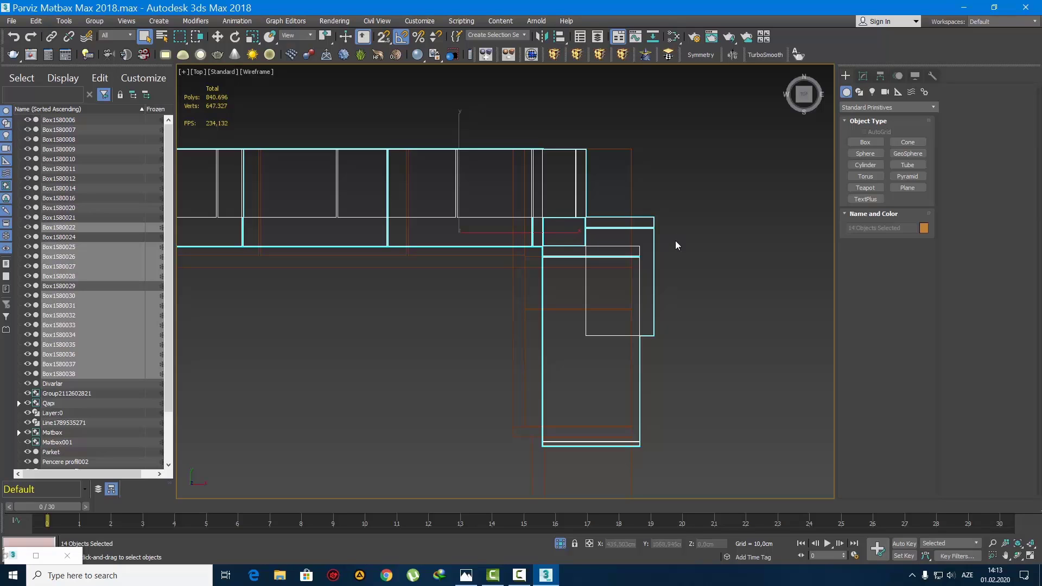
{"action": "scroll", "coordinate": [674, 248], "scroll_direction": "down", "scroll_amount": 5}
{"action": "key", "text": "p"}
{"action": "middle_click_drag", "start_coordinate": [661, 274], "coordinate": [716, 254], "text": "alt"}
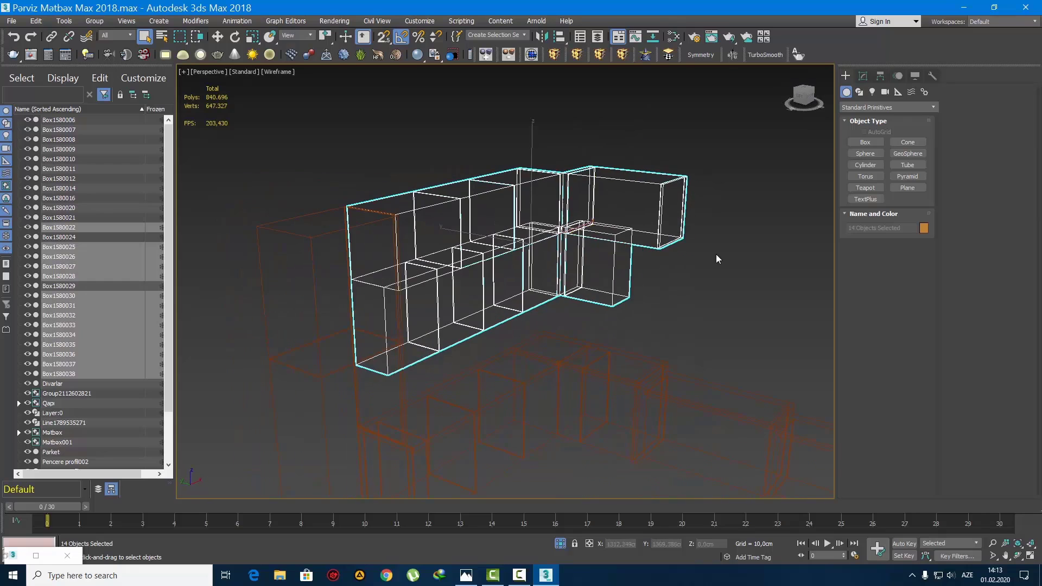
Select the 95 cm box together with its 2 cm end strip and the upper corner strip
{"action": "left_click", "coordinate": [741, 262]}
{"action": "left_click_drag", "start_coordinate": [659, 156], "coordinate": [658, 157]}
{"action": "key", "text": "z"}
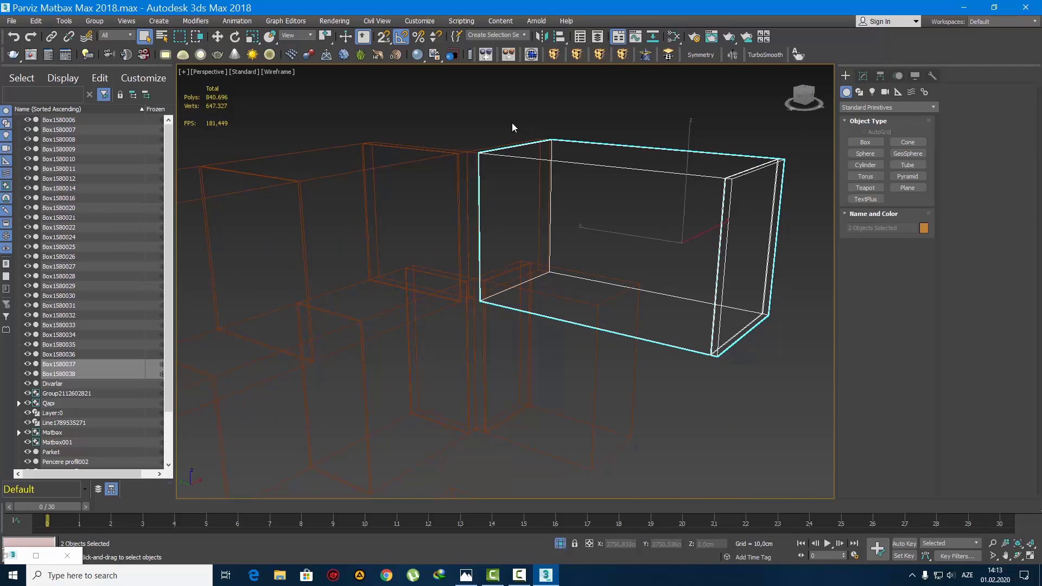
{"action": "left_click_drag", "start_coordinate": [543, 167], "coordinate": [543, 167], "text": "ctrl"}
{"action": "key", "text": "z"}
{"action": "key", "text": "t"}
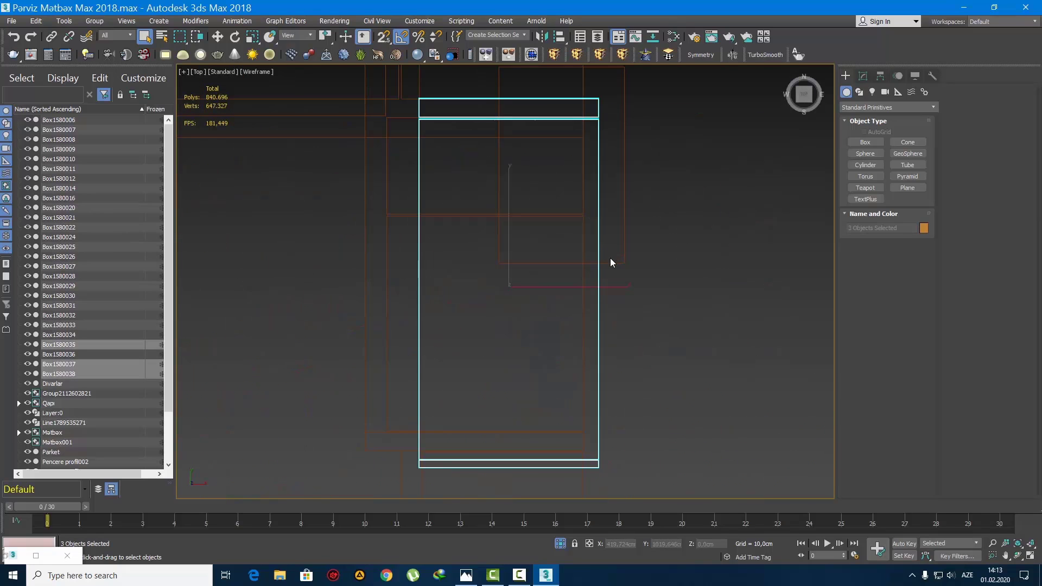
{"action": "middle_click_drag", "start_coordinate": [601, 261], "coordinate": [643, 351]}
{"action": "scroll", "coordinate": [643, 351], "scroll_direction": "down", "scroll_amount": 3}
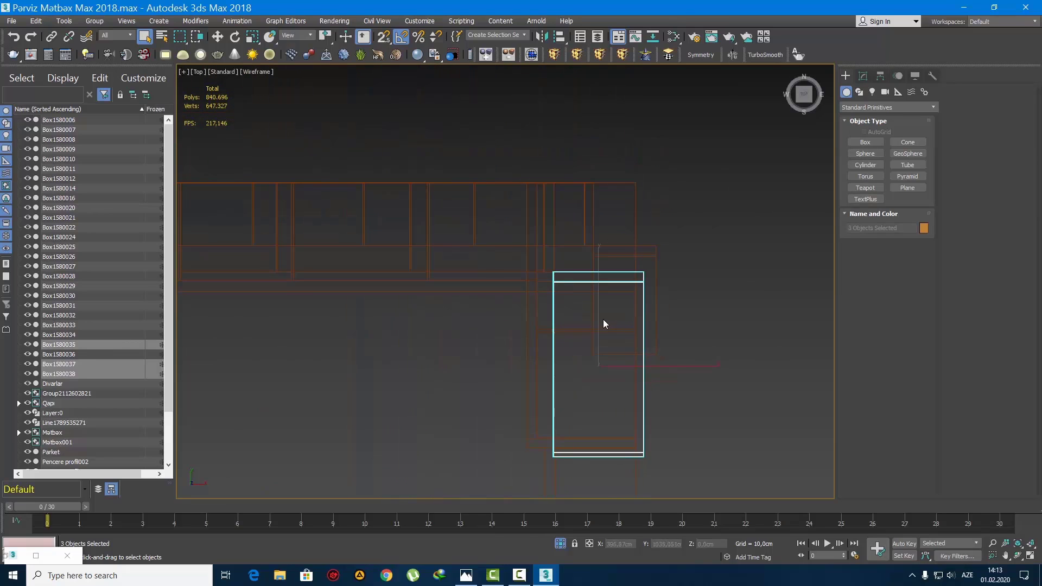
Add the top row's end strip and the cabinet box beside it to the selection
{"action": "scroll", "coordinate": [544, 271], "scroll_direction": "up", "scroll_amount": 3}
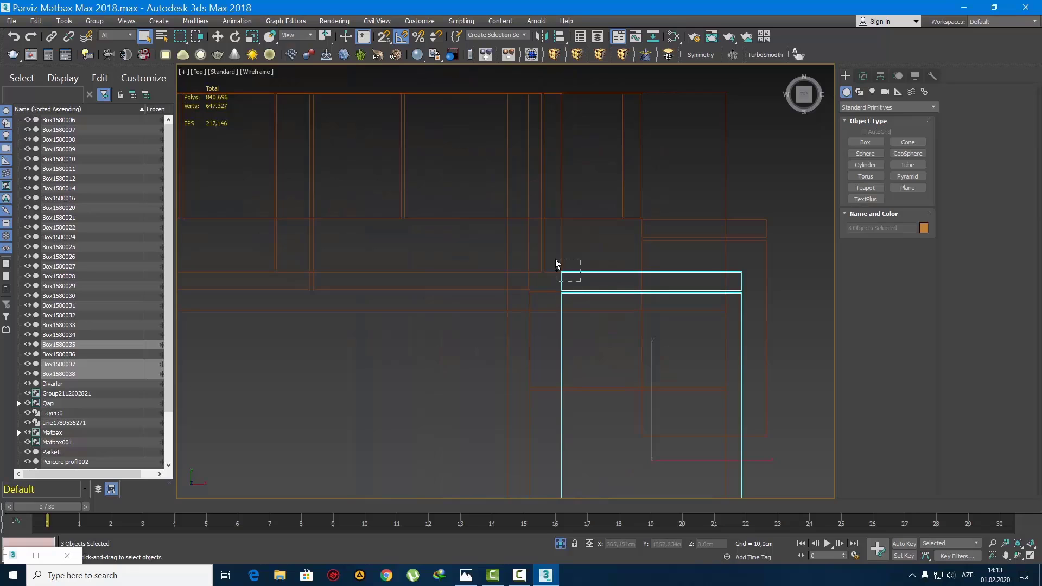
{"action": "left_click_drag", "start_coordinate": [540, 249], "coordinate": [537, 244], "text": "ctrl"}
{"action": "scroll", "coordinate": [543, 299], "scroll_direction": "down", "scroll_amount": 5}
{"action": "key", "text": "f"}
{"action": "key", "text": "z"}
{"action": "scroll", "coordinate": [543, 300], "scroll_direction": "down", "scroll_amount": 8}
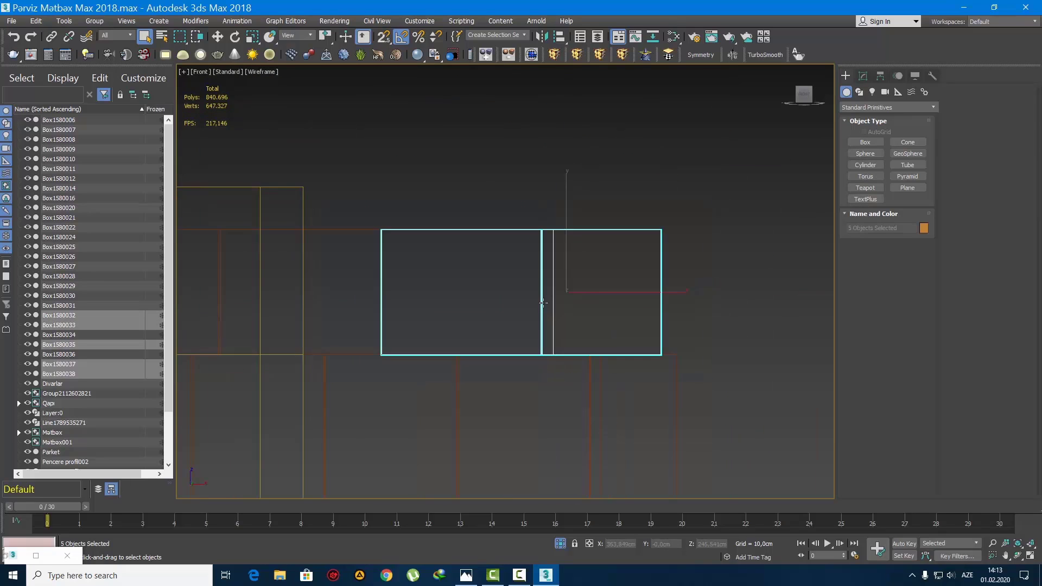
Add the two remaining top-row cabinet boxes to the selection in the shaded perspective view
{"action": "mouse_move", "coordinate": [542, 300]}
{"action": "middle_mouse_down"}
{"action": "mouse_move", "coordinate": [506, 308]}
{"action": "mouse_move", "coordinate": [543, 312]}
{"action": "mouse_move", "coordinate": [344, 310]}
{"action": "mouse_move", "coordinate": [340, 296]}
{"action": "middle_mouse_up"}
{"action": "scroll", "coordinate": [539, 312], "scroll_direction": "up", "scroll_amount": 5}
{"action": "key", "text": "p"}
{"action": "key", "text": "F3"}
{"action": "key", "text": "z"}
{"action": "scroll", "coordinate": [460, 311], "scroll_direction": "down", "scroll_amount": 5}
{"action": "left_click_drag", "start_coordinate": [313, 238], "coordinate": [358, 267], "text": "ctrl"}
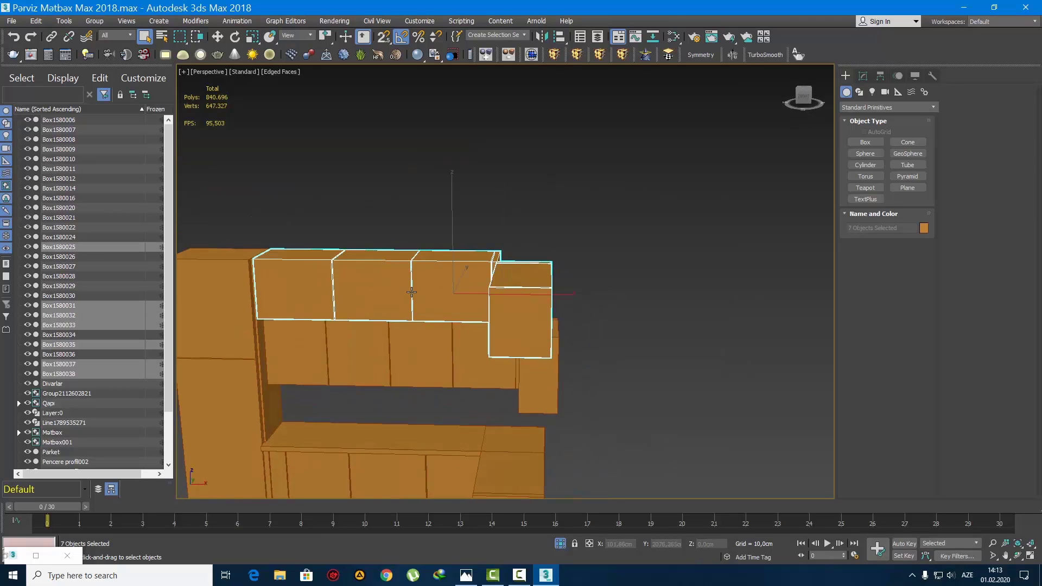
{"action": "middle_click_drag", "start_coordinate": [375, 304], "coordinate": [406, 283], "text": "alt"}
Apply FFD 2x2x2 to the seven top-row pieces and shift its outer control points inward, flush with the base cabinets' outer edge
{"action": "key", "text": "t"}
{"action": "scroll", "coordinate": [465, 320], "scroll_direction": "up", "scroll_amount": 4}
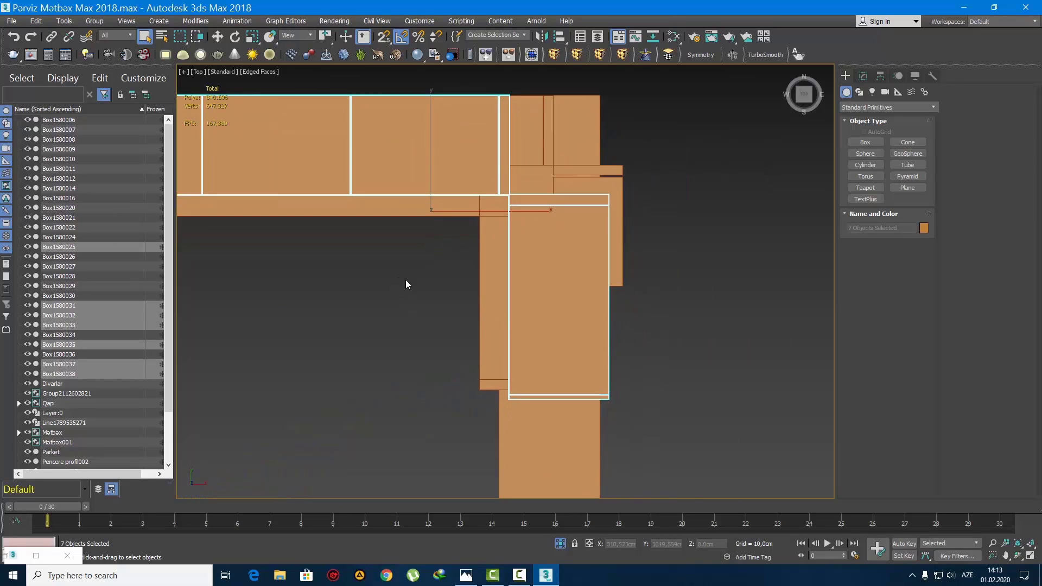
{"action": "left_click", "coordinate": [561, 54]}
{"action": "scroll", "coordinate": [623, 324], "scroll_direction": "down", "scroll_amount": 2}
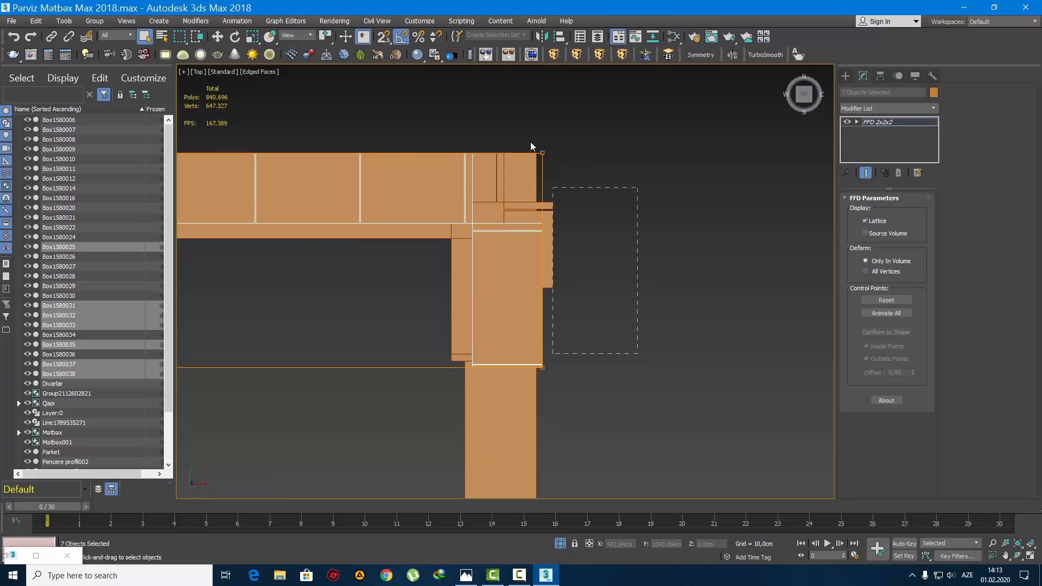
{"action": "key", "text": "w"}
{"action": "scroll", "coordinate": [542, 271], "scroll_direction": "up", "scroll_amount": 3}
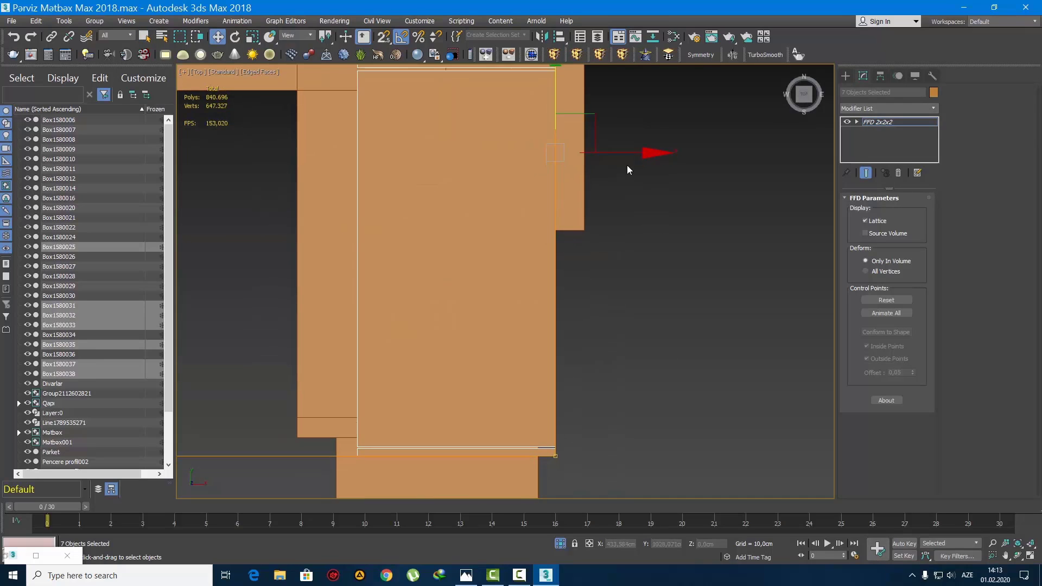
{"action": "left_click_drag", "start_coordinate": [629, 152], "coordinate": [613, 153]}
Collapse the whole modifier stack of the seven top-row pieces
{"action": "right_click", "coordinate": [877, 129]}
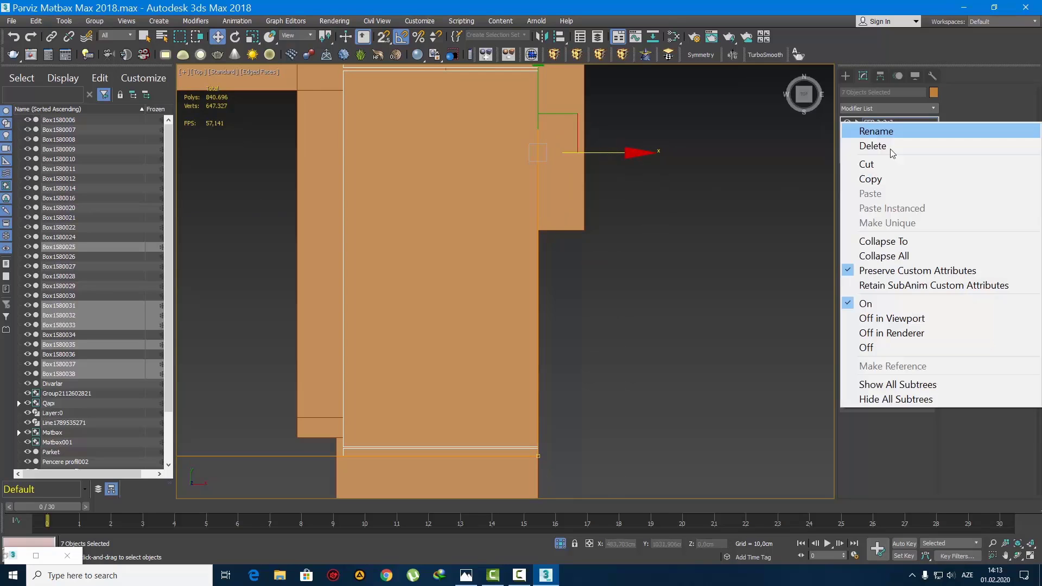
{"action": "left_click", "coordinate": [918, 254]}
{"action": "scroll", "coordinate": [701, 320], "scroll_direction": "down", "scroll_amount": 5}
Select the seven boxes and strips of the lower row of upper cabinets, including the 55 cm corner box
{"action": "key", "text": "q"}
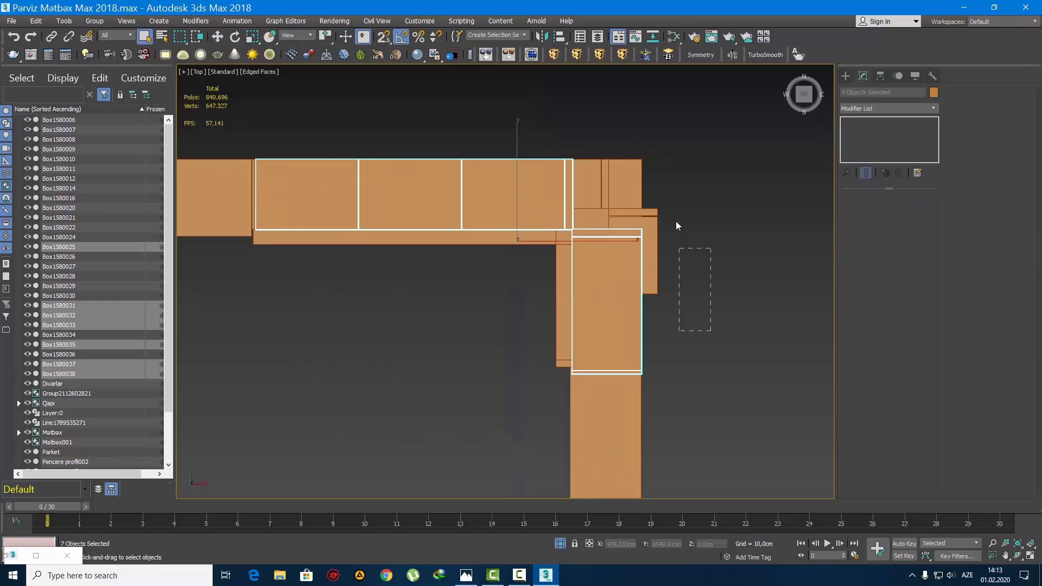
{"action": "left_click_drag", "start_coordinate": [651, 186], "coordinate": [651, 186]}
{"action": "middle_click_drag", "start_coordinate": [570, 282], "coordinate": [585, 199], "text": "alt"}
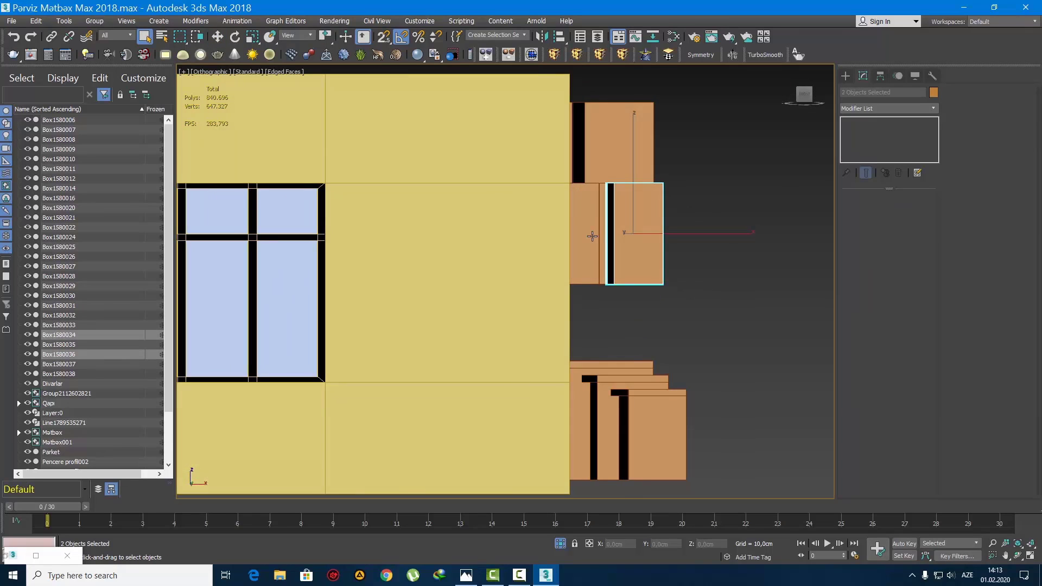
{"action": "middle_click_drag", "start_coordinate": [592, 237], "coordinate": [577, 233], "text": "alt"}
{"action": "left_click_drag", "start_coordinate": [339, 229], "coordinate": [340, 230]}
{"action": "key", "text": "z"}
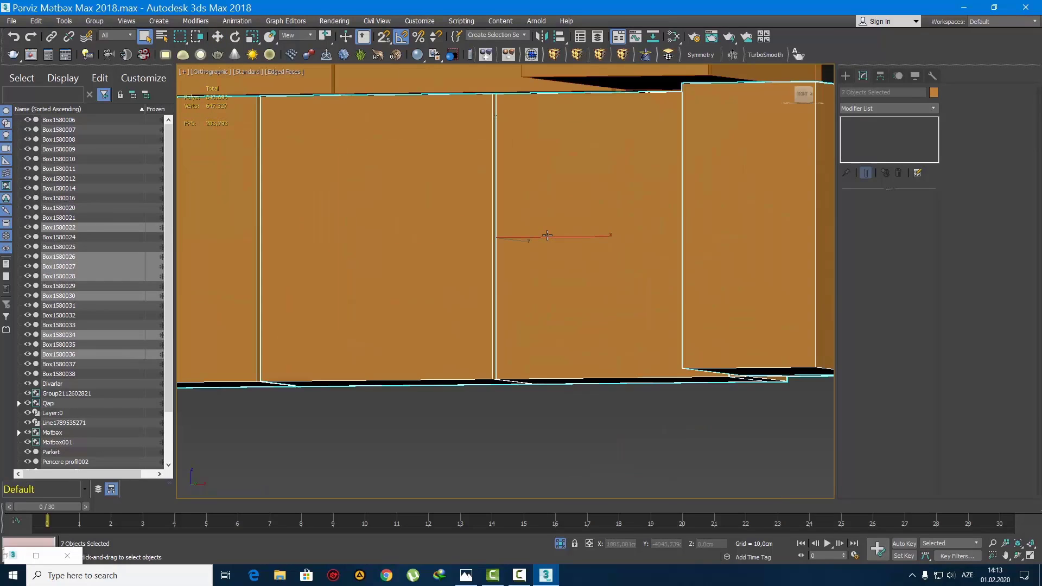
Apply FFD 2x2x2 to the seven lower-row pieces and shift its outer control points inward to align with the base cabinets' outer edge
{"action": "key", "text": "t"}
{"action": "middle_click_drag", "start_coordinate": [599, 275], "coordinate": [483, 275]}
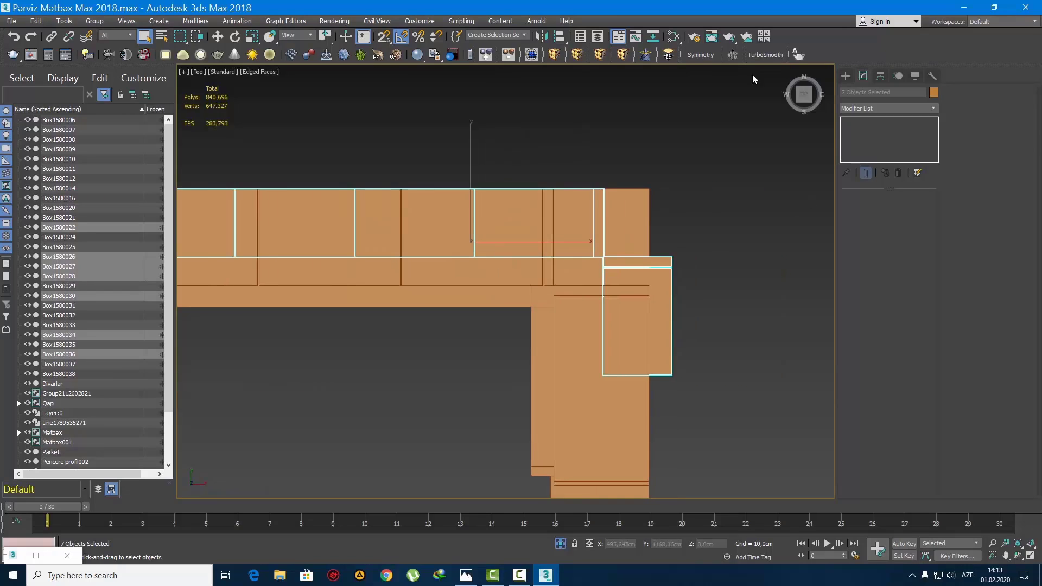
{"action": "left_click", "coordinate": [577, 54]}
{"action": "left_click", "coordinate": [904, 124]}
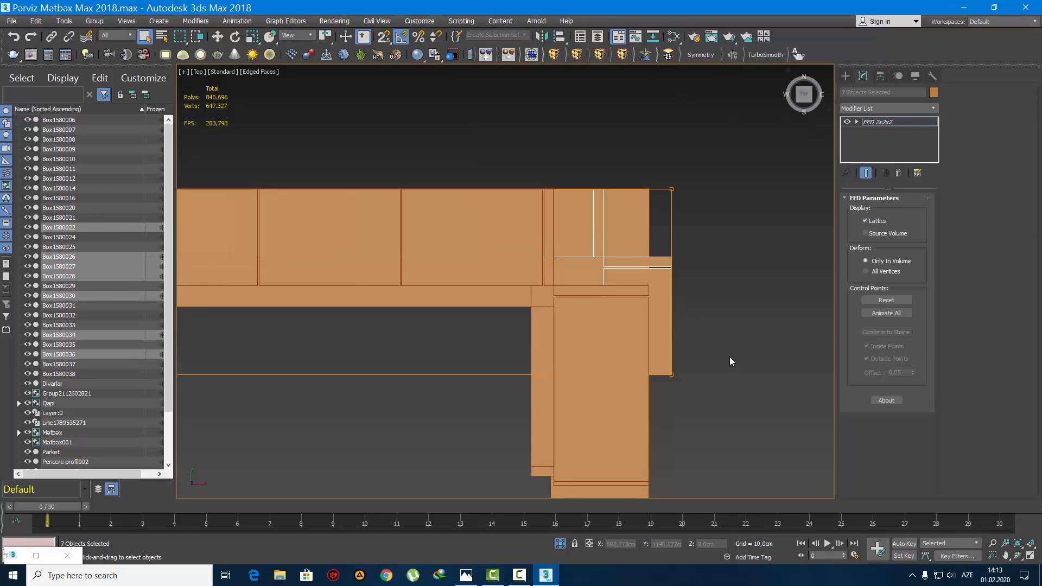
{"action": "scroll", "coordinate": [621, 281], "scroll_direction": "up", "scroll_amount": 5}
{"action": "key", "text": "w"}
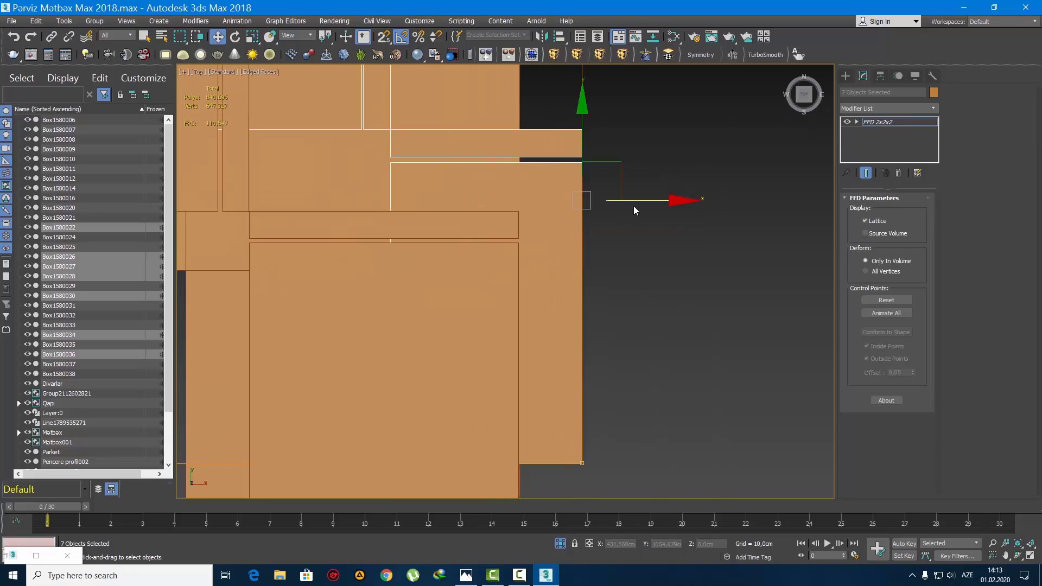
{"action": "left_click_drag", "start_coordinate": [630, 202], "coordinate": [577, 213]}
Examine the reshaped lower-row pieces in a perspective wireframe view
{"action": "key", "text": "p"}
{"action": "key", "text": "q"}
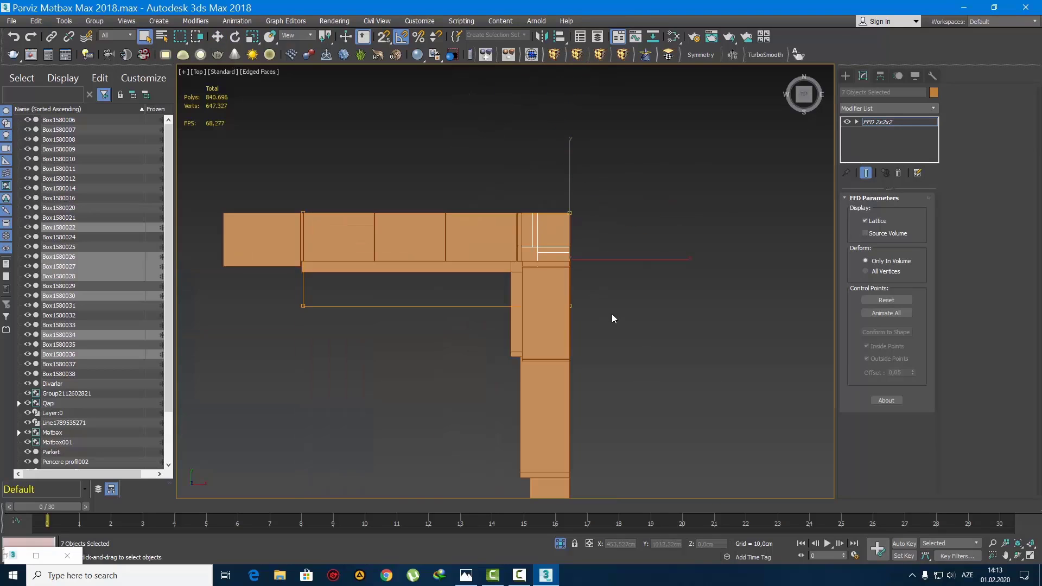
{"action": "scroll", "coordinate": [614, 314], "scroll_direction": "up", "scroll_amount": 4}
{"action": "key", "text": "F3"}
{"action": "key", "text": "z"}
{"action": "middle_click_drag", "start_coordinate": [610, 337], "coordinate": [679, 217], "text": "alt"}
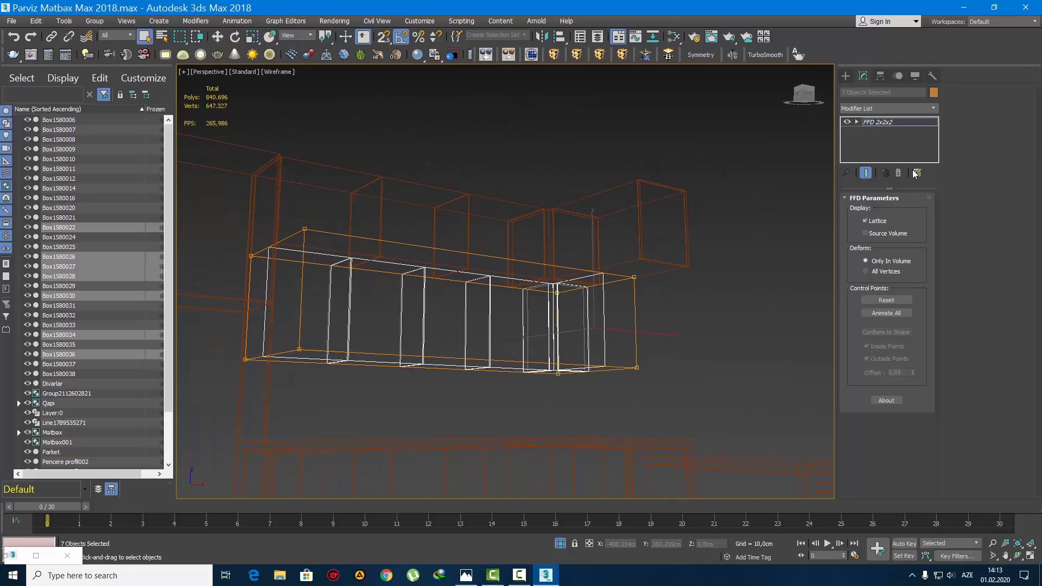
Collapse the whole modifier stack of the seven lower-row pieces, restore the shaded display and clear the selection
{"action": "right_click", "coordinate": [919, 123]}
{"action": "left_click", "coordinate": [937, 258]}
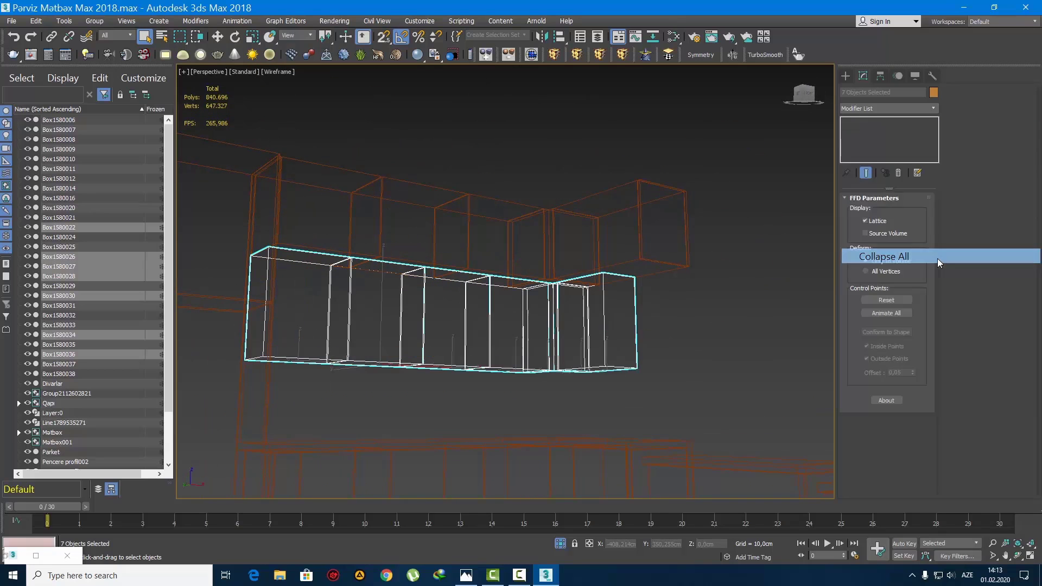
{"action": "left_click", "coordinate": [846, 77]}
{"action": "scroll", "coordinate": [492, 286], "scroll_direction": "up", "scroll_amount": 4}
{"action": "key", "text": "F3"}
{"action": "middle_click_drag", "start_coordinate": [506, 302], "coordinate": [449, 300], "text": "alt"}
{"action": "scroll", "coordinate": [449, 300], "scroll_direction": "down", "scroll_amount": 4}
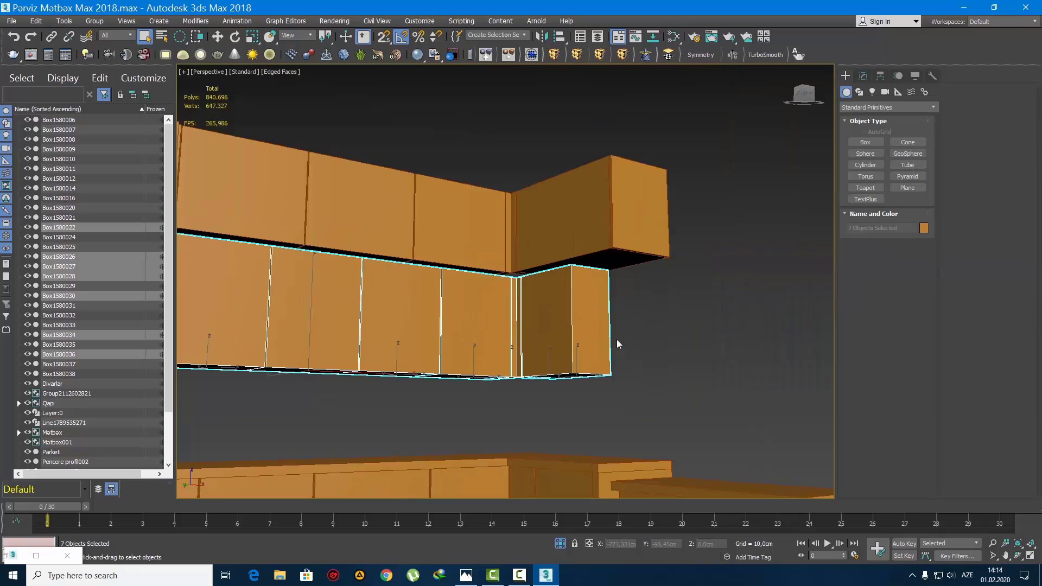
{"action": "key", "text": "q"}
{"action": "left_click", "coordinate": [617, 340]}
{"action": "mouse_move", "coordinate": [618, 341]}
{"action": "middle_mouse_down", "text": "alt"}
{"action": "mouse_move", "coordinate": [572, 287]}
{"action": "mouse_move", "coordinate": [551, 345]}
{"action": "middle_mouse_up", "text": "alt"}
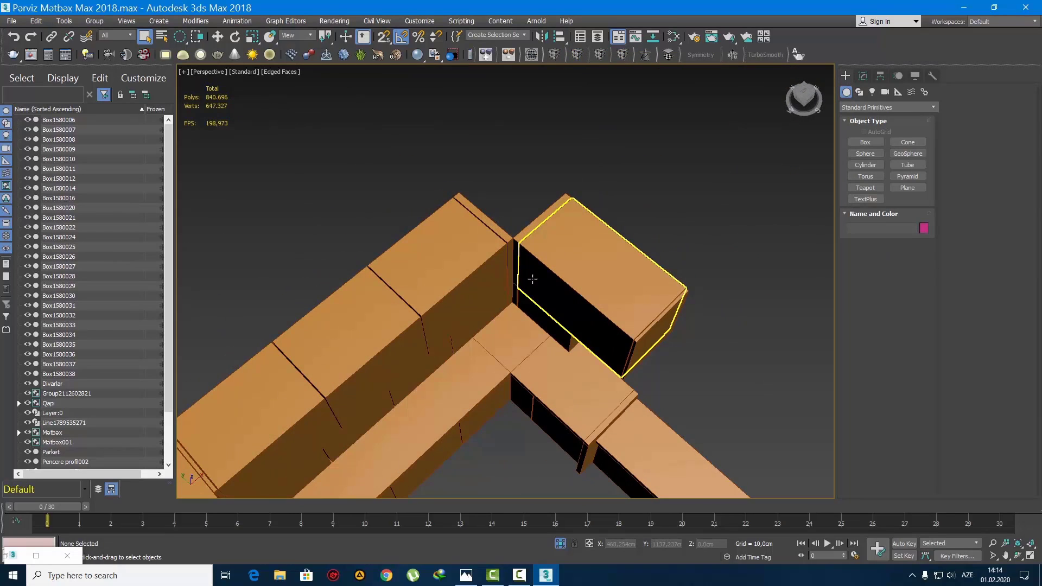
{"action": "scroll", "coordinate": [525, 322], "scroll_direction": "down", "scroll_amount": 6}
{"action": "scroll", "coordinate": [576, 305], "scroll_direction": "up", "scroll_amount": 2}
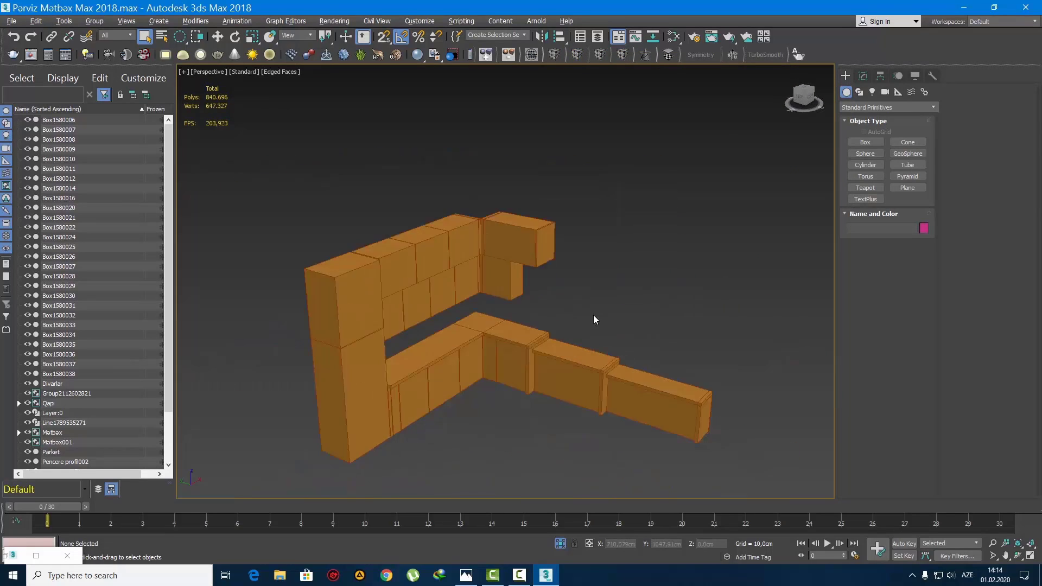
Isolate all kitchen cabinet boxes from the room and the other scene objects, and clear the selection
{"action": "scroll", "coordinate": [542, 277], "scroll_direction": "down", "scroll_amount": 6}
{"action": "left_click_drag", "start_coordinate": [494, 242], "coordinate": [654, 418]}
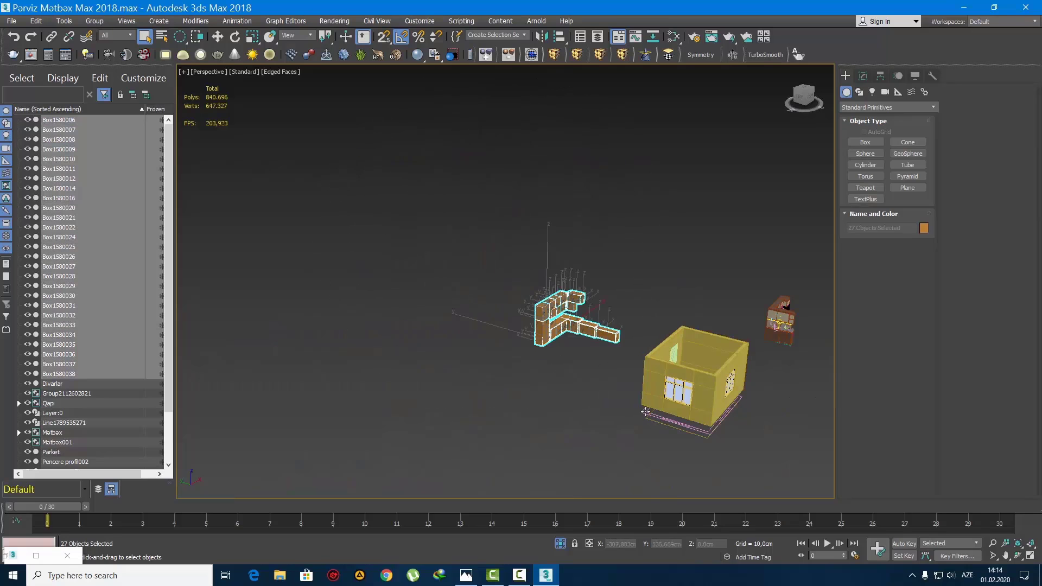
{"action": "key", "text": "z"}
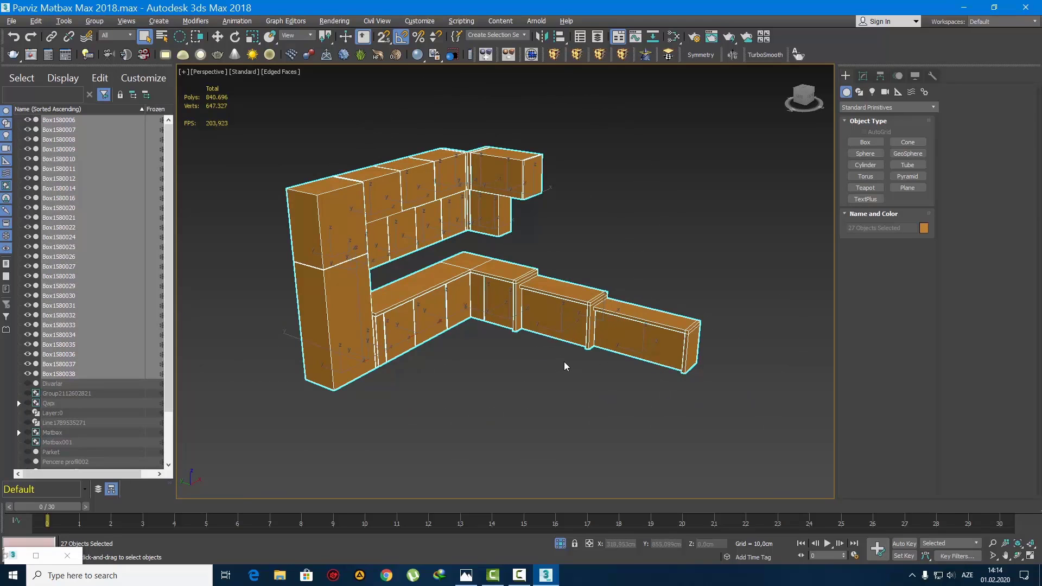
{"action": "middle_click_drag", "start_coordinate": [565, 362], "coordinate": [567, 386]}
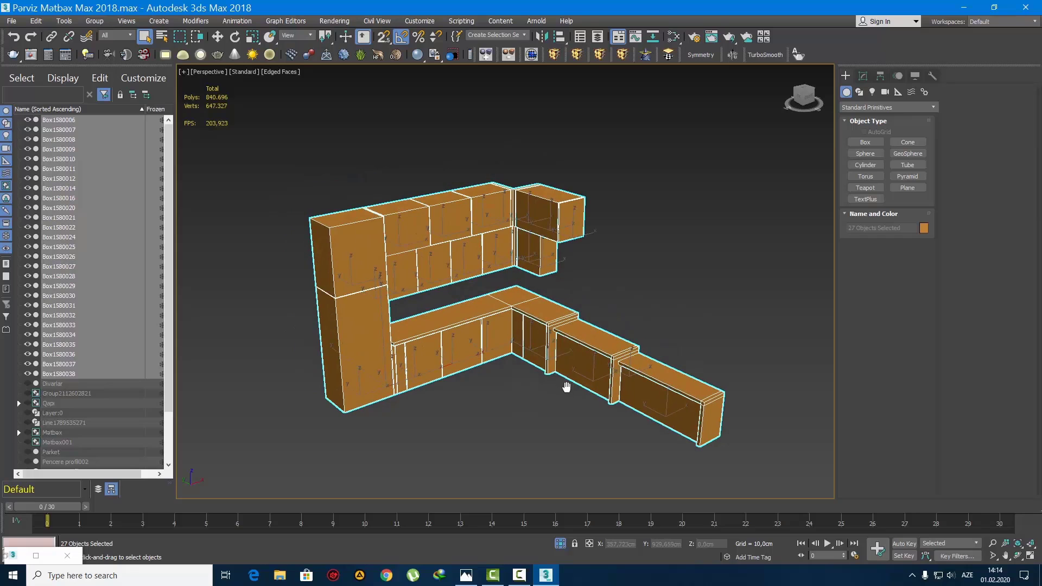
{"action": "left_click", "coordinate": [575, 411]}
{"action": "scroll", "coordinate": [571, 277], "scroll_direction": "up", "scroll_amount": 6}
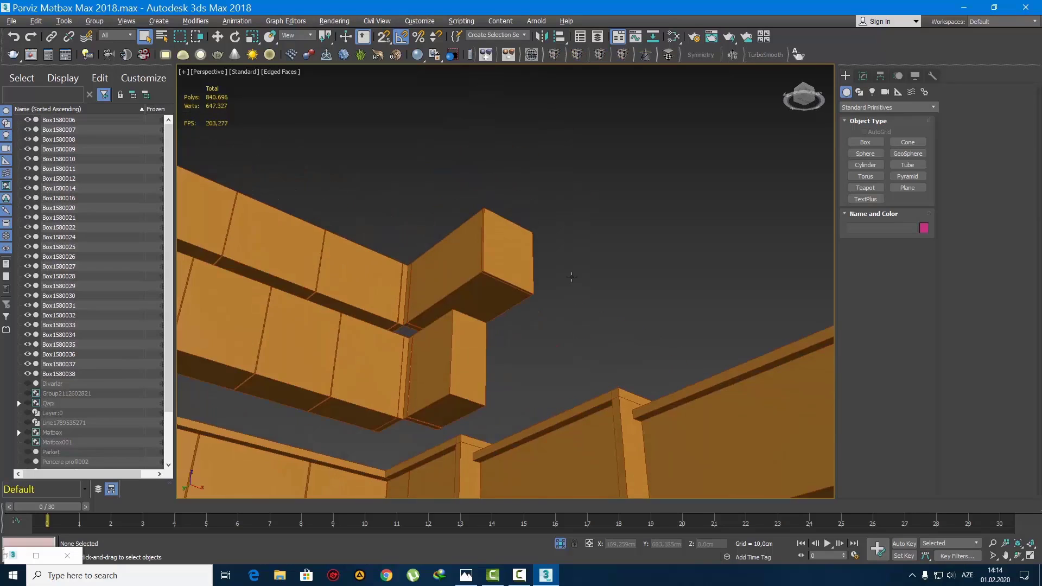
{"action": "middle_click_drag", "start_coordinate": [572, 277], "coordinate": [482, 363], "text": "alt"}
{"action": "scroll", "coordinate": [481, 363], "scroll_direction": "down", "scroll_amount": 5}
{"action": "middle_click_drag", "start_coordinate": [482, 315], "coordinate": [494, 369], "text": "alt"}
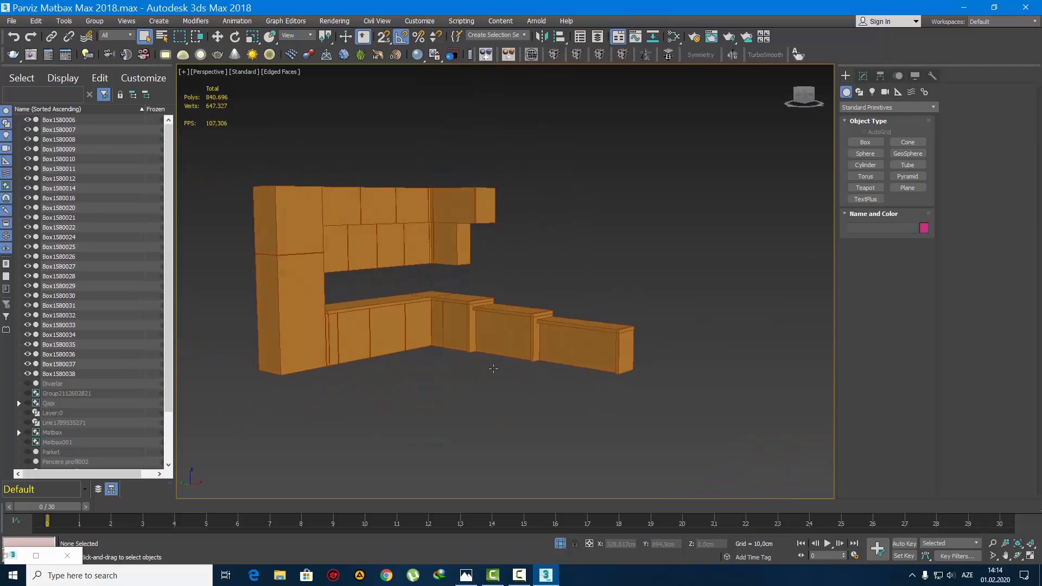
Extend the top row's inner-corner strip by moving its back vertices to the cabinets' rear edge in the top view
{"action": "scroll", "coordinate": [494, 369], "scroll_direction": "up", "scroll_amount": 10}
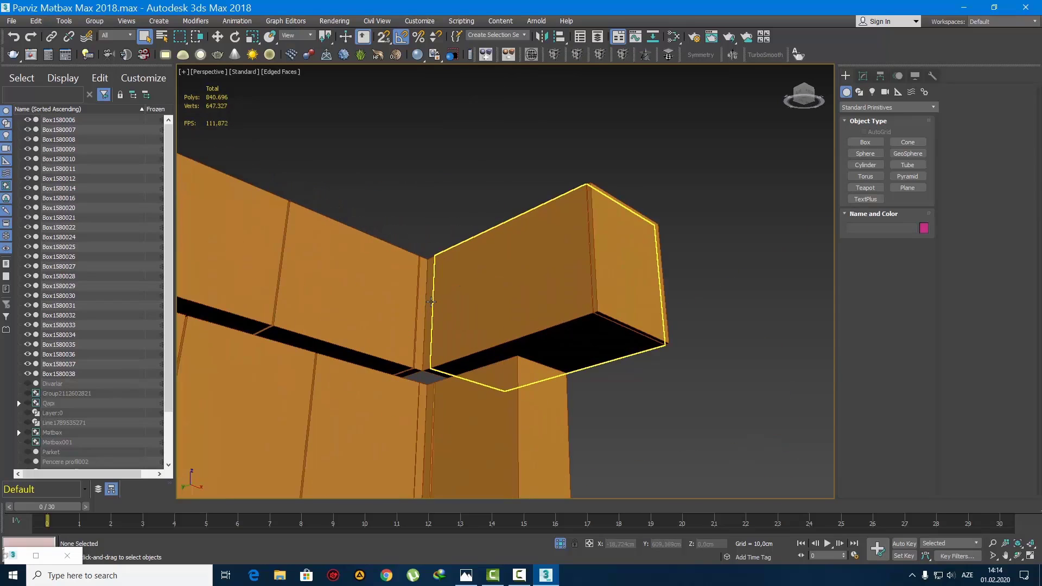
{"action": "left_click", "coordinate": [432, 302]}
{"action": "key", "text": "z"}
{"action": "key", "text": "t"}
{"action": "scroll", "coordinate": [466, 344], "scroll_direction": "down", "scroll_amount": 4}
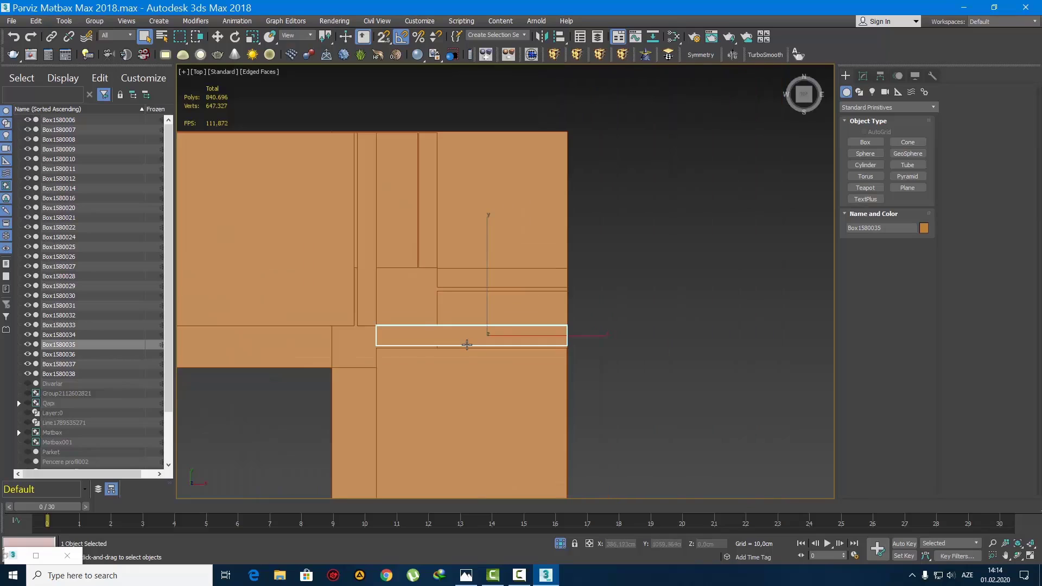
{"action": "key", "text": "1"}
{"action": "left_click_drag", "start_coordinate": [359, 305], "coordinate": [640, 318]}
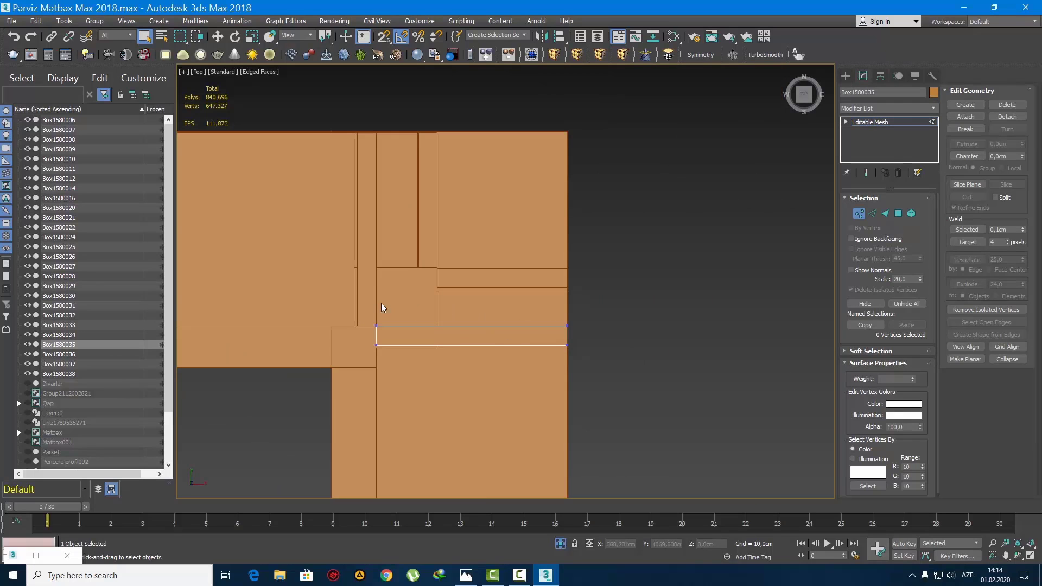
{"action": "middle_click_drag", "start_coordinate": [509, 254], "coordinate": [519, 336]}
{"action": "key", "text": "w"}
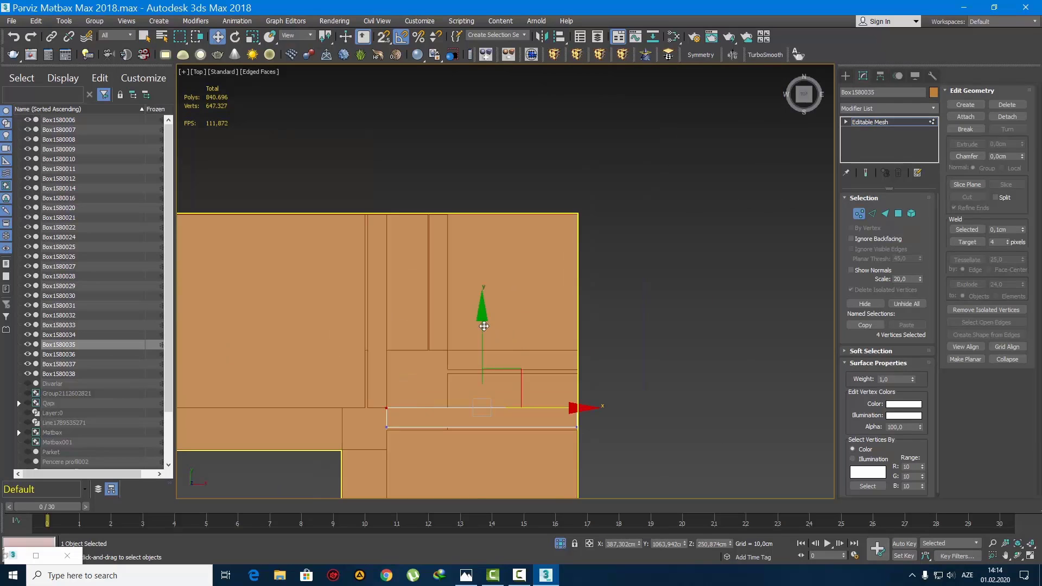
{"action": "left_click_drag", "start_coordinate": [484, 326], "coordinate": [499, 132]}
{"action": "scroll", "coordinate": [511, 250], "scroll_direction": "down", "scroll_amount": 4}
{"action": "key", "text": "p"}
{"action": "key", "text": "z"}
{"action": "middle_click_drag", "start_coordinate": [514, 372], "coordinate": [629, 203], "text": "alt"}
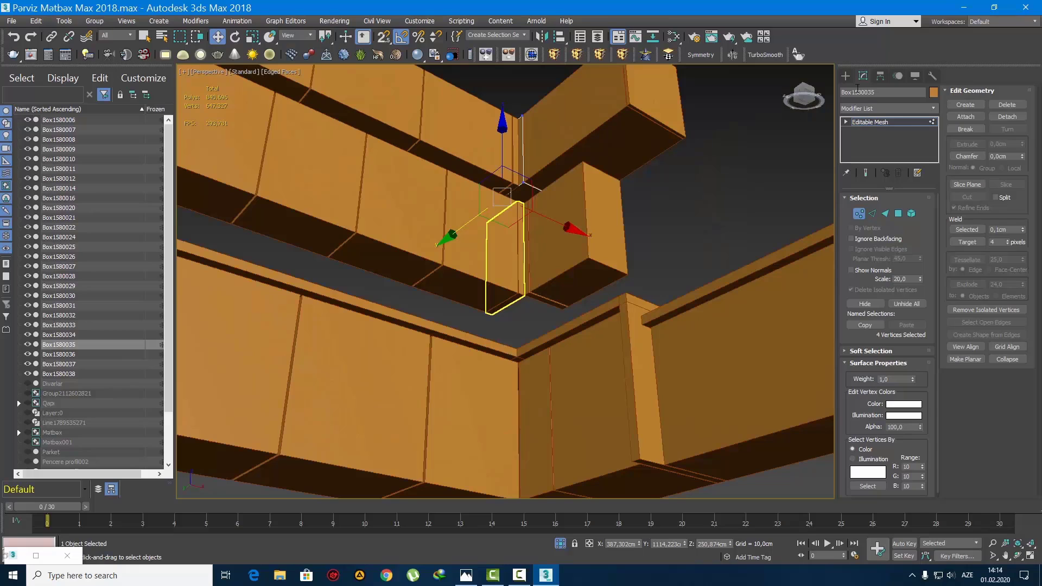
{"action": "left_click", "coordinate": [845, 76]}
{"action": "key", "text": "q"}
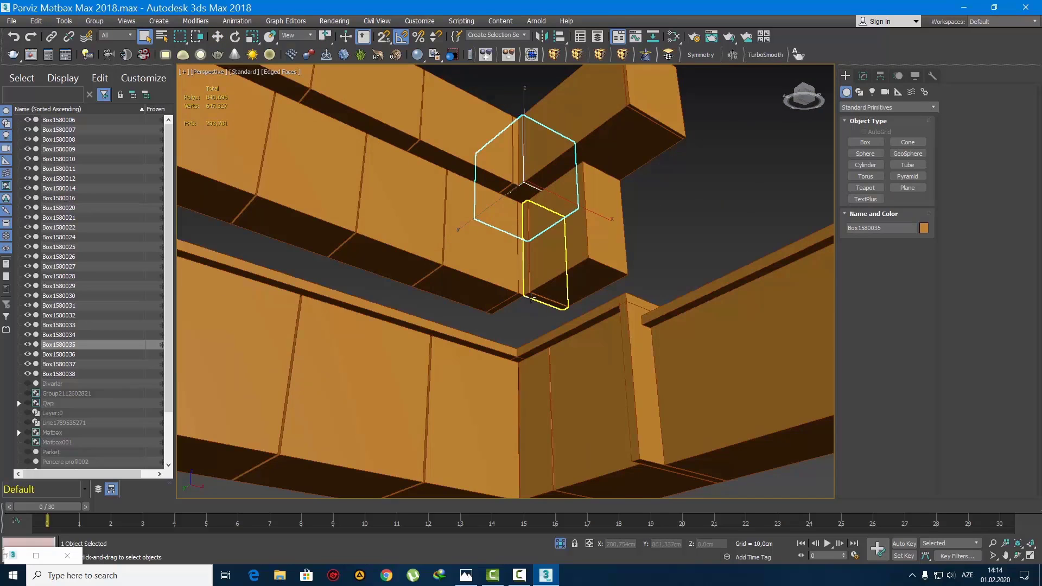
Extend the lower row's inner-corner strip by moving its back vertices to the cabinets' rear edge in the wireframe top view
{"action": "left_click", "coordinate": [530, 297]}
{"action": "scroll", "coordinate": [559, 297], "scroll_direction": "up", "scroll_amount": 5}
{"action": "key", "text": "t"}
{"action": "key", "text": "z"}
{"action": "key", "text": "F3"}
{"action": "middle_click_drag", "start_coordinate": [530, 305], "coordinate": [559, 392]}
{"action": "scroll", "coordinate": [500, 315], "scroll_direction": "down", "scroll_amount": 5}
{"action": "key", "text": "1"}
{"action": "key", "text": "w"}
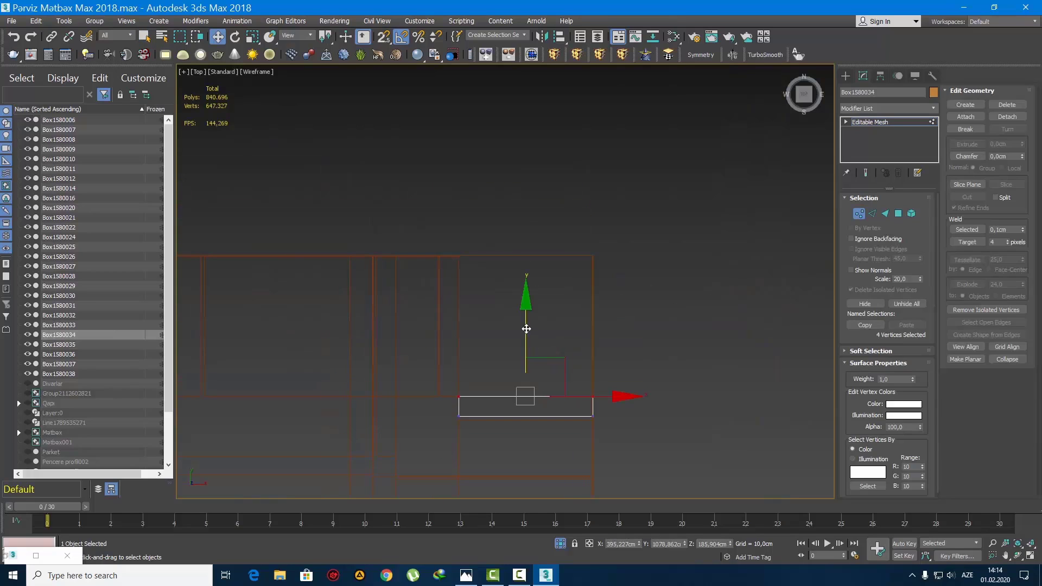
{"action": "left_click_drag", "start_coordinate": [527, 320], "coordinate": [540, 186]}
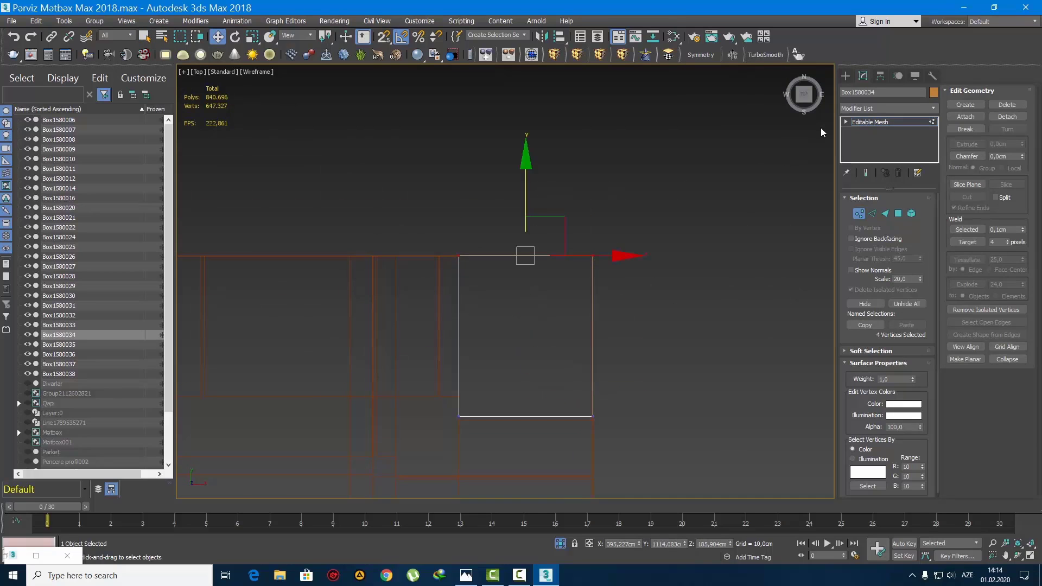
{"action": "left_click", "coordinate": [846, 76]}
{"action": "key", "text": "q"}
Examine the extended corner strips and the whole cabinet layout in the shaded perspective view
{"action": "key", "text": "p"}
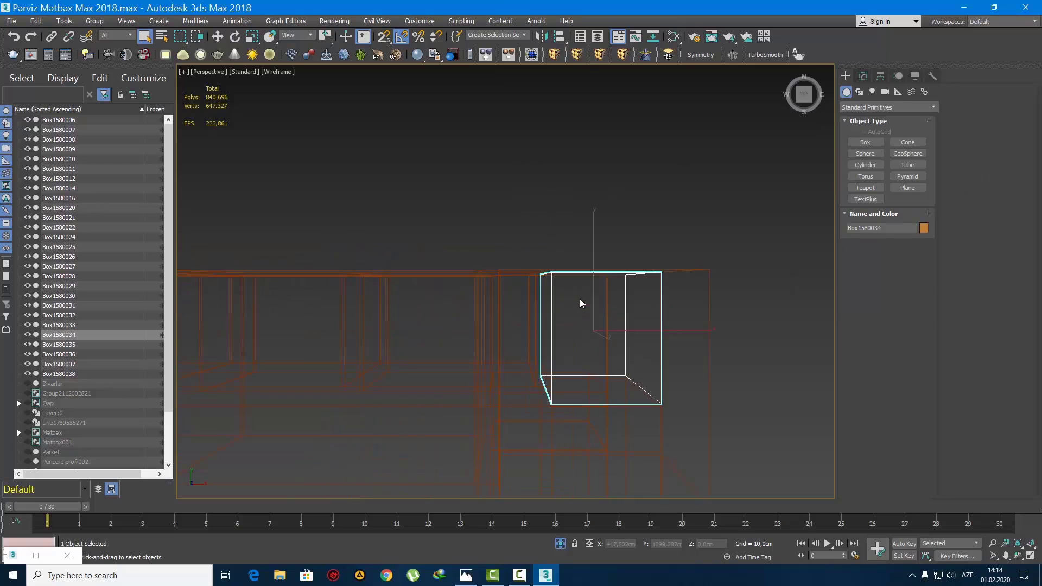
{"action": "scroll", "coordinate": [580, 299], "scroll_direction": "up", "scroll_amount": 5}
{"action": "scroll", "coordinate": [568, 277], "scroll_direction": "down", "scroll_amount": 15}
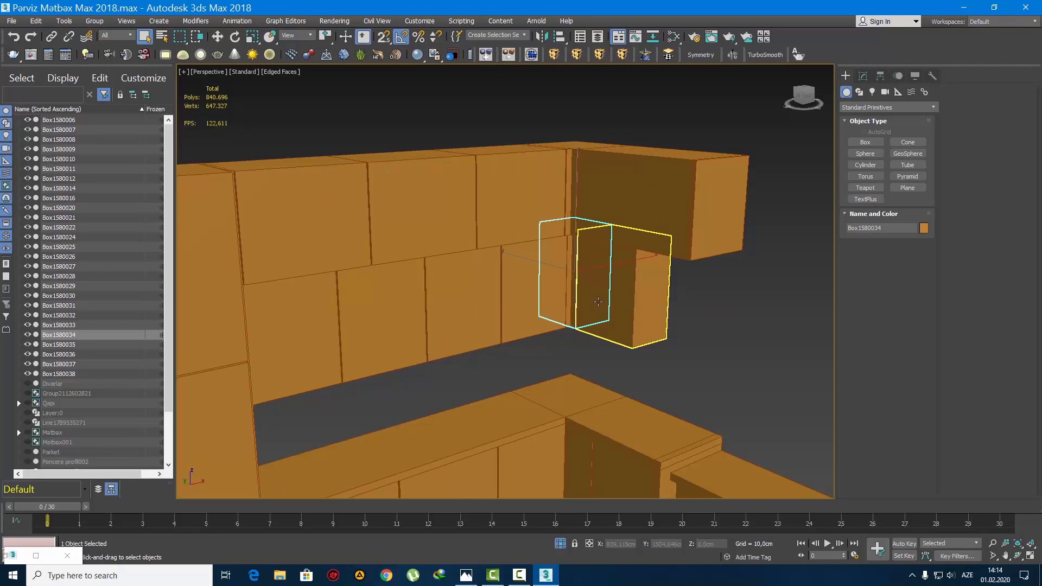
{"action": "left_click", "coordinate": [677, 321]}
{"action": "scroll", "coordinate": [632, 341], "scroll_direction": "up", "scroll_amount": 4}
{"action": "middle_click_drag", "start_coordinate": [603, 331], "coordinate": [608, 345], "text": "alt"}
{"action": "middle_click_drag", "start_coordinate": [608, 345], "coordinate": [527, 309]}
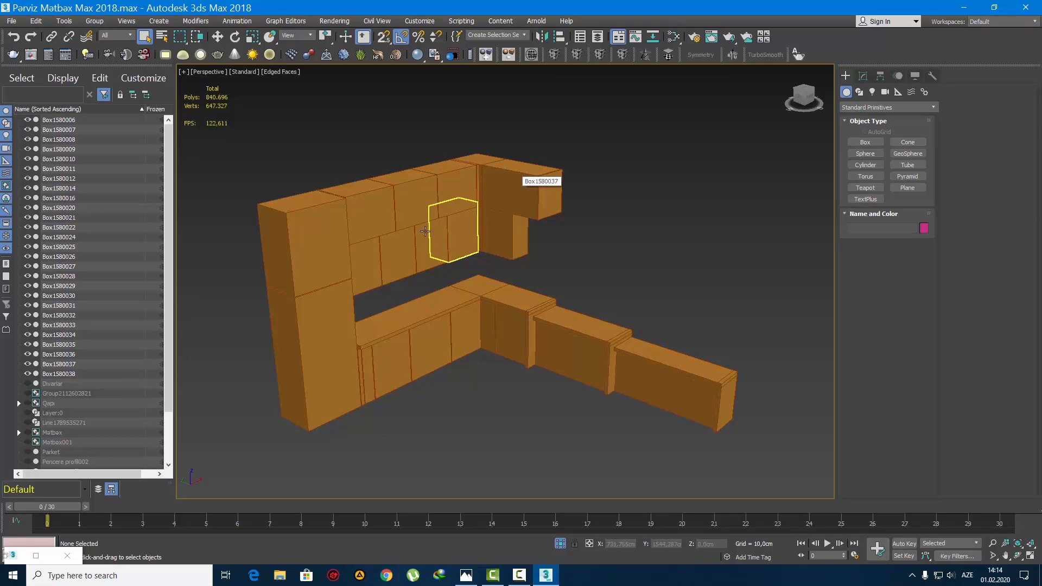
{"action": "middle_click_drag", "start_coordinate": [425, 258], "coordinate": [354, 230], "text": "alt"}
{"action": "scroll", "coordinate": [299, 184], "scroll_direction": "up", "scroll_amount": 5}
{"action": "middle_click_drag", "start_coordinate": [300, 184], "coordinate": [390, 233]}
Move the front vertices of the thin panel beside the tall cabinet forward to align with the tall cabinet's front edge
{"action": "left_click", "coordinate": [506, 310]}
{"action": "middle_click_drag", "start_coordinate": [506, 311], "coordinate": [523, 283], "text": "alt"}
{"action": "key", "text": "t"}
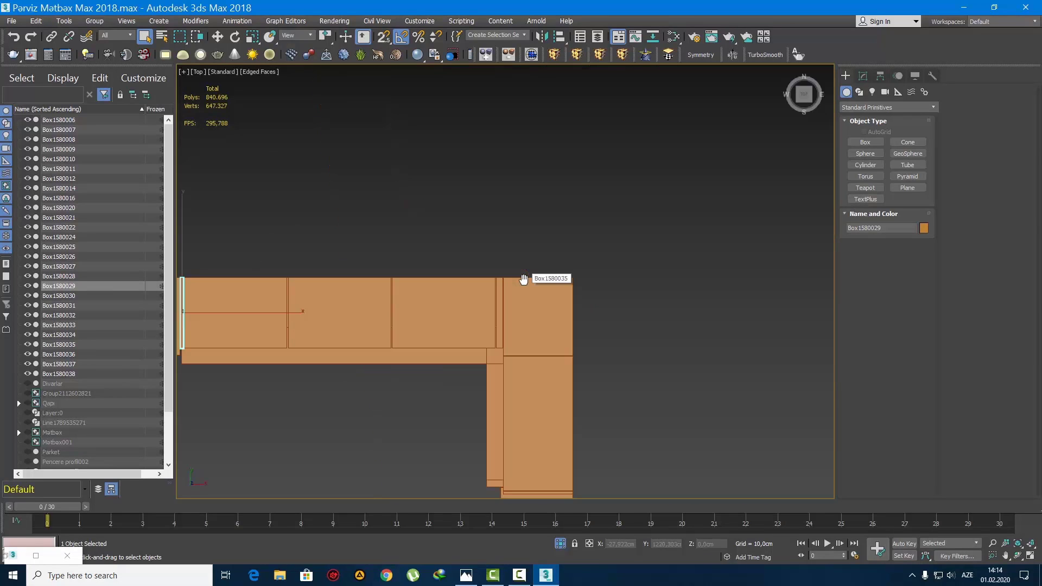
{"action": "middle_click_drag", "start_coordinate": [542, 238], "coordinate": [559, 170]}
{"action": "scroll", "coordinate": [559, 170], "scroll_direction": "down", "scroll_amount": 3}
{"action": "key", "text": "1"}
{"action": "scroll", "coordinate": [448, 214], "scroll_direction": "up", "scroll_amount": 3}
{"action": "scroll", "coordinate": [372, 204], "scroll_direction": "up", "scroll_amount": 5}
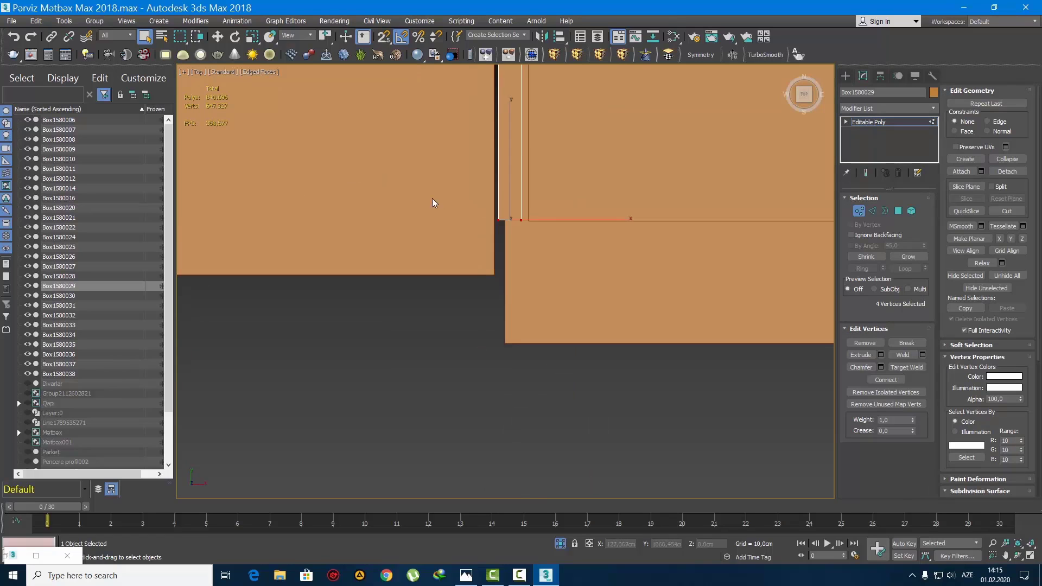
{"action": "key", "text": "w"}
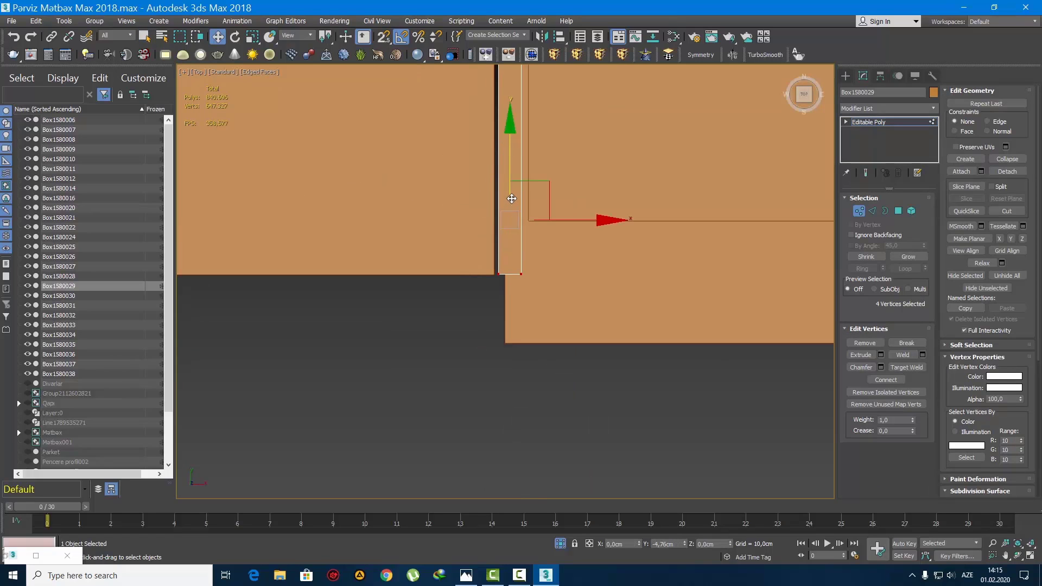
{"action": "scroll", "coordinate": [511, 199], "scroll_direction": "down", "scroll_amount": 3}
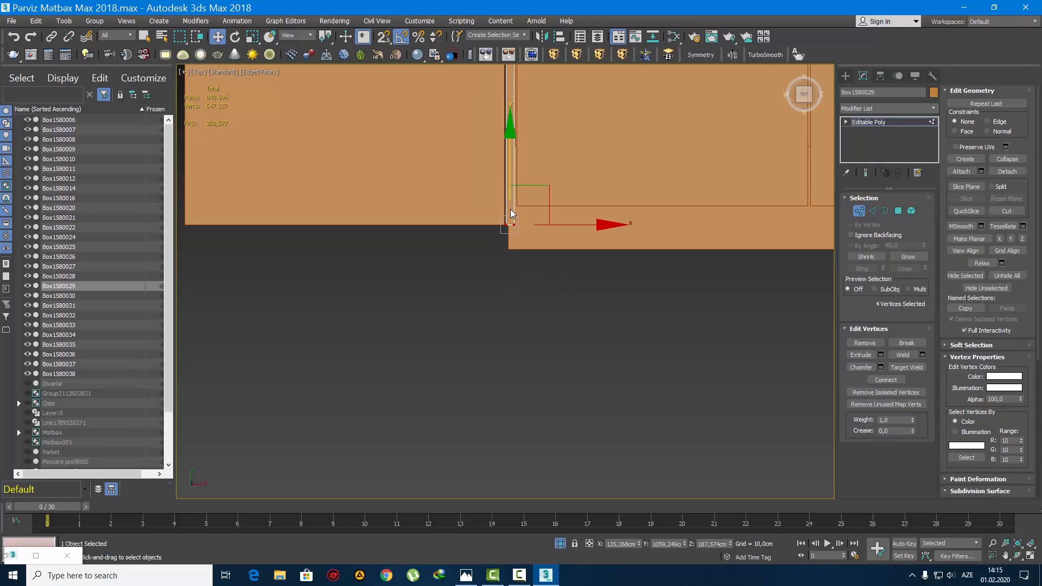
{"action": "scroll", "coordinate": [535, 292], "scroll_direction": "down", "scroll_amount": 4}
{"action": "middle_click_drag", "start_coordinate": [529, 238], "coordinate": [511, 270]}
{"action": "scroll", "coordinate": [526, 190], "scroll_direction": "up", "scroll_amount": 3}
{"action": "key", "text": "q"}
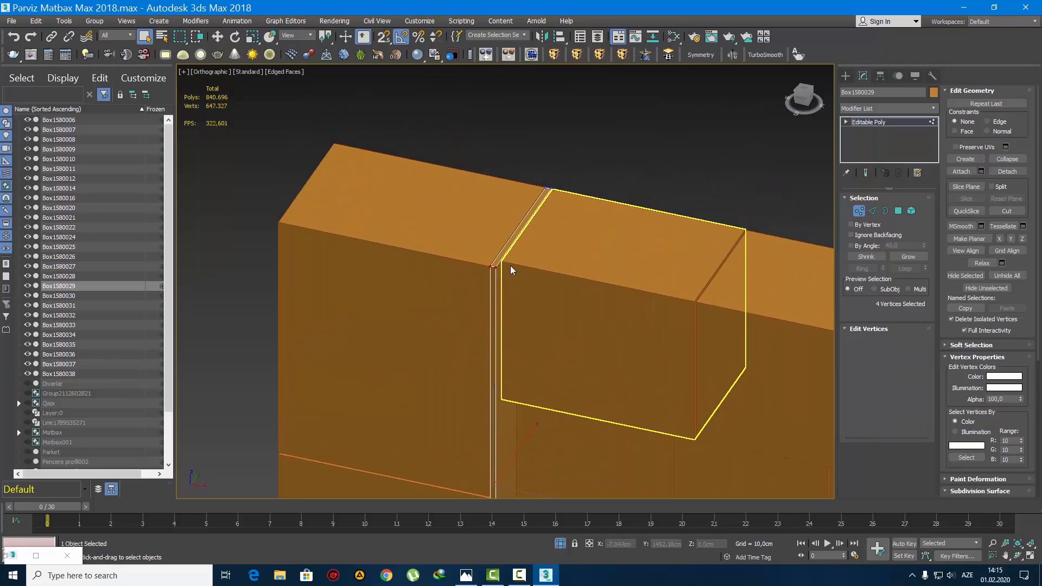
Extrude the top polygon of the thin panel beside the tall cabinet by 2 cm
{"action": "key", "text": "4"}
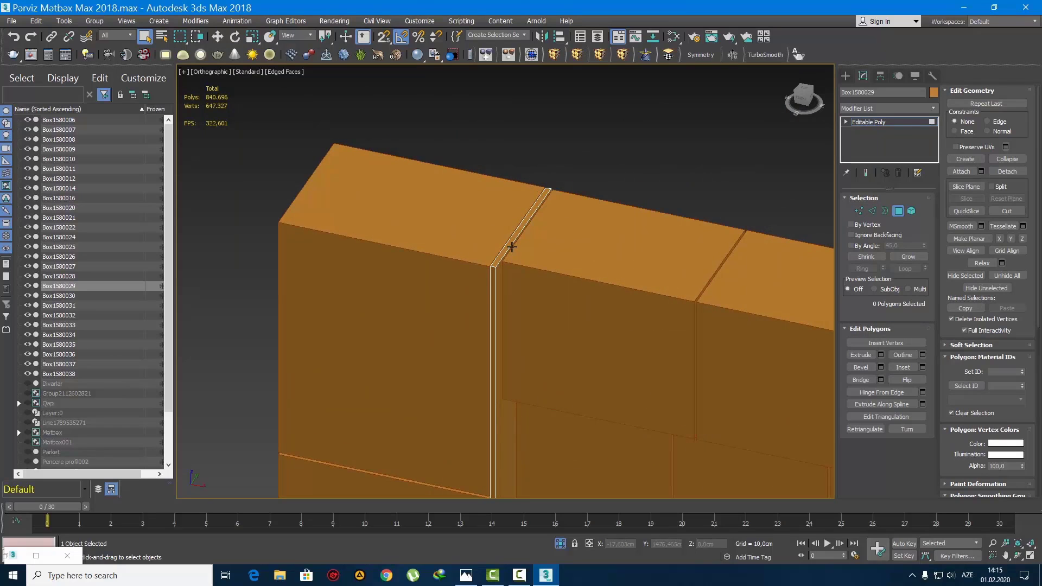
{"action": "left_click", "coordinate": [510, 245]}
{"action": "left_click", "coordinate": [880, 354]}
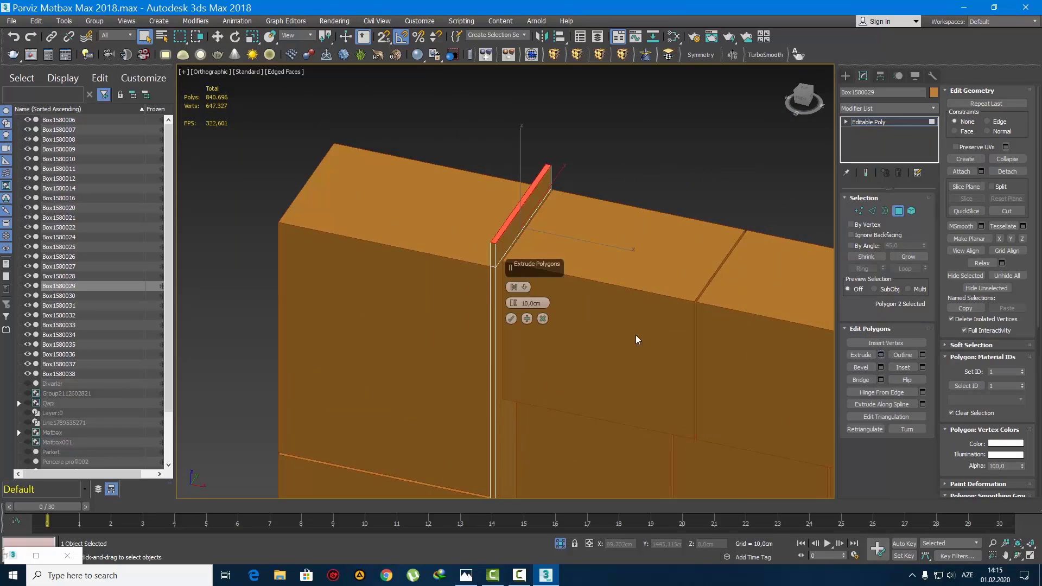
{"action": "type", "text": "2"}
{"action": "key", "text": "Return"}
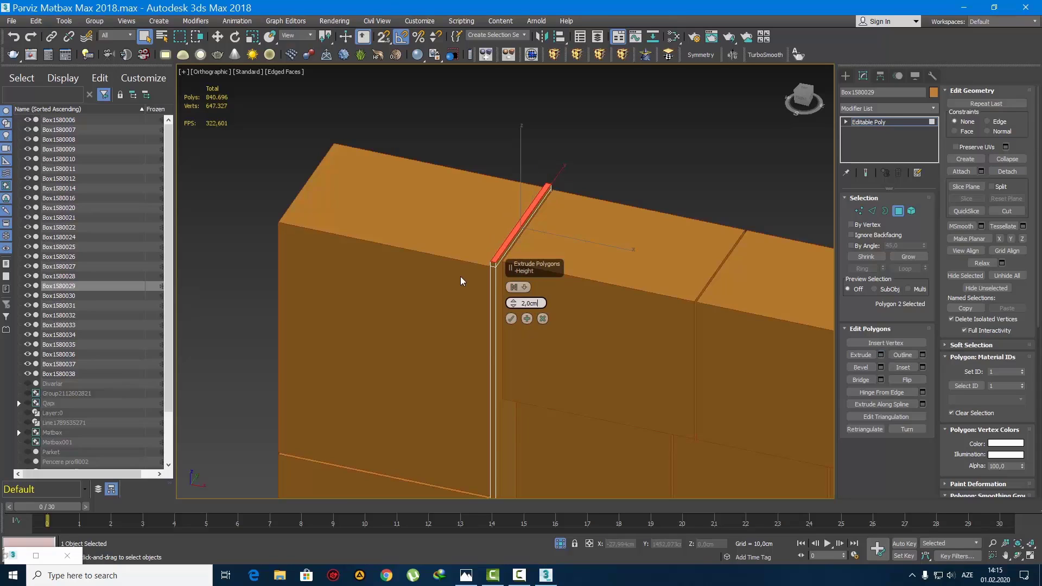
{"action": "left_click", "coordinate": [511, 318]}
{"action": "middle_click_drag", "start_coordinate": [515, 323], "coordinate": [539, 228], "text": "alt"}
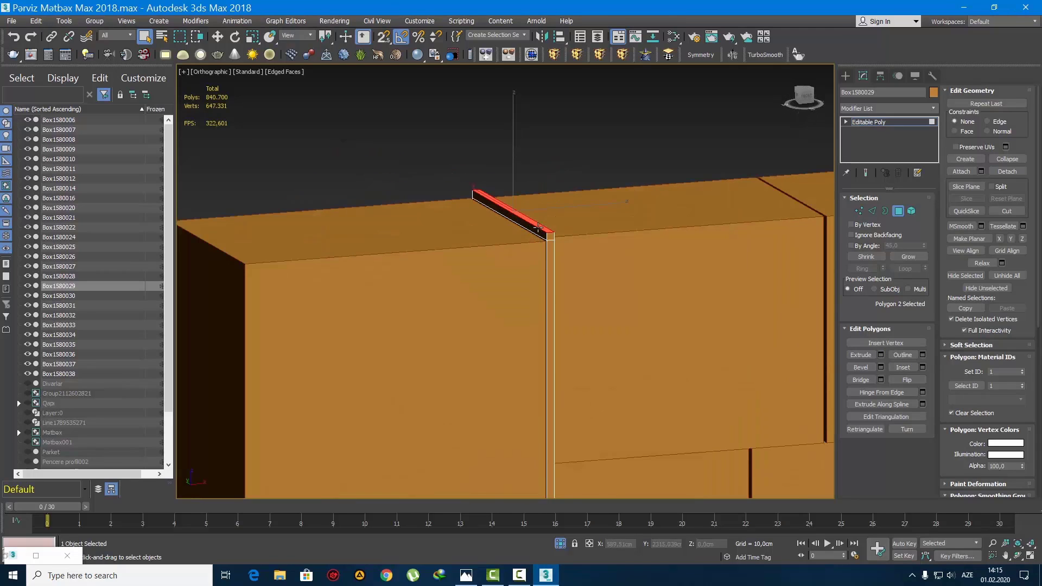
Extrude the raised piece's side polygon 50 cm across the top of the tall cabinet
{"action": "left_click", "coordinate": [532, 229]}
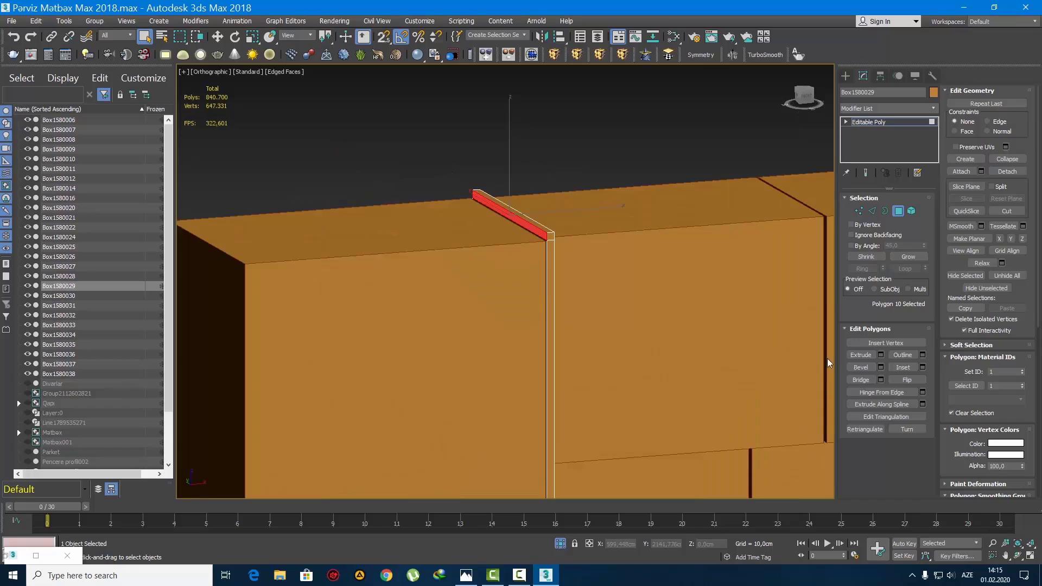
{"action": "left_click", "coordinate": [881, 355]}
{"action": "left_click", "coordinate": [524, 303]}
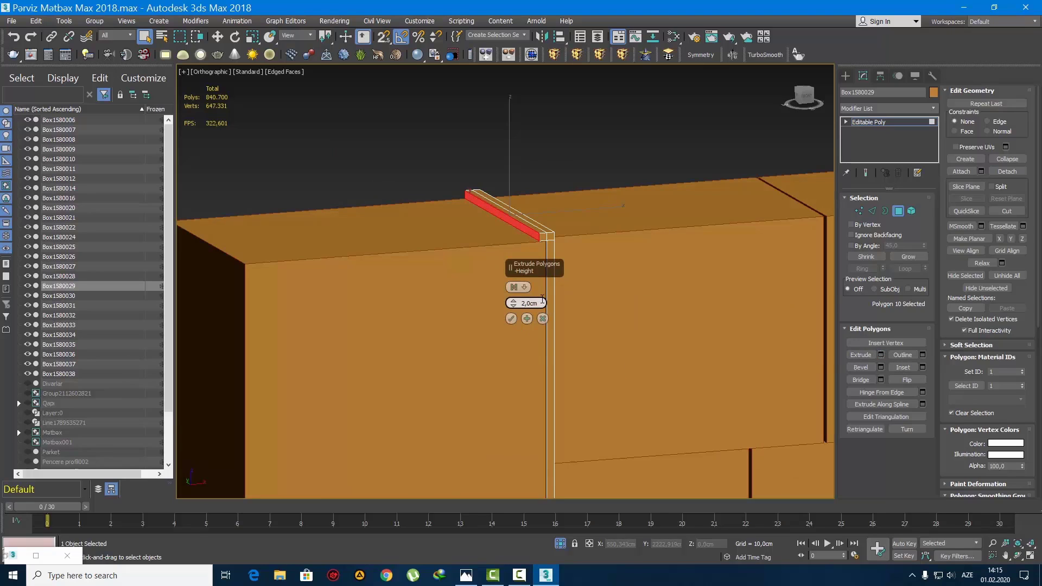
{"action": "type", "text": "50"}
{"action": "key", "text": "Return"}
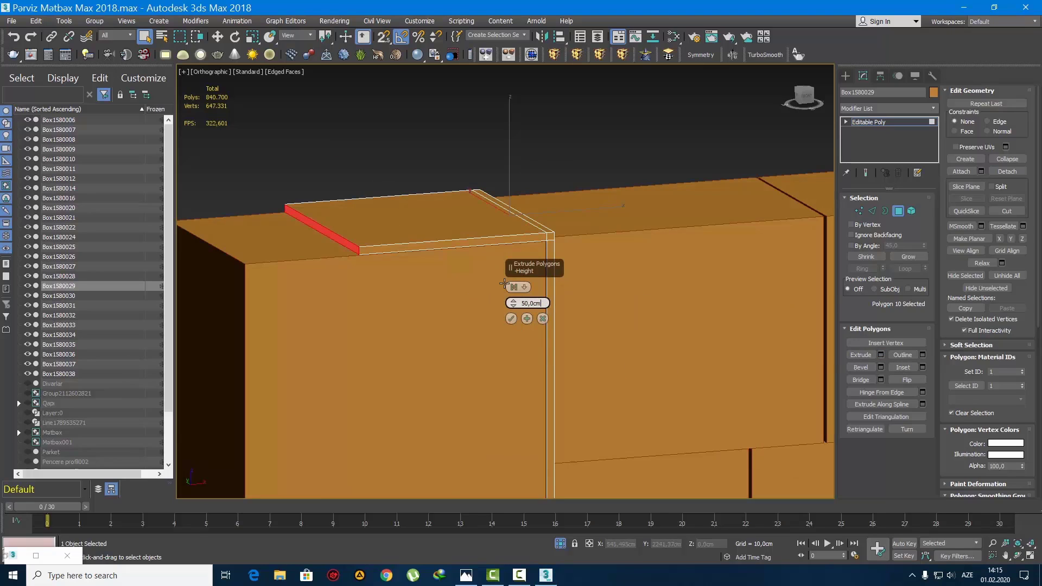
{"action": "left_click", "coordinate": [527, 319]}
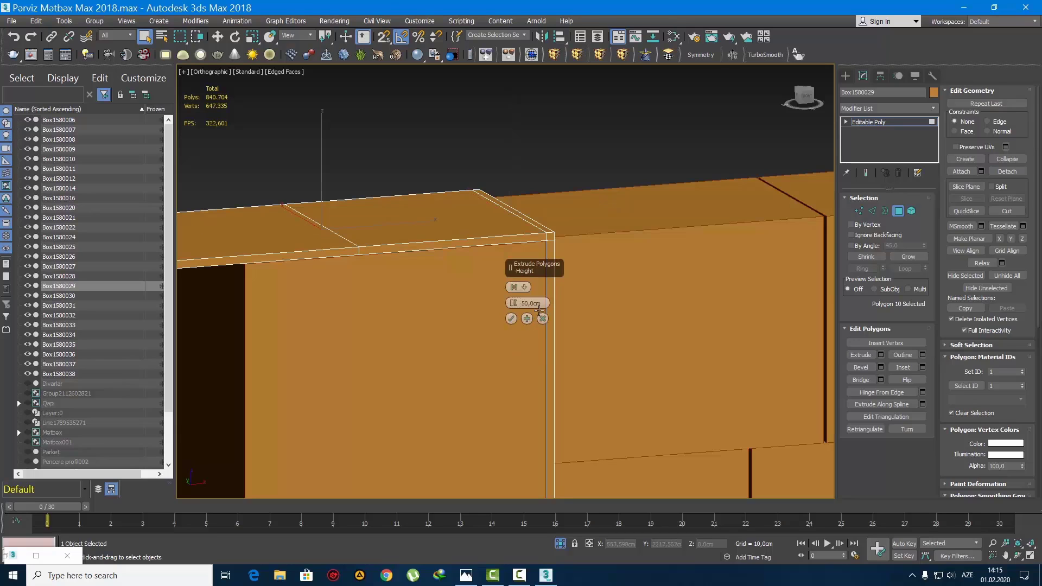
Extrude the end polygon of the new top panel by a further 2 cm
{"action": "key", "text": "Return"}
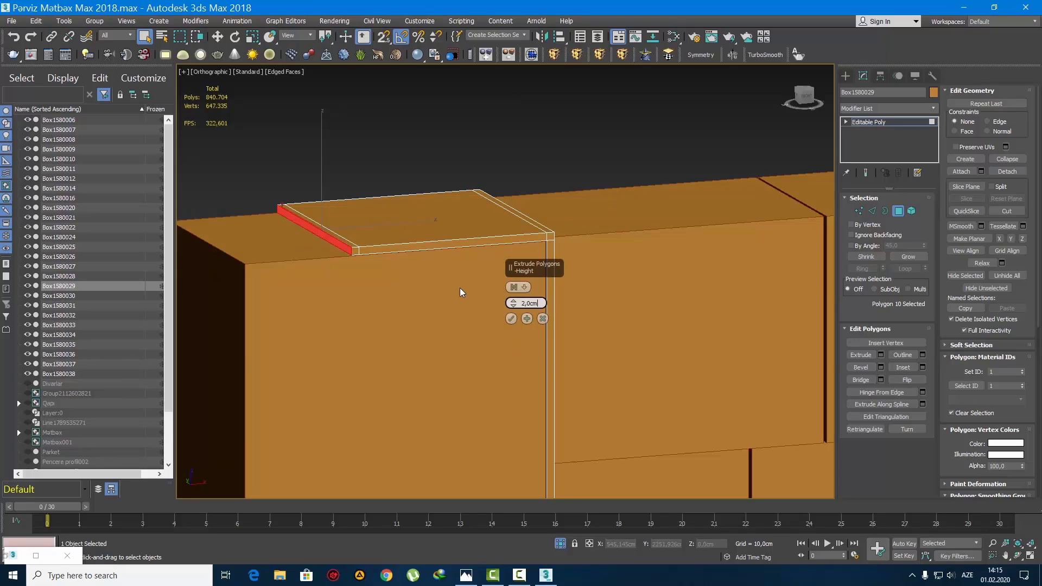
{"action": "left_click", "coordinate": [513, 321]}
{"action": "middle_click_drag", "start_coordinate": [405, 313], "coordinate": [349, 223], "text": "alt"}
{"action": "scroll", "coordinate": [343, 193], "scroll_direction": "up", "scroll_amount": 3}
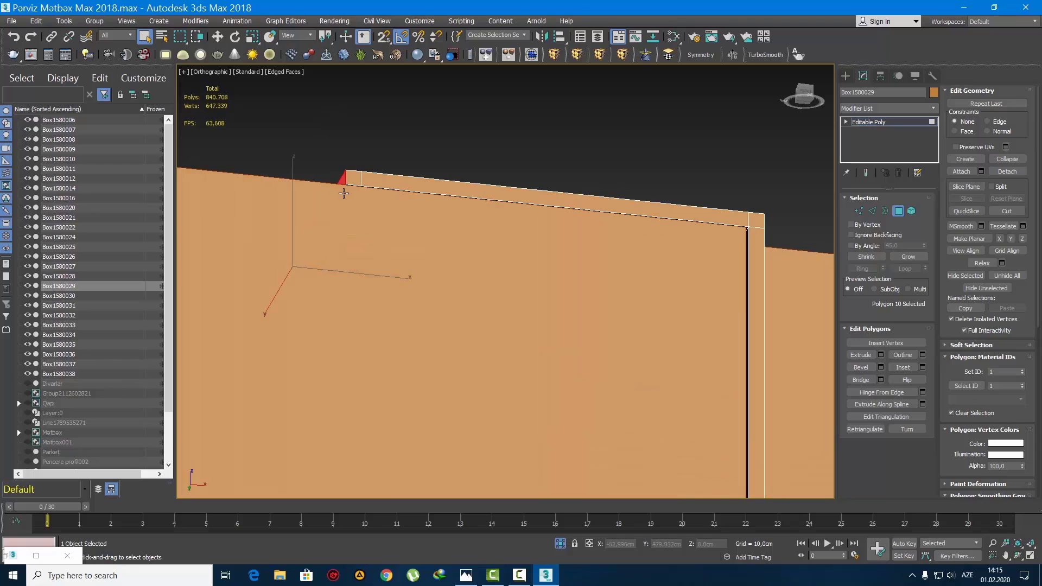
Extrude the underside polygon of the top panel's newly extended end piece downward
{"action": "left_click", "coordinate": [347, 191]}
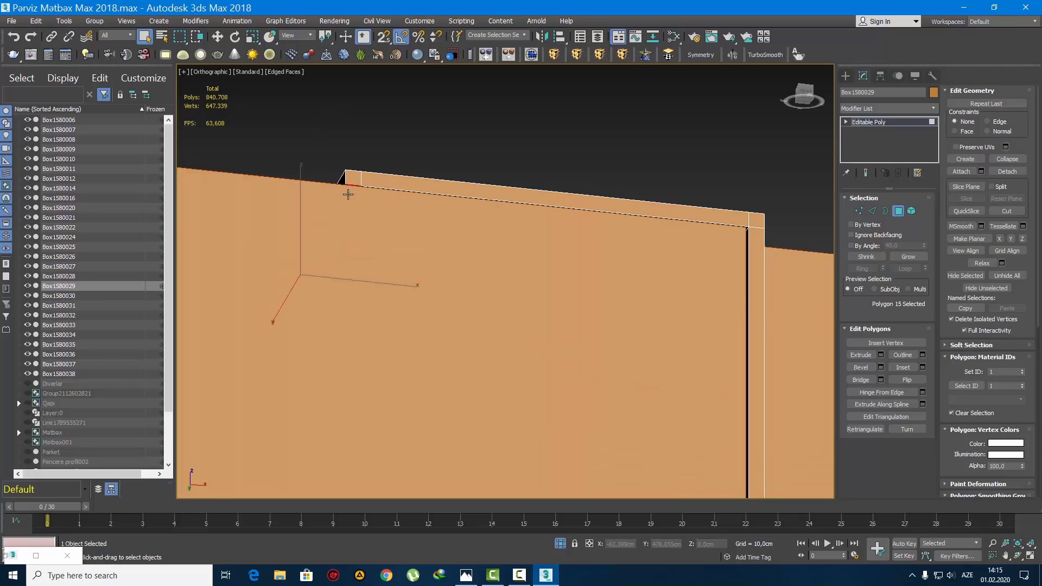
{"action": "left_click", "coordinate": [881, 355]}
{"action": "left_click", "coordinate": [513, 320]}
{"action": "scroll", "coordinate": [429, 251], "scroll_direction": "down", "scroll_amount": 3}
{"action": "middle_click_drag", "start_coordinate": [429, 253], "coordinate": [448, 217], "text": "alt"}
{"action": "scroll", "coordinate": [447, 239], "scroll_direction": "down", "scroll_amount": 4}
In the front view, move the top panel's free-end vertices outward to align with the tall cabinet's outer side edge
{"action": "key", "text": "f"}
{"action": "key", "text": "z"}
{"action": "scroll", "coordinate": [442, 282], "scroll_direction": "down", "scroll_amount": 7}
{"action": "scroll", "coordinate": [447, 218], "scroll_direction": "down", "scroll_amount": 3}
{"action": "scroll", "coordinate": [475, 279], "scroll_direction": "down", "scroll_amount": 3}
{"action": "middle_click_drag", "start_coordinate": [475, 280], "coordinate": [460, 223]}
{"action": "key", "text": "1"}
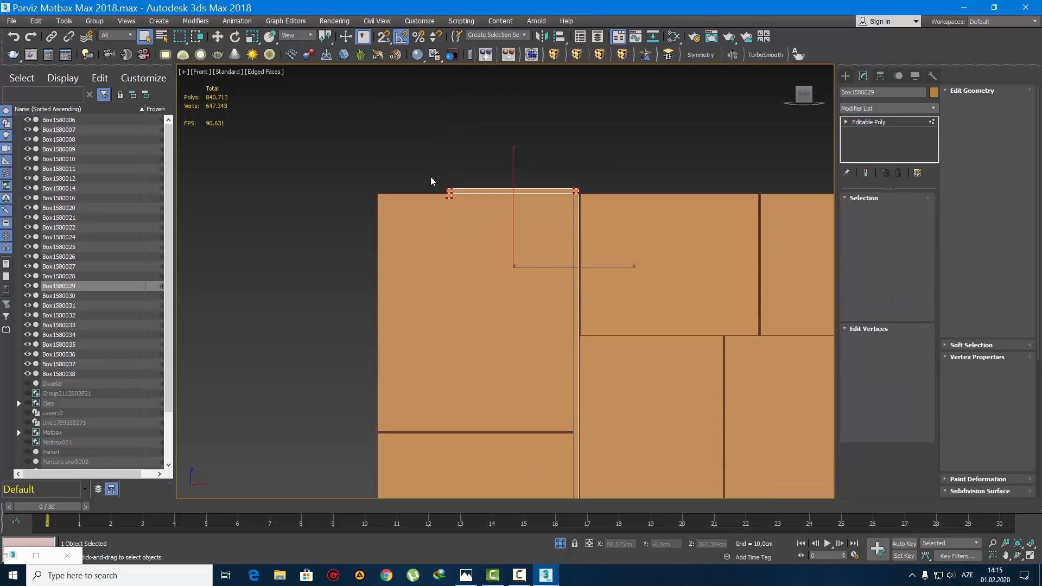
{"action": "left_click_drag", "start_coordinate": [431, 177], "coordinate": [467, 209]}
{"action": "key", "text": "w"}
{"action": "middle_click_drag", "start_coordinate": [467, 193], "coordinate": [495, 232]}
{"action": "scroll", "coordinate": [494, 231], "scroll_direction": "up", "scroll_amount": 3}
{"action": "scroll", "coordinate": [495, 231], "scroll_direction": "up", "scroll_amount": 2}
{"action": "left_click_drag", "start_coordinate": [488, 232], "coordinate": [284, 225]}
{"action": "middle_click_drag", "start_coordinate": [272, 232], "coordinate": [545, 258]}
{"action": "scroll", "coordinate": [546, 258], "scroll_direction": "up", "scroll_amount": 4}
{"action": "scroll", "coordinate": [546, 258], "scroll_direction": "up", "scroll_amount": 4}
{"action": "left_click_drag", "start_coordinate": [544, 258], "coordinate": [543, 259]}
Move the lower vertices of the panel's downward end piece down to the bottom edge of the tall cabinet's upper box
{"action": "left_click_drag", "start_coordinate": [560, 376], "coordinate": [353, 305]}
{"action": "scroll", "coordinate": [423, 320], "scroll_direction": "down", "scroll_amount": 6}
{"action": "middle_click_drag", "start_coordinate": [456, 327], "coordinate": [442, 150]}
{"action": "left_click_drag", "start_coordinate": [440, 269], "coordinate": [470, 426]}
{"action": "middle_click_drag", "start_coordinate": [471, 427], "coordinate": [436, 150]}
{"action": "scroll", "coordinate": [437, 150], "scroll_direction": "down", "scroll_amount": 6}
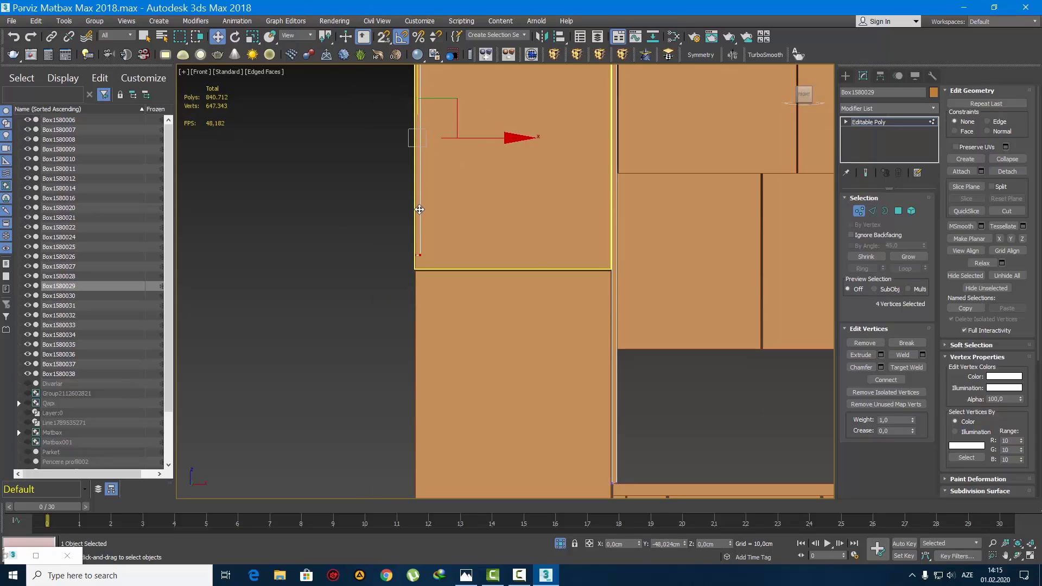
{"action": "left_click_drag", "start_coordinate": [419, 210], "coordinate": [420, 216]}
{"action": "scroll", "coordinate": [424, 278], "scroll_direction": "up", "scroll_amount": 12}
{"action": "middle_click_drag", "start_coordinate": [400, 163], "coordinate": [399, 325]}
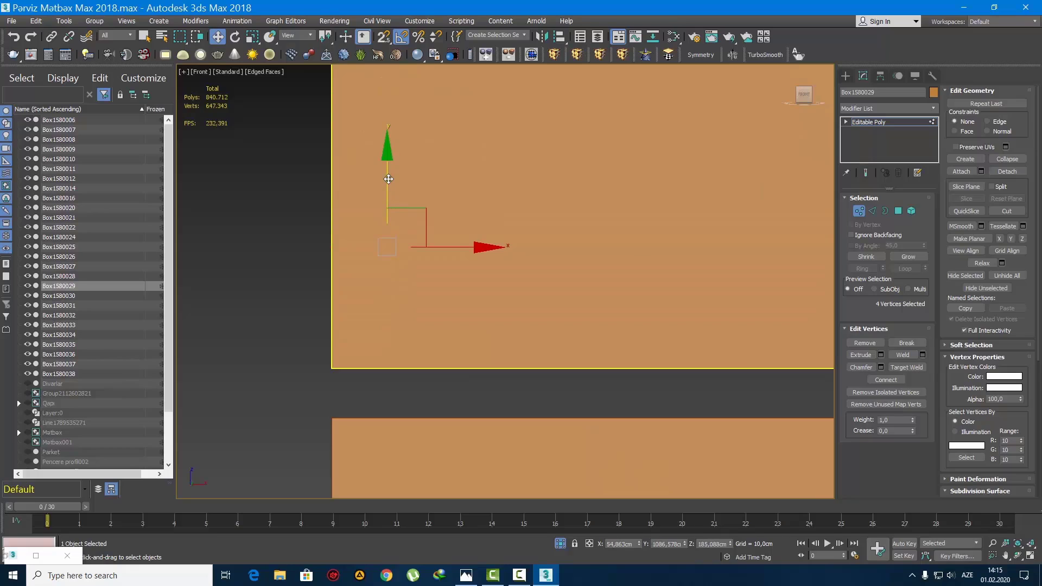
{"action": "left_click_drag", "start_coordinate": [367, 285], "coordinate": [378, 424]}
Move the outer-side vertices of the tall cabinet's upper box about 2.3 cm inward, just inside the surround's outer side panel
{"action": "left_click", "coordinate": [844, 78]}
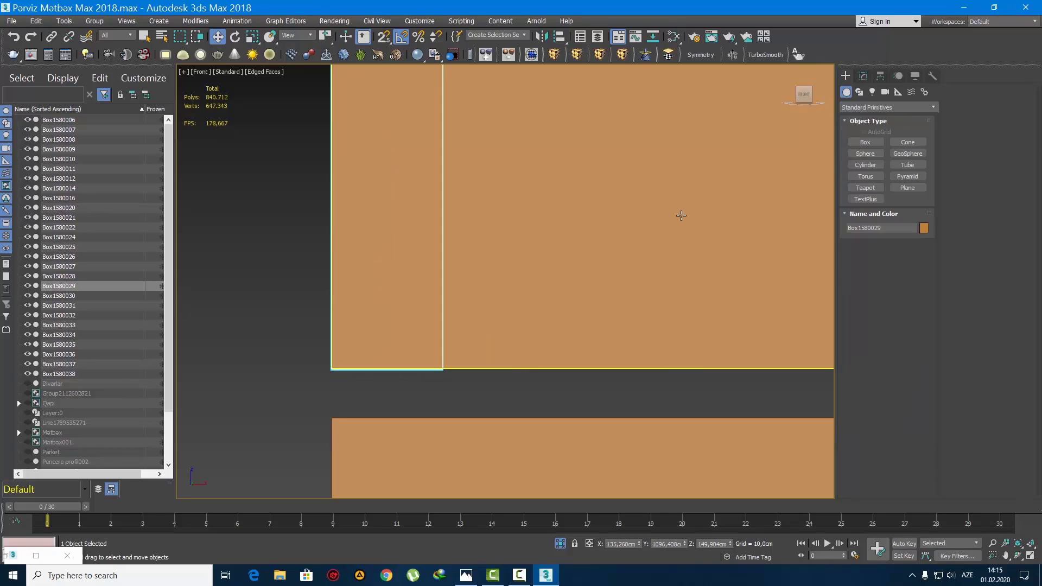
{"action": "left_click", "coordinate": [681, 216]}
{"action": "middle_click_drag", "start_coordinate": [681, 216], "coordinate": [379, 300]}
{"action": "scroll", "coordinate": [380, 300], "scroll_direction": "down", "scroll_amount": 10}
{"action": "scroll", "coordinate": [454, 278], "scroll_direction": "down", "scroll_amount": 5}
{"action": "key", "text": "1"}
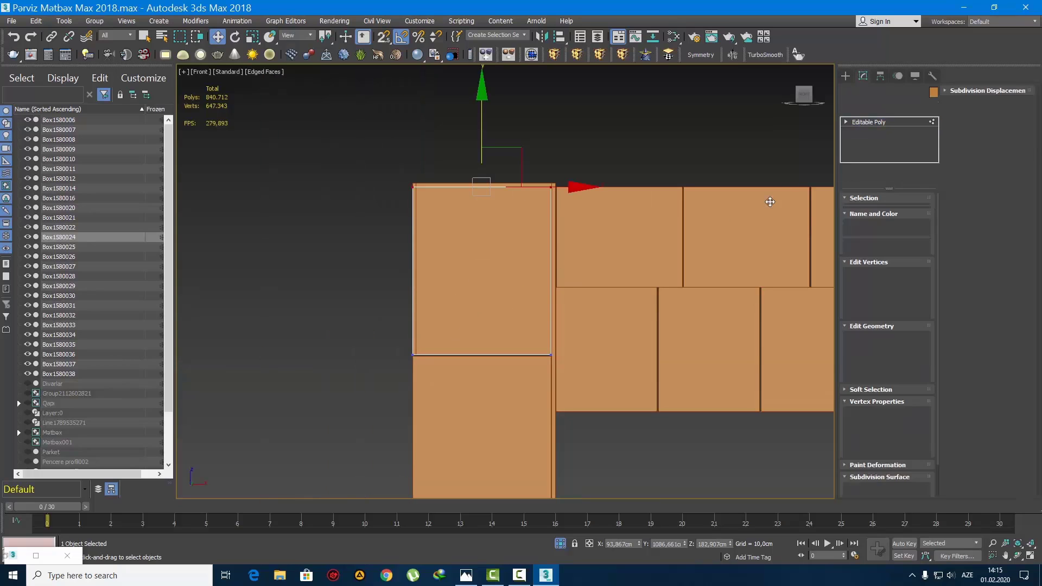
{"action": "left_click_drag", "start_coordinate": [452, 398], "coordinate": [457, 435]}
{"action": "scroll", "coordinate": [445, 275], "scroll_direction": "up", "scroll_amount": 9}
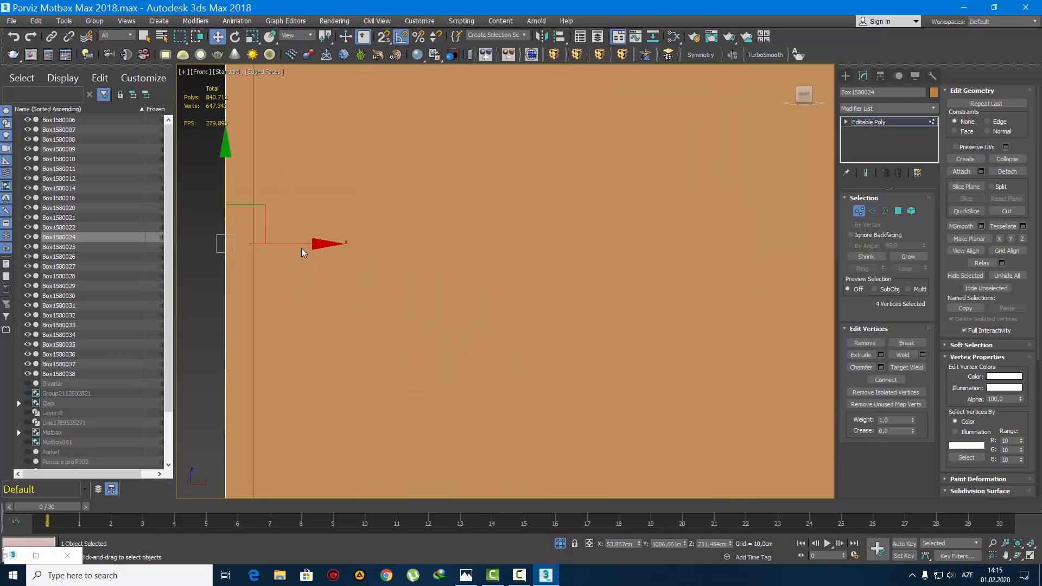
{"action": "left_click_drag", "start_coordinate": [301, 248], "coordinate": [332, 255]}
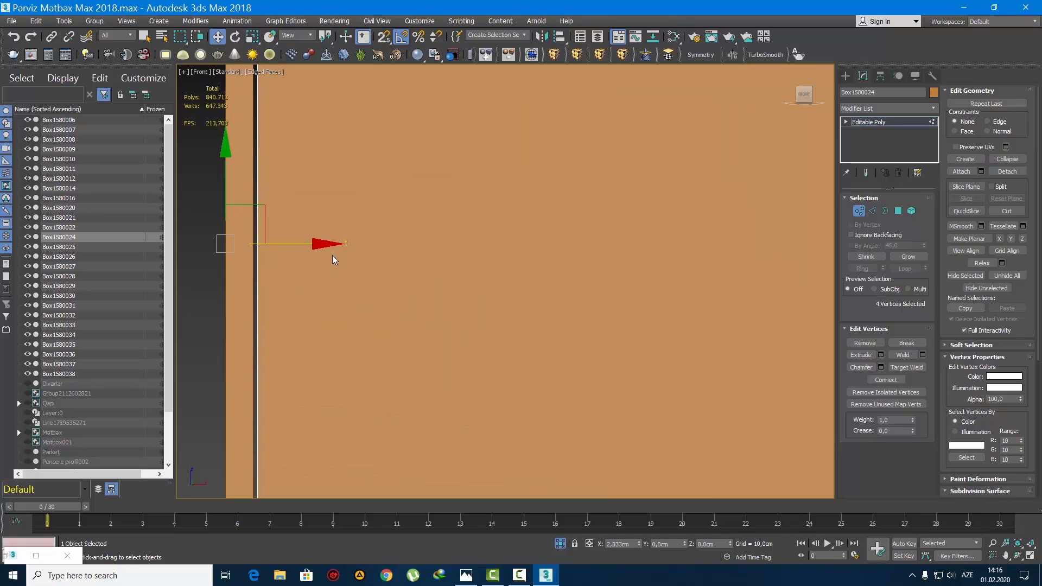
{"action": "scroll", "coordinate": [452, 282], "scroll_direction": "down", "scroll_amount": 3}
{"action": "middle_click_drag", "start_coordinate": [451, 282], "coordinate": [463, 301]}
{"action": "scroll", "coordinate": [463, 302], "scroll_direction": "down", "scroll_amount": 3}
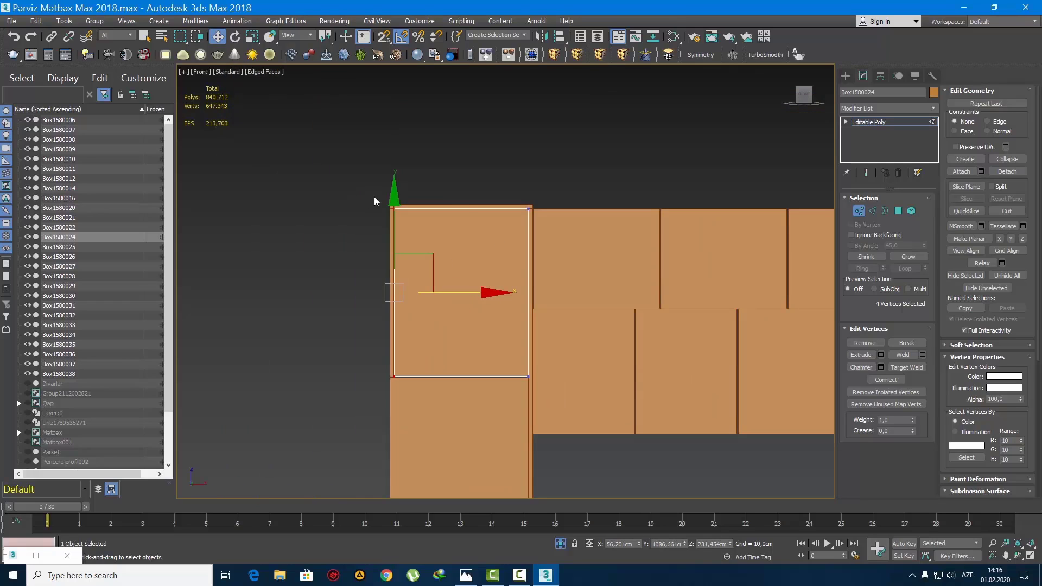
{"action": "scroll", "coordinate": [480, 198], "scroll_direction": "up", "scroll_amount": 7}
{"action": "middle_click_drag", "start_coordinate": [408, 227], "coordinate": [413, 230]}
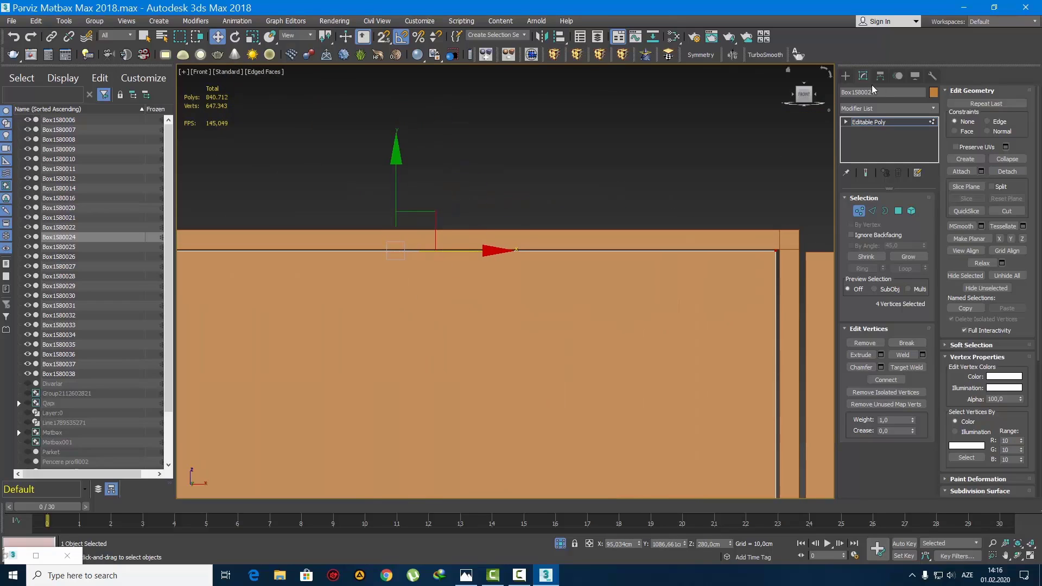
{"action": "left_click", "coordinate": [847, 77]}
Examine the cabinet rows from the front and in perspective, including the panel at the far end of the upper row
{"action": "middle_click_drag", "start_coordinate": [735, 319], "coordinate": [358, 240]}
{"action": "scroll", "coordinate": [358, 239], "scroll_direction": "down", "scroll_amount": 5}
{"action": "scroll", "coordinate": [465, 302], "scroll_direction": "down", "scroll_amount": 5}
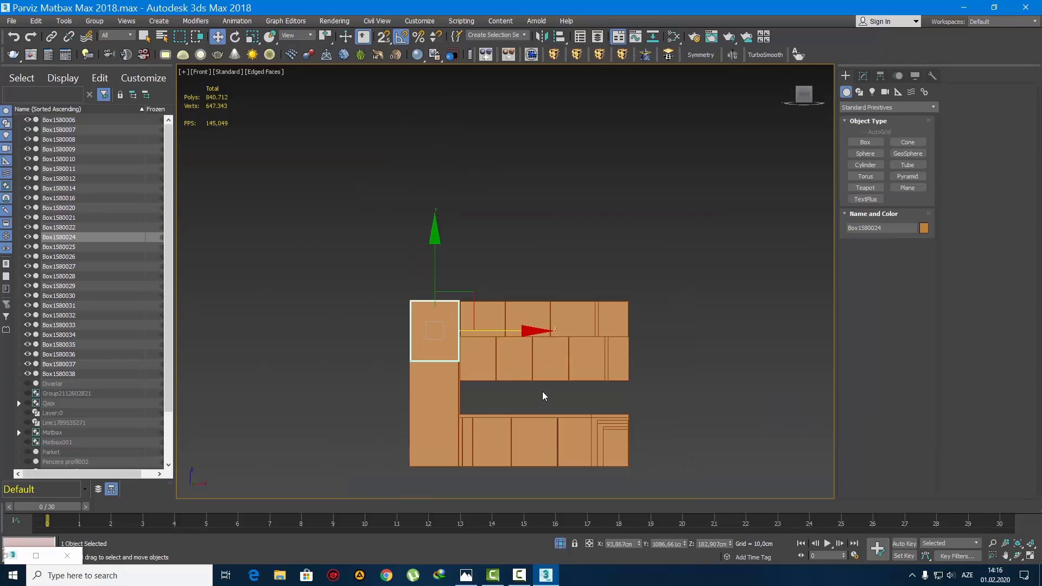
{"action": "middle_click_drag", "start_coordinate": [543, 392], "coordinate": [513, 367]}
{"action": "scroll", "coordinate": [514, 367], "scroll_direction": "up", "scroll_amount": 4}
{"action": "key", "text": "p"}
{"action": "middle_click_drag", "start_coordinate": [517, 288], "coordinate": [631, 278], "text": "alt"}
{"action": "scroll", "coordinate": [582, 214], "scroll_direction": "up", "scroll_amount": 6}
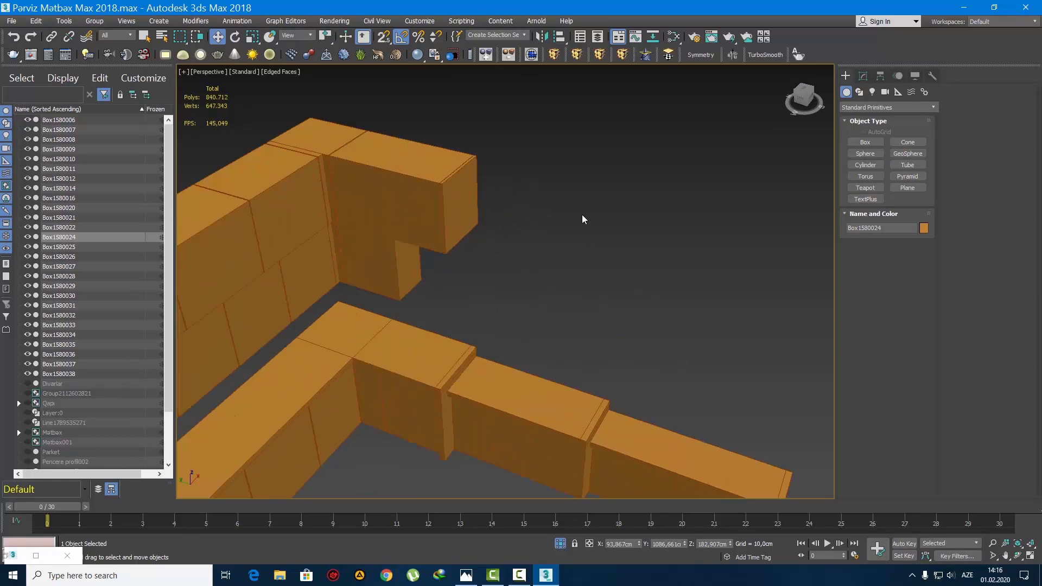
{"action": "left_click", "coordinate": [582, 214]}
{"action": "left_click", "coordinate": [468, 192]}
{"action": "middle_click_drag", "start_coordinate": [462, 222], "coordinate": [587, 278]}
{"action": "scroll", "coordinate": [515, 282], "scroll_direction": "down", "scroll_amount": 5}
In the top view, move the front vertices of the tall cabinet's panel surround slightly forward
{"action": "key", "text": "t"}
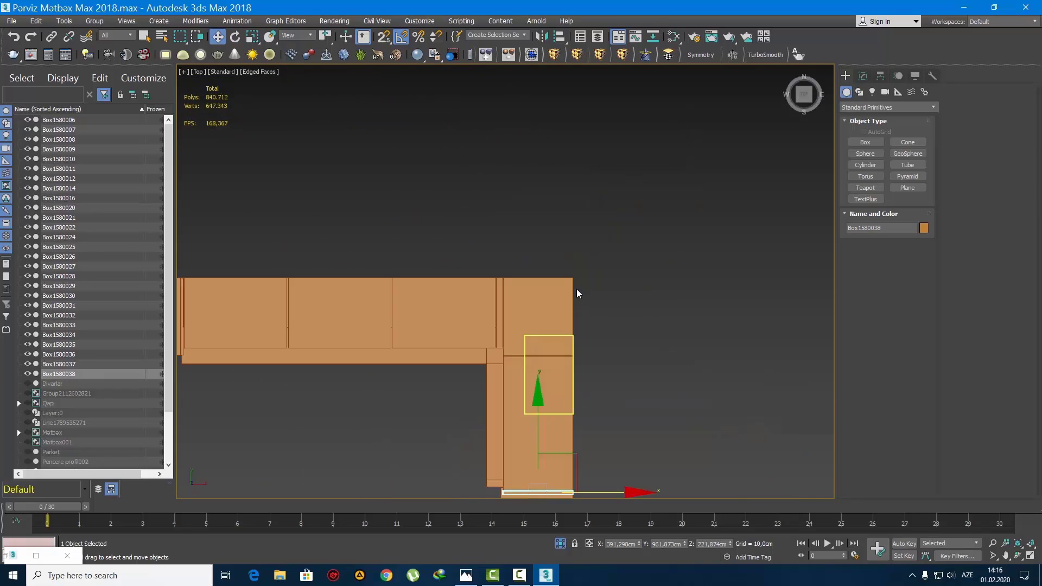
{"action": "middle_click_drag", "start_coordinate": [412, 313], "coordinate": [773, 299]}
{"action": "left_click", "coordinate": [434, 314]}
{"action": "key", "text": "1"}
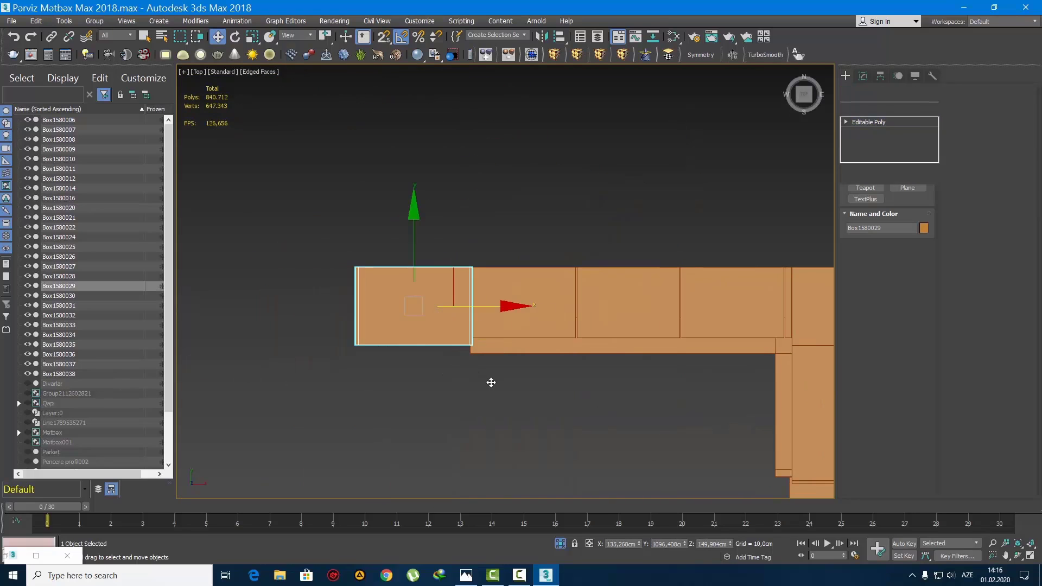
{"action": "left_click_drag", "start_coordinate": [512, 373], "coordinate": [328, 338]}
{"action": "scroll", "coordinate": [421, 304], "scroll_direction": "up", "scroll_amount": 3}
{"action": "left_click_drag", "start_coordinate": [435, 294], "coordinate": [436, 299]}
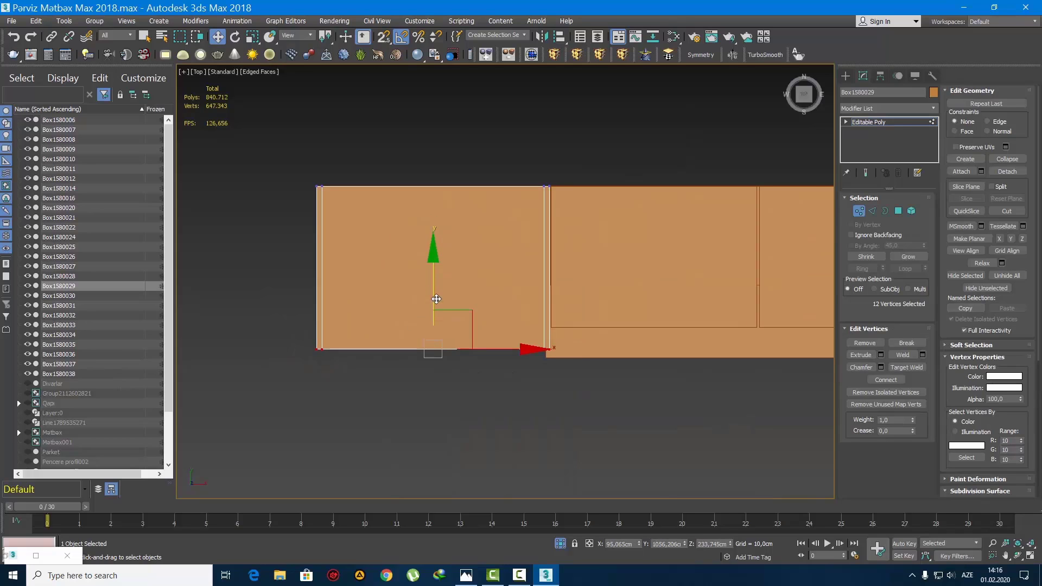
{"action": "left_click", "coordinate": [846, 77]}
{"action": "key", "text": "q"}
{"action": "middle_click_drag", "start_coordinate": [698, 227], "coordinate": [435, 330]}
{"action": "scroll", "coordinate": [435, 330], "scroll_direction": "down", "scroll_amount": 4}
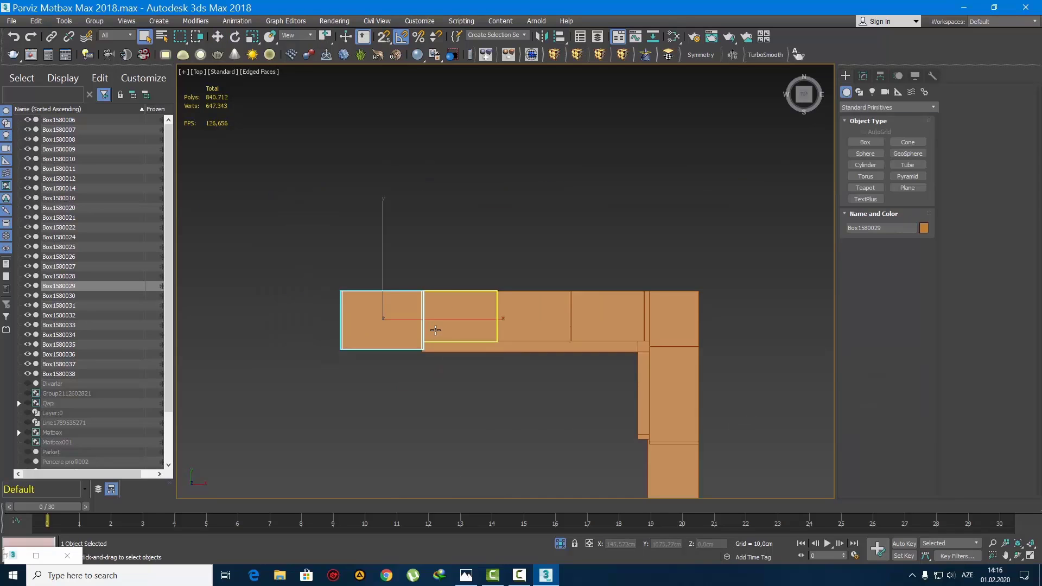
{"action": "key", "text": "p"}
{"action": "key", "text": "z"}
{"action": "middle_click_drag", "start_coordinate": [491, 302], "coordinate": [326, 293], "text": "alt"}
{"action": "scroll", "coordinate": [513, 299], "scroll_direction": "down", "scroll_amount": 5}
{"action": "middle_click_drag", "start_coordinate": [326, 293], "coordinate": [369, 266], "text": "alt"}
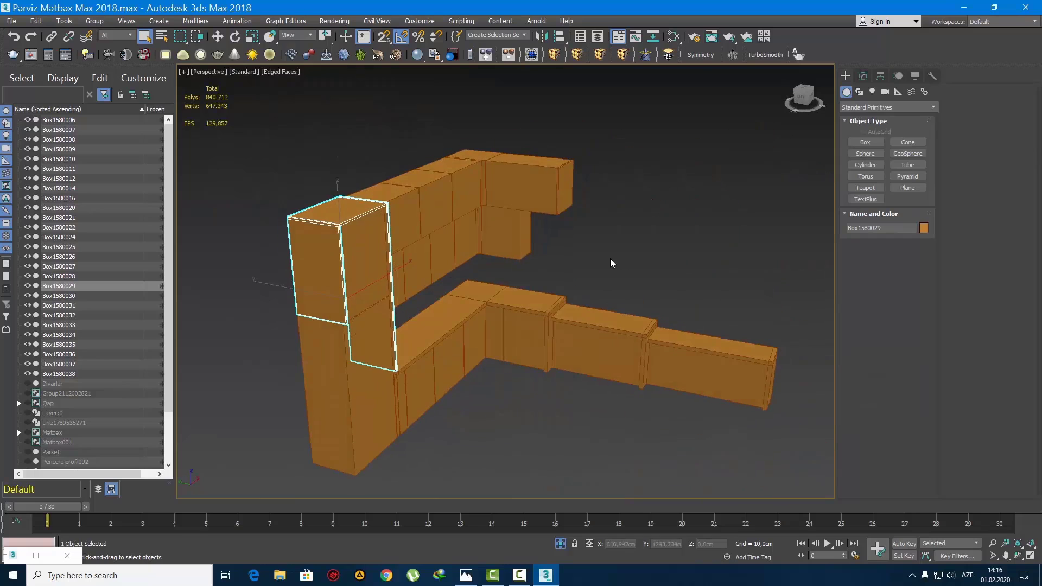
Extrude the top polygon of the end panel on the upper cabinet row by 2 cm
{"action": "left_click", "coordinate": [610, 258]}
{"action": "scroll", "coordinate": [557, 194], "scroll_direction": "up", "scroll_amount": 2}
{"action": "scroll", "coordinate": [556, 195], "scroll_direction": "up", "scroll_amount": 3}
{"action": "left_click", "coordinate": [570, 178]}
{"action": "scroll", "coordinate": [574, 179], "scroll_direction": "up", "scroll_amount": 4}
{"action": "middle_click_drag", "start_coordinate": [577, 184], "coordinate": [570, 267], "text": "alt"}
{"action": "key", "text": "4"}
{"action": "left_click", "coordinate": [542, 218]}
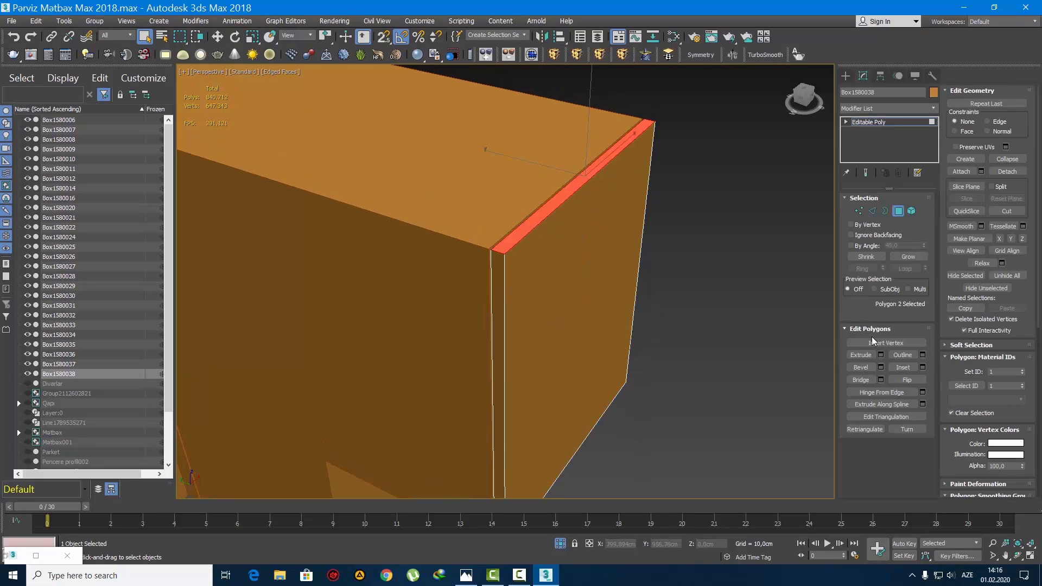
{"action": "left_click", "coordinate": [881, 356]}
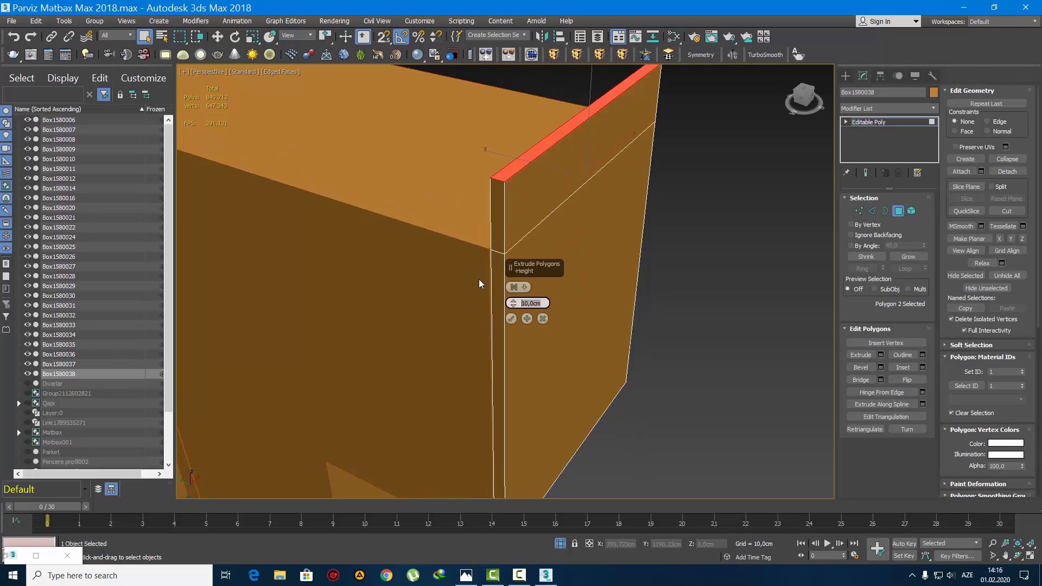
{"action": "type", "text": "2"}
{"action": "key", "text": "Return"}
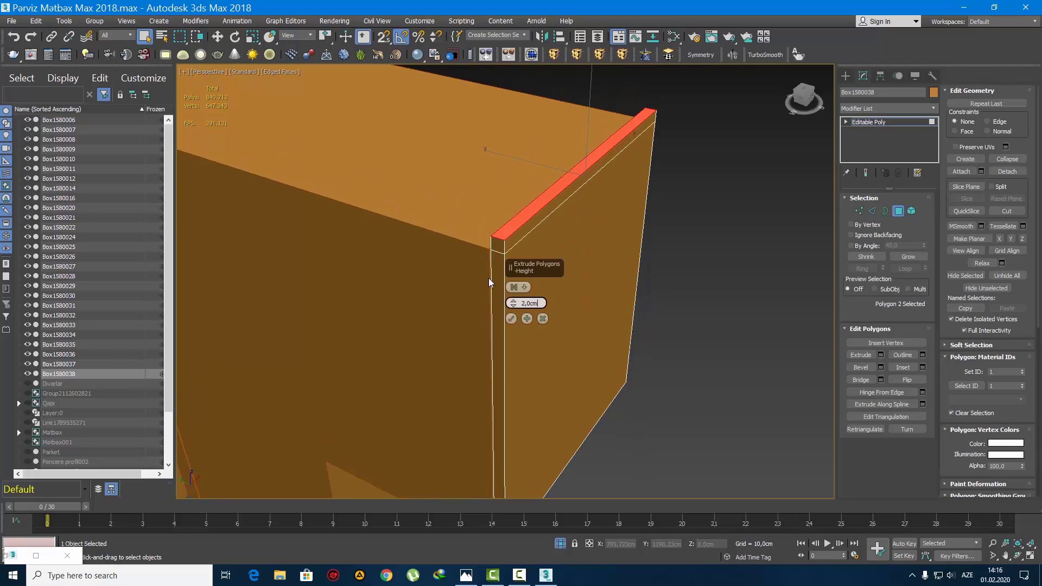
{"action": "left_click", "coordinate": [511, 319]}
Extrude the raised strip's inner side polygon 150 cm across the top of the upper cabinets
{"action": "middle_click_drag", "start_coordinate": [510, 314], "coordinate": [537, 264], "text": "alt"}
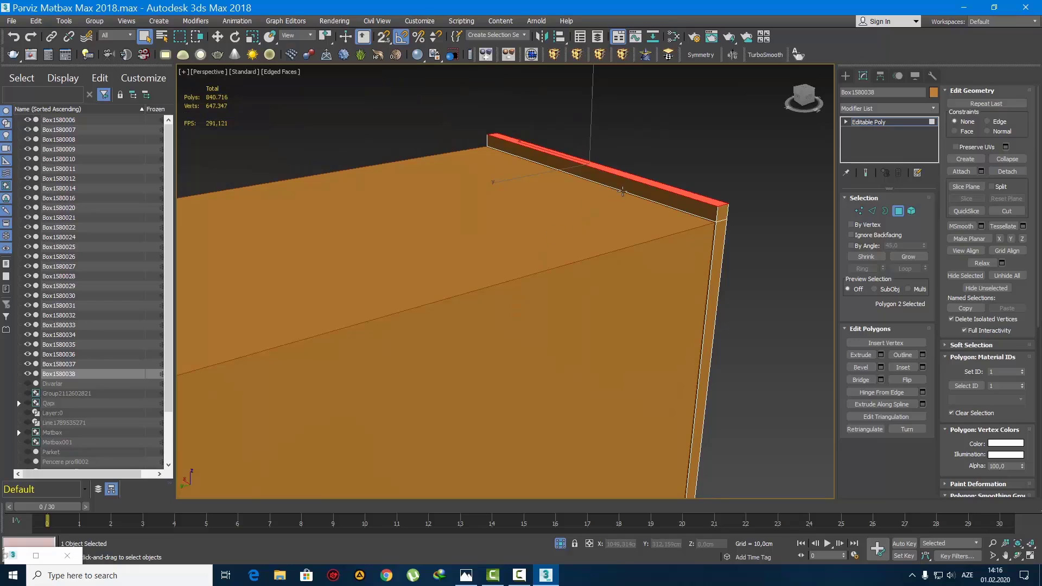
{"action": "left_click", "coordinate": [654, 196], "text": "ctrl"}
{"action": "left_click", "coordinate": [881, 355]}
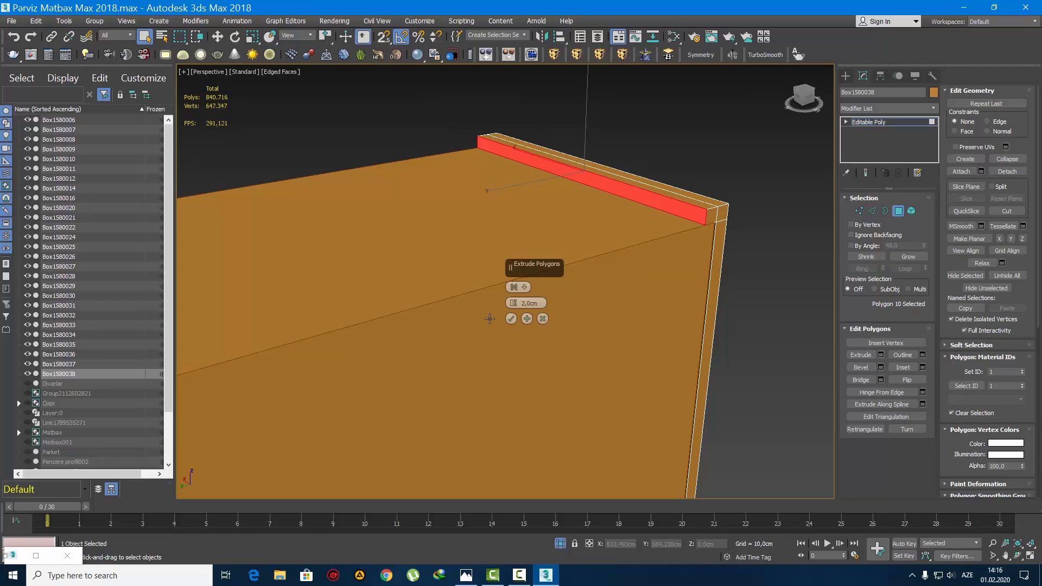
{"action": "type", "text": "150"}
{"action": "key", "text": "Return"}
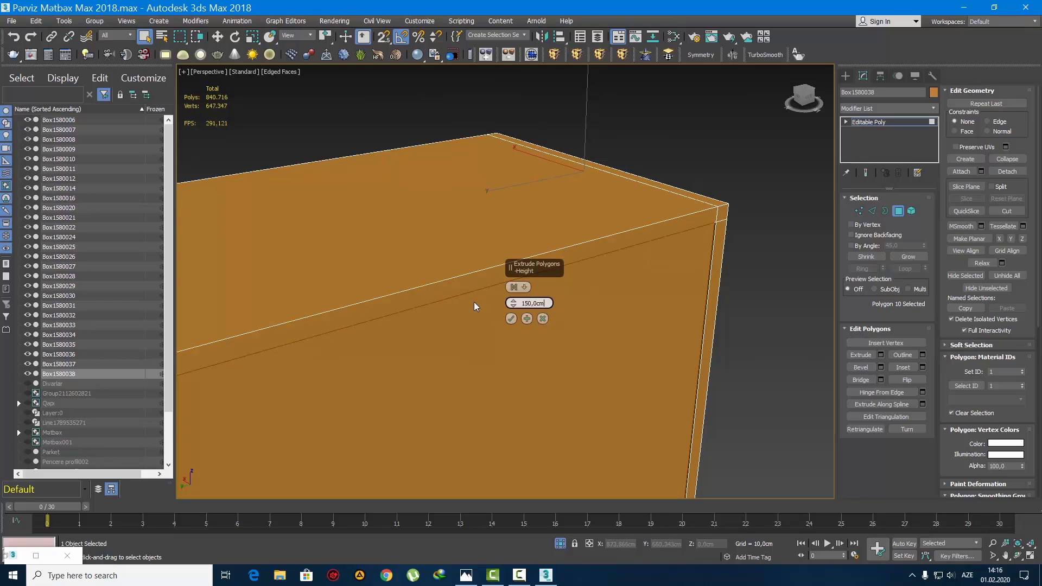
{"action": "left_click", "coordinate": [512, 319]}
In the top view, move the extruded top panel's end polygon to the rear edge of the corner cabinet
{"action": "middle_click_drag", "start_coordinate": [516, 311], "coordinate": [463, 304], "text": "alt"}
{"action": "key", "text": "t"}
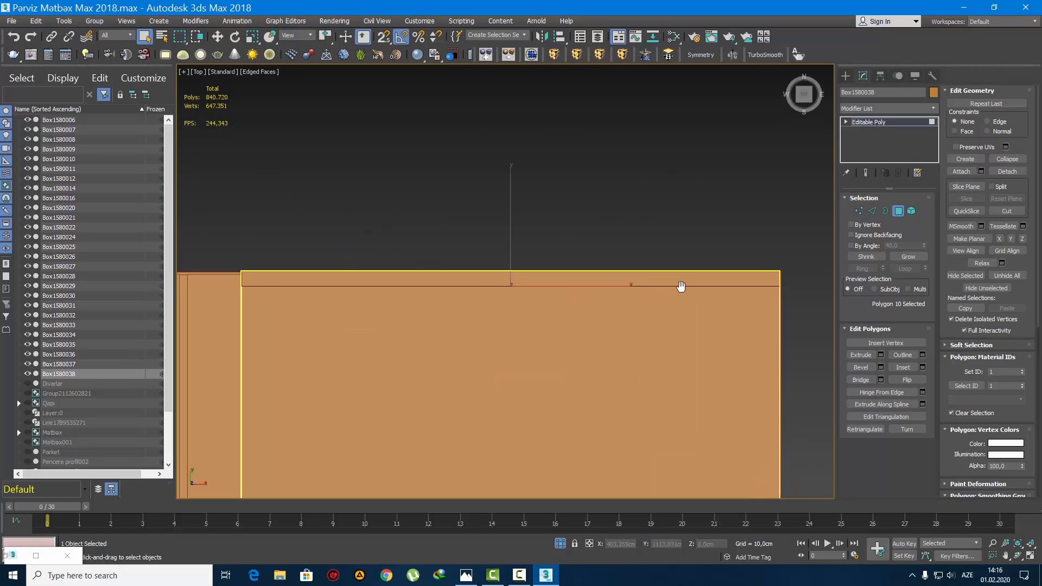
{"action": "key", "text": "w"}
{"action": "left_click_drag", "start_coordinate": [502, 244], "coordinate": [510, 232]}
{"action": "scroll", "coordinate": [480, 309], "scroll_direction": "down", "scroll_amount": 10}
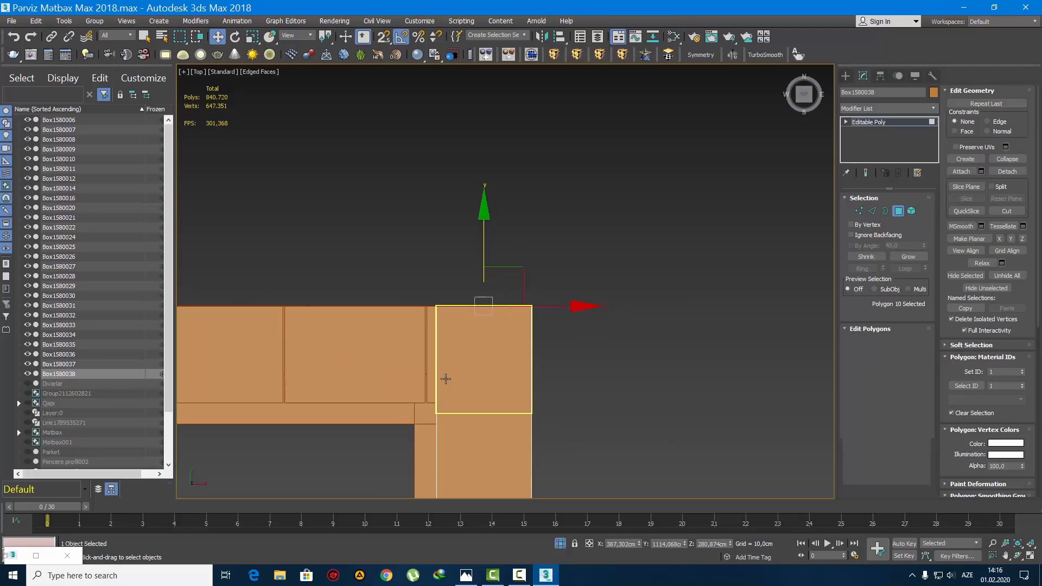
Connect the top panel's long edges with one segment and move the new vertices near the upper row's front edge at the corner
{"action": "key", "text": "2"}
{"action": "left_click", "coordinate": [922, 393]}
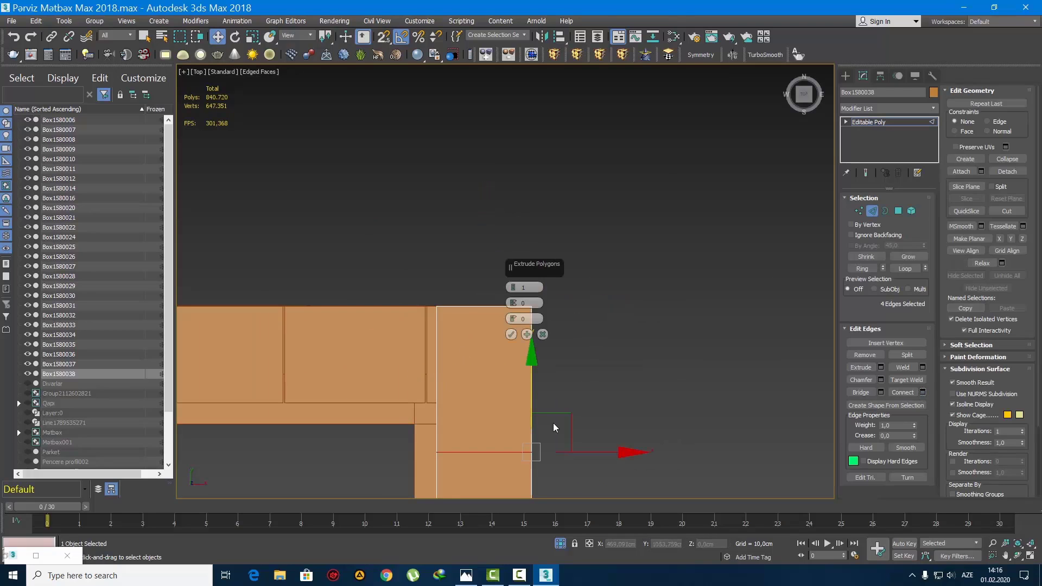
{"action": "left_click", "coordinate": [511, 335]}
{"action": "key", "text": "1"}
{"action": "left_click_drag", "start_coordinate": [400, 427], "coordinate": [629, 461]}
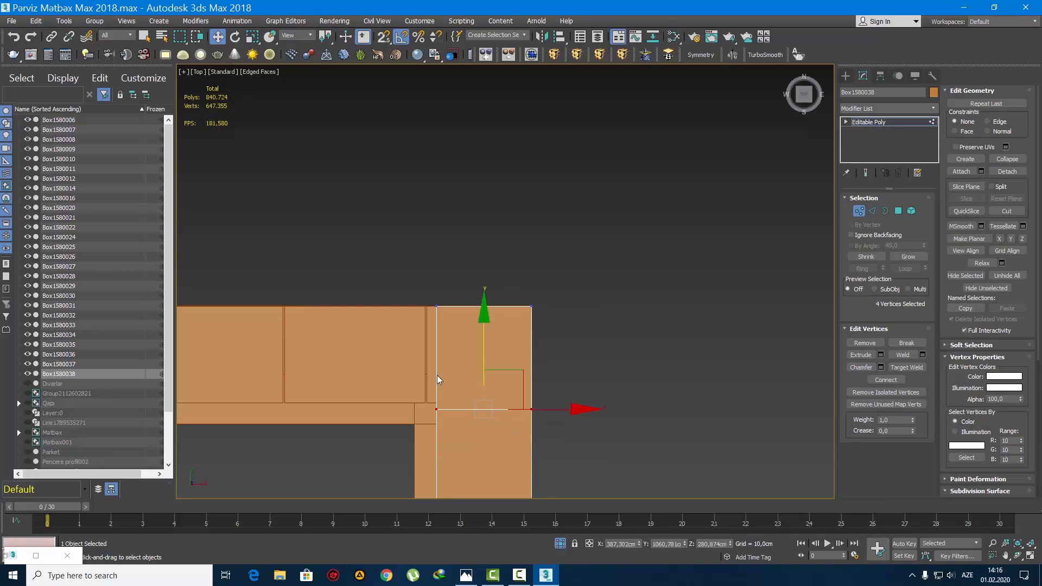
Extrude the top panel's inner side polygon at the corner 150 cm over the long upper cabinet row
{"action": "key", "text": "4"}
{"action": "left_click_drag", "start_coordinate": [401, 354], "coordinate": [478, 375]}
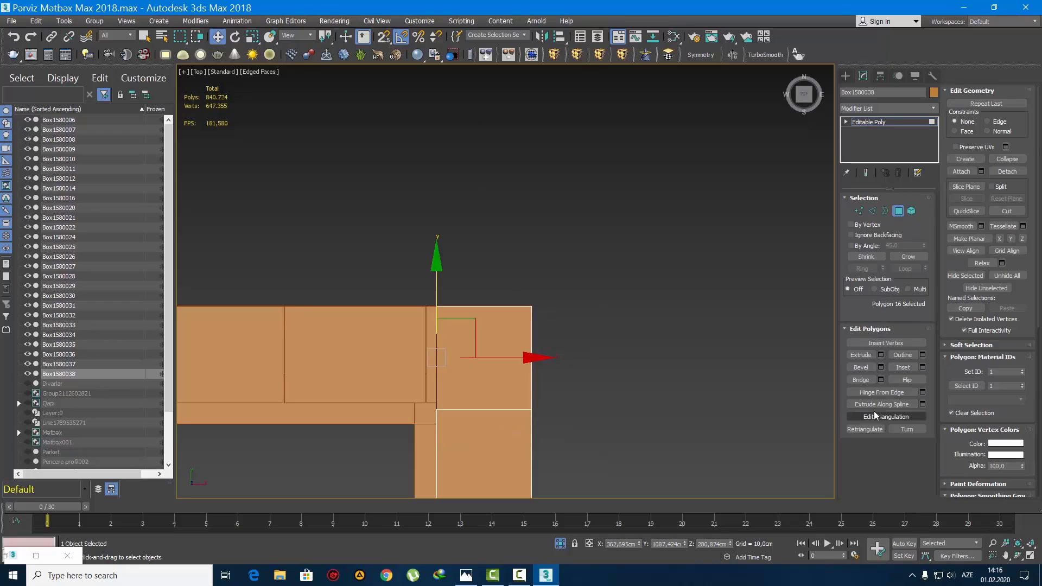
{"action": "left_click", "coordinate": [881, 355]}
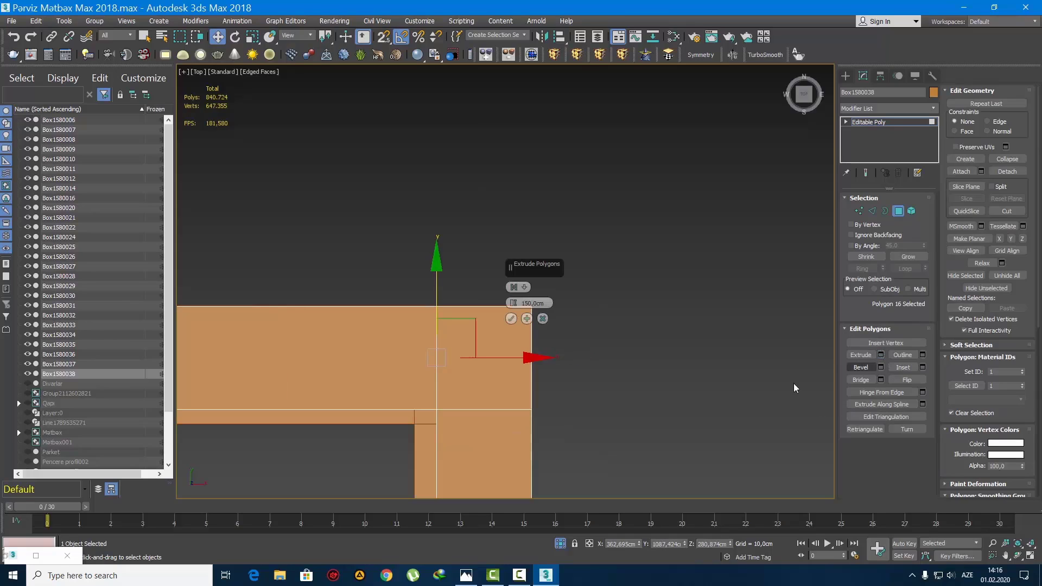
{"action": "left_click", "coordinate": [512, 320]}
Move the end polygon of the long top panel until it meets the tall cabinet's side panel
{"action": "scroll", "coordinate": [500, 319], "scroll_direction": "down", "scroll_amount": 3}
{"action": "scroll", "coordinate": [601, 283], "scroll_direction": "up", "scroll_amount": 3}
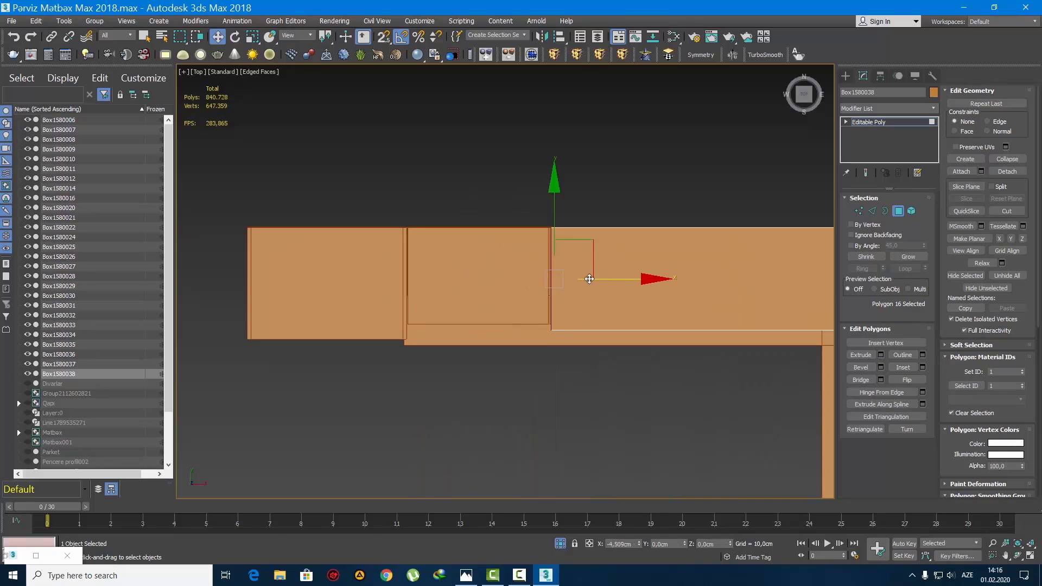
{"action": "left_click_drag", "start_coordinate": [590, 279], "coordinate": [417, 282]}
{"action": "scroll", "coordinate": [435, 279], "scroll_direction": "up", "scroll_amount": 8}
{"action": "scroll", "coordinate": [414, 285], "scroll_direction": "down", "scroll_amount": 6}
Move the front vertices of the upper row's end and top panels outward past the cabinet faces, to X about 359.4 cm
{"action": "key", "text": "p"}
{"action": "scroll", "coordinate": [456, 379], "scroll_direction": "down", "scroll_amount": 3}
{"action": "middle_click_drag", "start_coordinate": [456, 380], "coordinate": [621, 356], "text": "alt"}
{"action": "scroll", "coordinate": [521, 300], "scroll_direction": "down", "scroll_amount": 4}
{"action": "scroll", "coordinate": [540, 321], "scroll_direction": "up", "scroll_amount": 3}
{"action": "middle_click_drag", "start_coordinate": [539, 321], "coordinate": [483, 319], "text": "alt"}
{"action": "scroll", "coordinate": [530, 401], "scroll_direction": "down", "scroll_amount": 3}
{"action": "scroll", "coordinate": [652, 449], "scroll_direction": "down", "scroll_amount": 3}
{"action": "scroll", "coordinate": [411, 291], "scroll_direction": "down", "scroll_amount": 4}
{"action": "key", "text": "q"}
{"action": "scroll", "coordinate": [435, 284], "scroll_direction": "up", "scroll_amount": 4}
{"action": "key", "text": "1"}
{"action": "left_click_drag", "start_coordinate": [435, 200], "coordinate": [493, 382]}
{"action": "scroll", "coordinate": [487, 304], "scroll_direction": "up", "scroll_amount": 5}
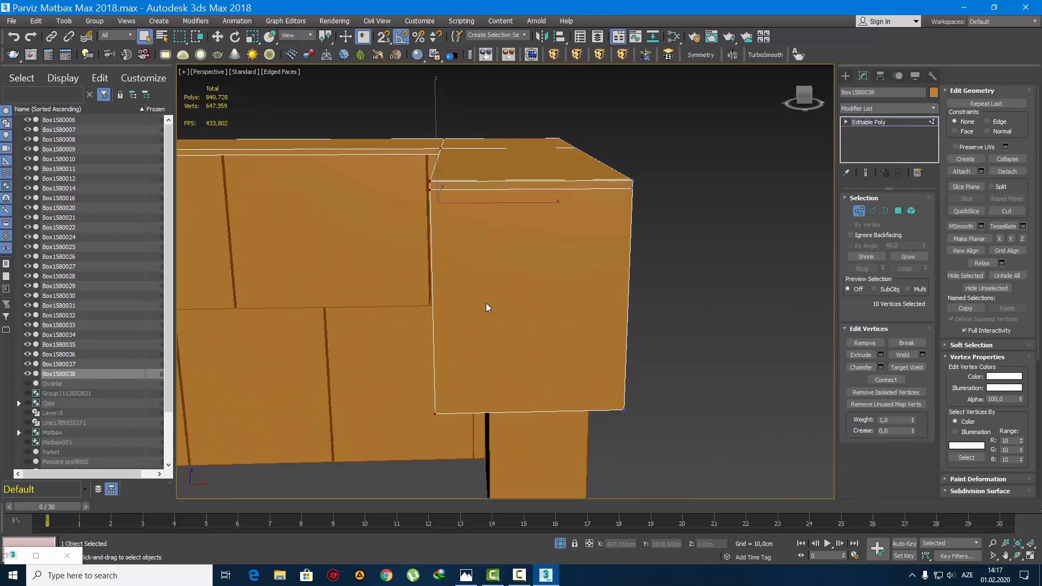
{"action": "key", "text": "s"}
{"action": "key", "text": "w"}
{"action": "middle_click_drag", "start_coordinate": [486, 307], "coordinate": [494, 262], "text": "alt"}
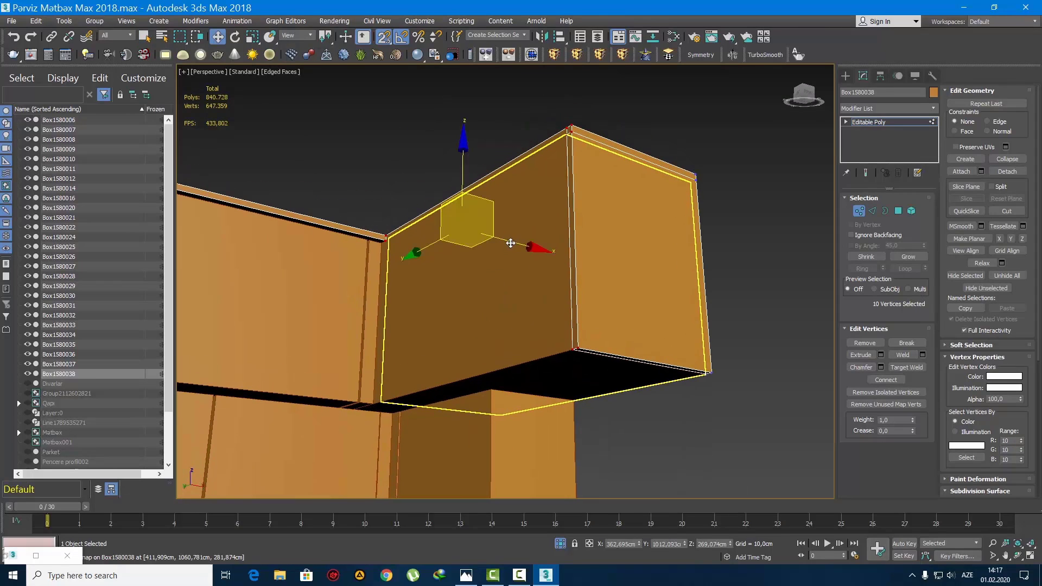
{"action": "left_click_drag", "start_coordinate": [511, 243], "coordinate": [502, 242]}
{"action": "key", "text": "ctrl+z"}
{"action": "key", "text": "s"}
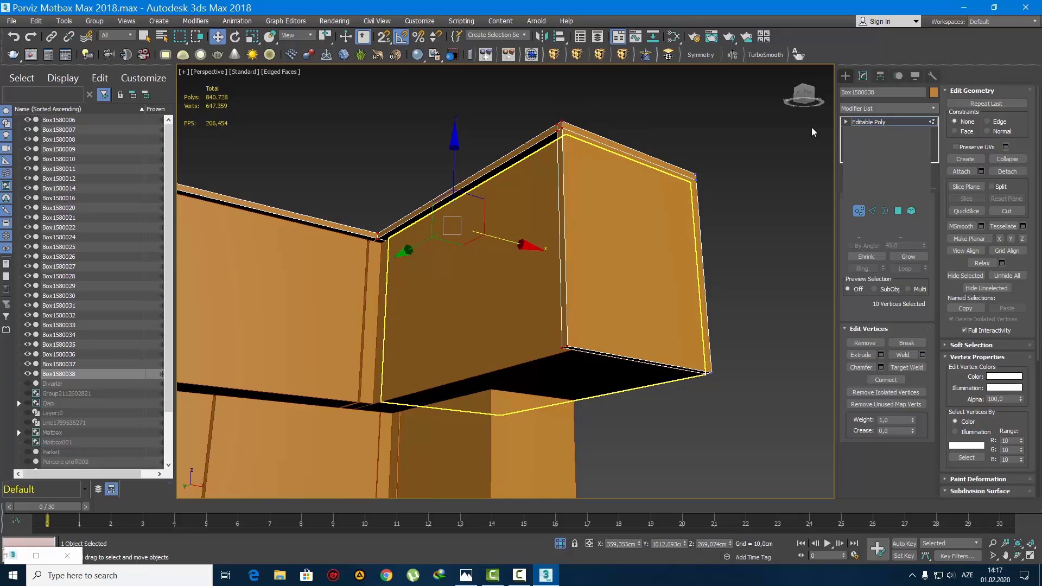
{"action": "left_click", "coordinate": [846, 76]}
{"action": "key", "text": "q"}
{"action": "scroll", "coordinate": [769, 182], "scroll_direction": "down", "scroll_amount": 6}
{"action": "middle_click_drag", "start_coordinate": [673, 200], "coordinate": [588, 303], "text": "alt"}
{"action": "left_click", "coordinate": [642, 275]}
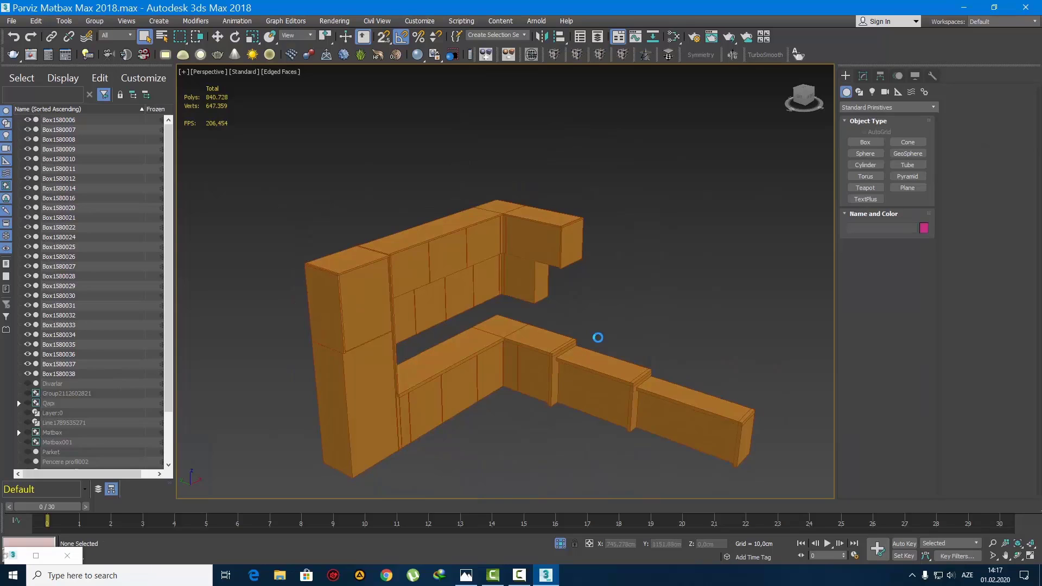
{"action": "middle_click_drag", "start_coordinate": [544, 315], "coordinate": [555, 218], "text": "alt"}
{"action": "scroll", "coordinate": [540, 305], "scroll_direction": "up", "scroll_amount": 5}
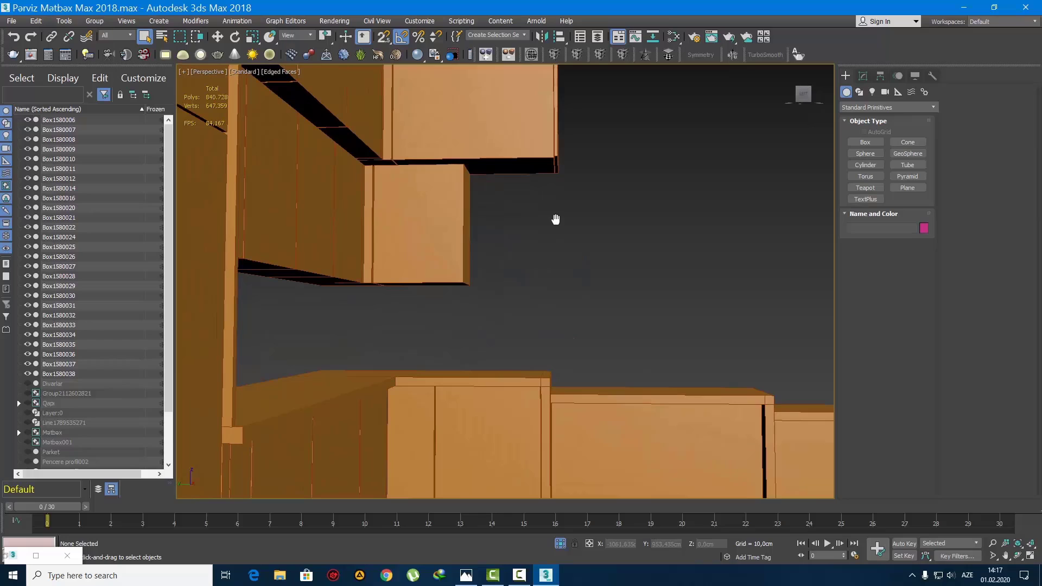
{"action": "left_click", "coordinate": [452, 234]}
{"action": "key", "text": "w"}
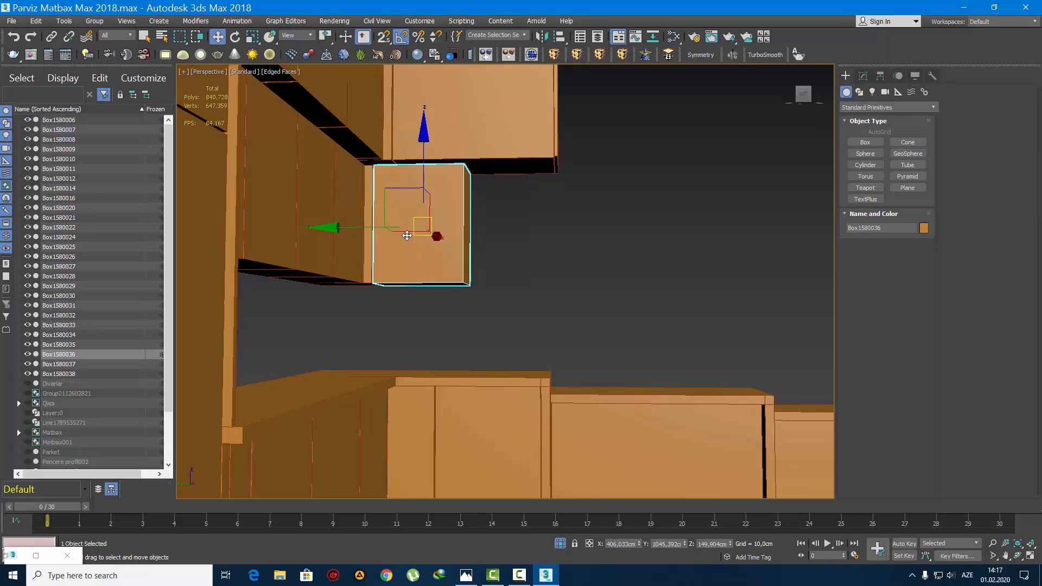
{"action": "left_click_drag", "start_coordinate": [428, 233], "coordinate": [541, 233], "text": "shift"}
{"action": "left_click", "coordinate": [520, 335]}
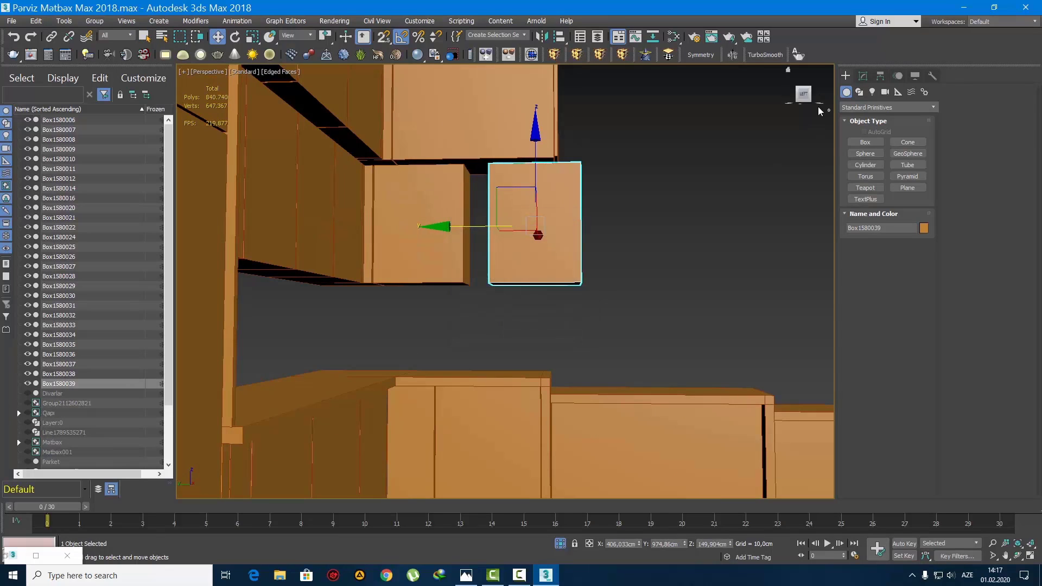
{"action": "left_click", "coordinate": [863, 76]}
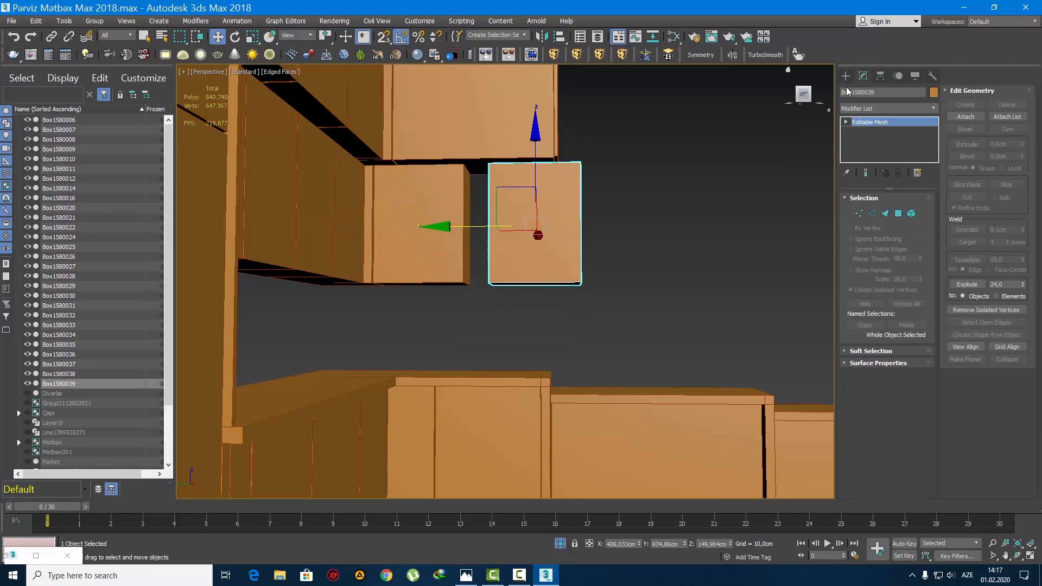
{"action": "left_click", "coordinate": [846, 76]}
{"action": "key", "text": "Delete"}
Copy the base cabinet beside the corner straight up above the countertop and raise the copy slightly
{"action": "left_click", "coordinate": [523, 438]}
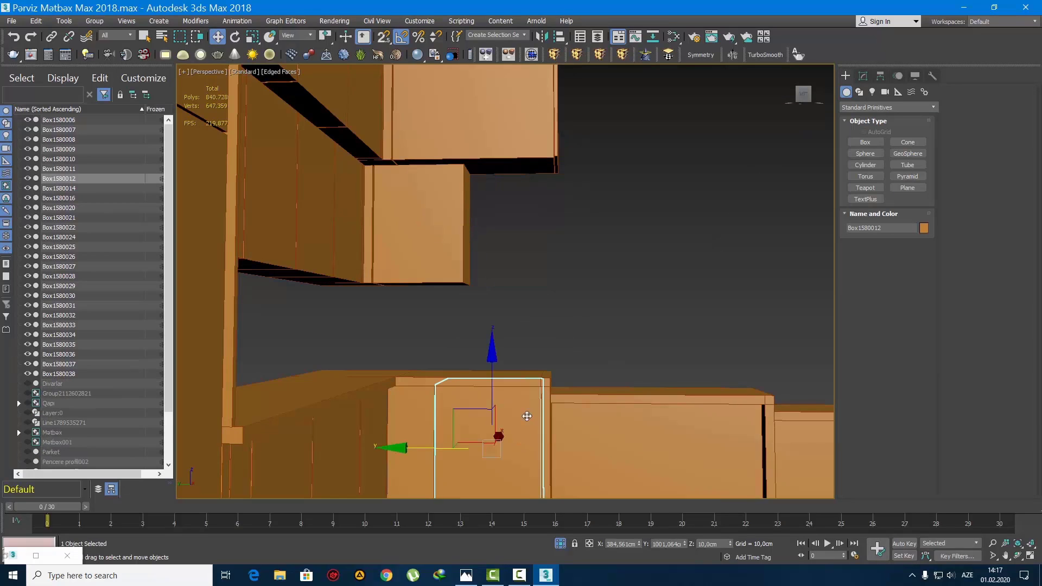
{"action": "middle_click_drag", "start_coordinate": [522, 439], "coordinate": [522, 271]}
{"action": "left_click_drag", "start_coordinate": [493, 281], "coordinate": [494, 282], "text": "shift"}
{"action": "left_click", "coordinate": [521, 333]}
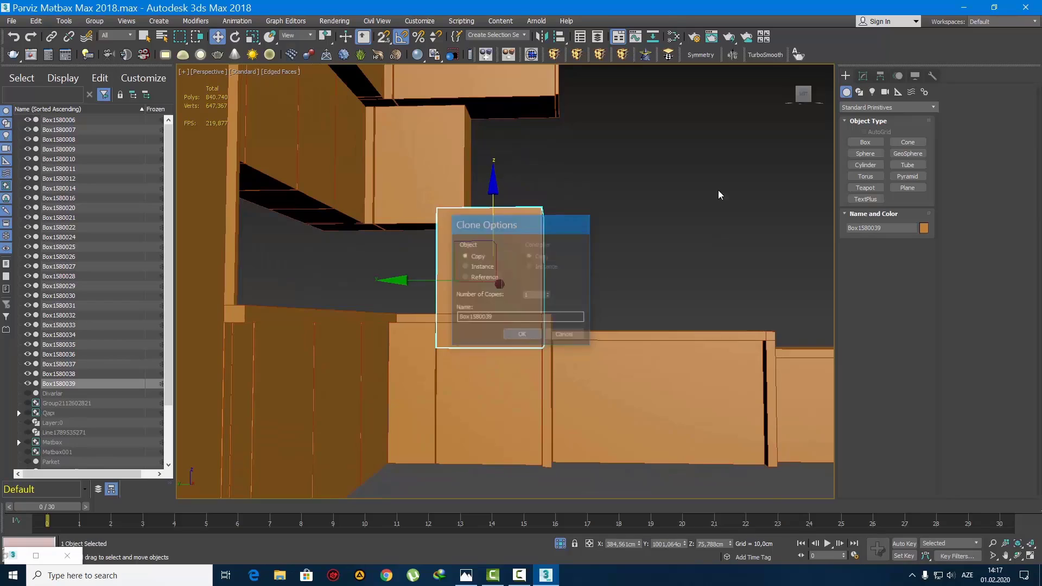
{"action": "left_click", "coordinate": [863, 77]}
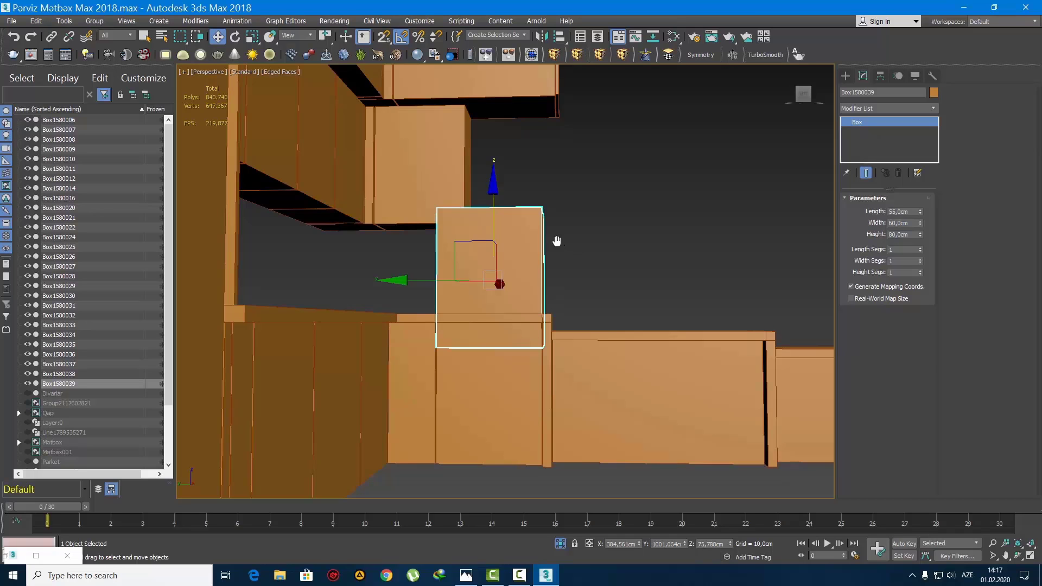
{"action": "middle_click_drag", "start_coordinate": [553, 240], "coordinate": [548, 265], "text": "alt"}
{"action": "scroll", "coordinate": [514, 276], "scroll_direction": "down", "scroll_amount": 5}
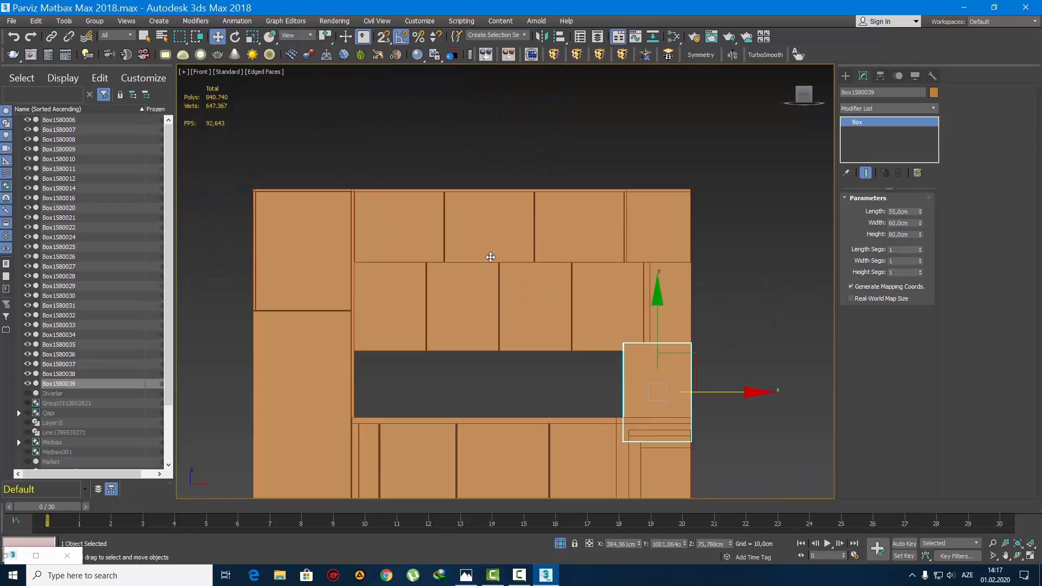
{"action": "scroll", "coordinate": [575, 331], "scroll_direction": "down", "scroll_amount": 4}
{"action": "key", "text": "z"}
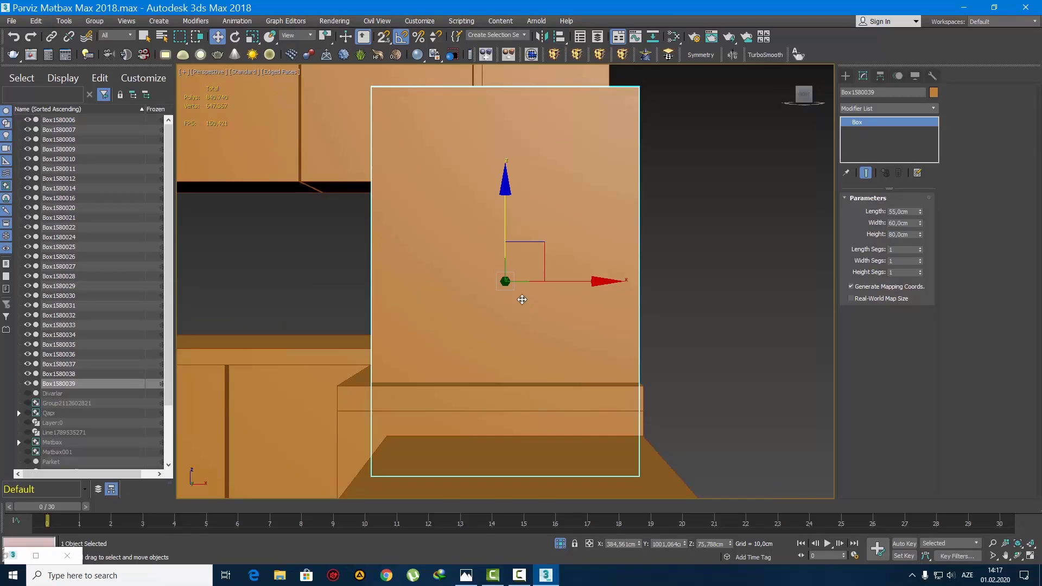
{"action": "middle_click_drag", "start_coordinate": [521, 298], "coordinate": [569, 294], "text": "alt"}
{"action": "scroll", "coordinate": [584, 328], "scroll_direction": "down", "scroll_amount": 5}
{"action": "middle_click_drag", "start_coordinate": [569, 293], "coordinate": [564, 250]}
{"action": "left_click_drag", "start_coordinate": [521, 185], "coordinate": [521, 167]}
Select the seven boxes of the lower wall-cabinet row, including the corner fillers and the end cabinet
{"action": "middle_click_drag", "start_coordinate": [463, 196], "coordinate": [536, 378]}
{"action": "left_click", "coordinate": [469, 300]}
{"action": "scroll", "coordinate": [471, 298], "scroll_direction": "up", "scroll_amount": 5}
{"action": "scroll", "coordinate": [482, 283], "scroll_direction": "down", "scroll_amount": 3}
{"action": "left_click", "coordinate": [537, 378], "text": "ctrl"}
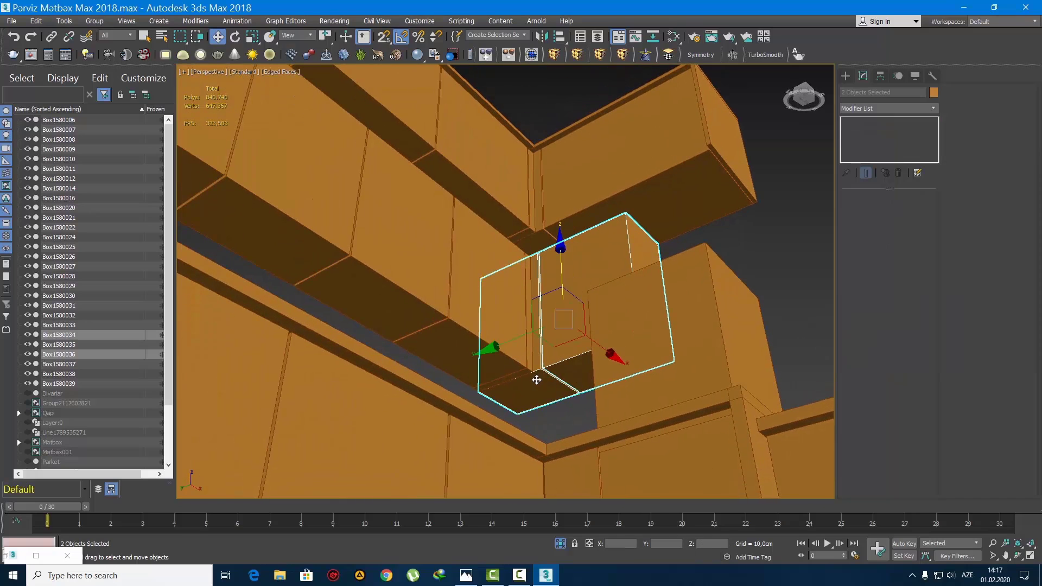
{"action": "left_click", "coordinate": [531, 353], "text": "ctrl"}
{"action": "left_click", "coordinate": [472, 299], "text": "ctrl"}
{"action": "left_click", "coordinate": [416, 260], "text": "ctrl"}
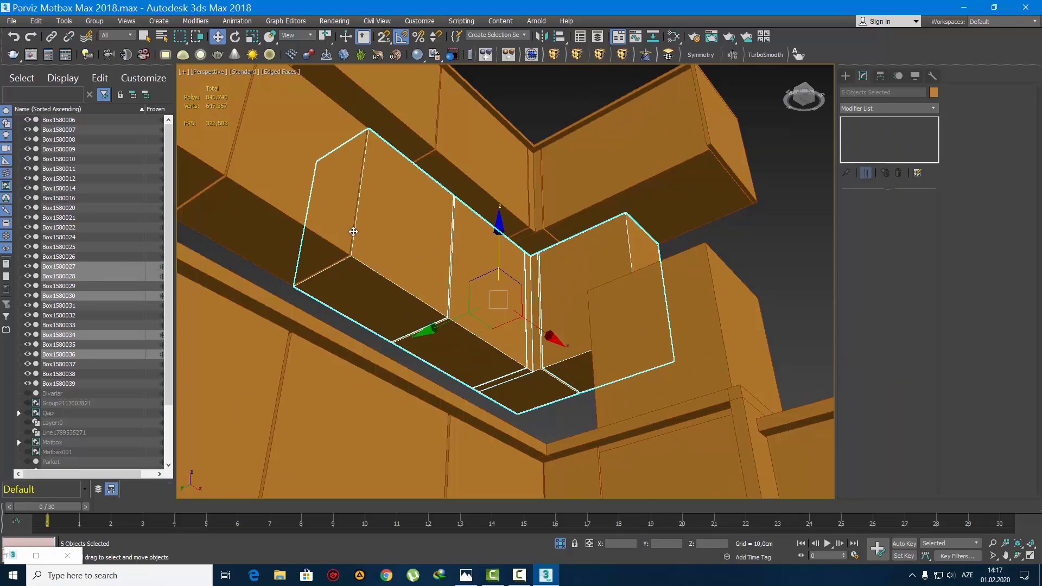
{"action": "left_click", "coordinate": [328, 222], "text": "ctrl"}
{"action": "middle_click_drag", "start_coordinate": [266, 183], "coordinate": [318, 251]}
{"action": "left_click", "coordinate": [310, 234], "text": "ctrl"}
{"action": "scroll", "coordinate": [367, 271], "scroll_direction": "down", "scroll_amount": 4}
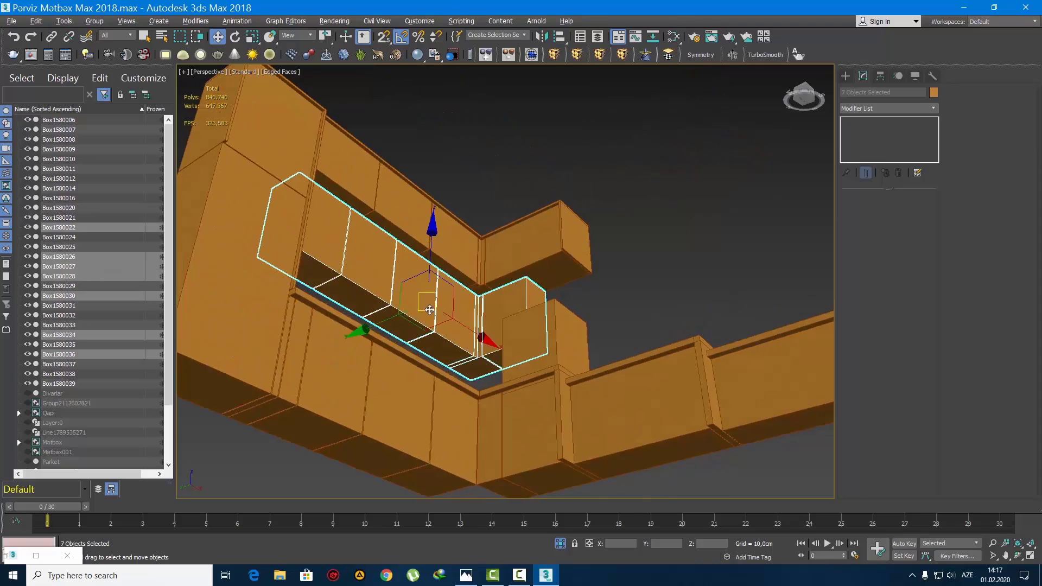
Apply one shared Edit Poly modifier to the selected row for vertex editing
{"action": "mouse_move", "coordinate": [430, 310]}
{"action": "middle_mouse_down", "text": "alt"}
{"action": "mouse_move", "coordinate": [425, 356]}
{"action": "mouse_move", "coordinate": [420, 317]}
{"action": "mouse_move", "coordinate": [448, 315]}
{"action": "middle_mouse_up", "text": "alt"}
{"action": "scroll", "coordinate": [551, 291], "scroll_direction": "up", "scroll_amount": 5}
{"action": "key", "text": "t"}
{"action": "key", "text": "F3"}
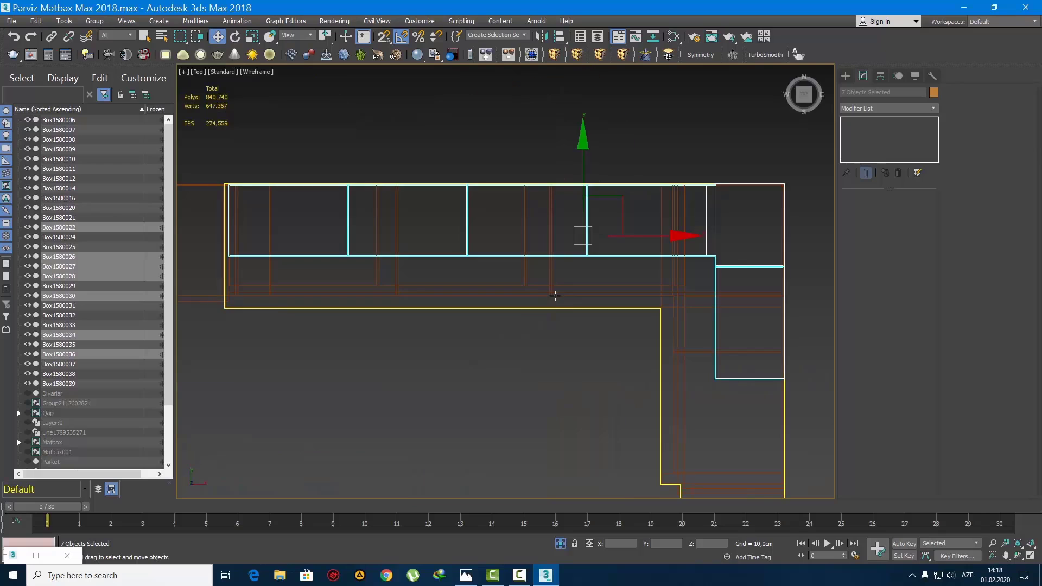
{"action": "mouse_move", "coordinate": [548, 295]}
{"action": "middle_mouse_down"}
{"action": "mouse_move", "coordinate": [493, 253]}
{"action": "mouse_move", "coordinate": [536, 311]}
{"action": "middle_mouse_up"}
{"action": "scroll", "coordinate": [495, 253], "scroll_direction": "down", "scroll_amount": 2}
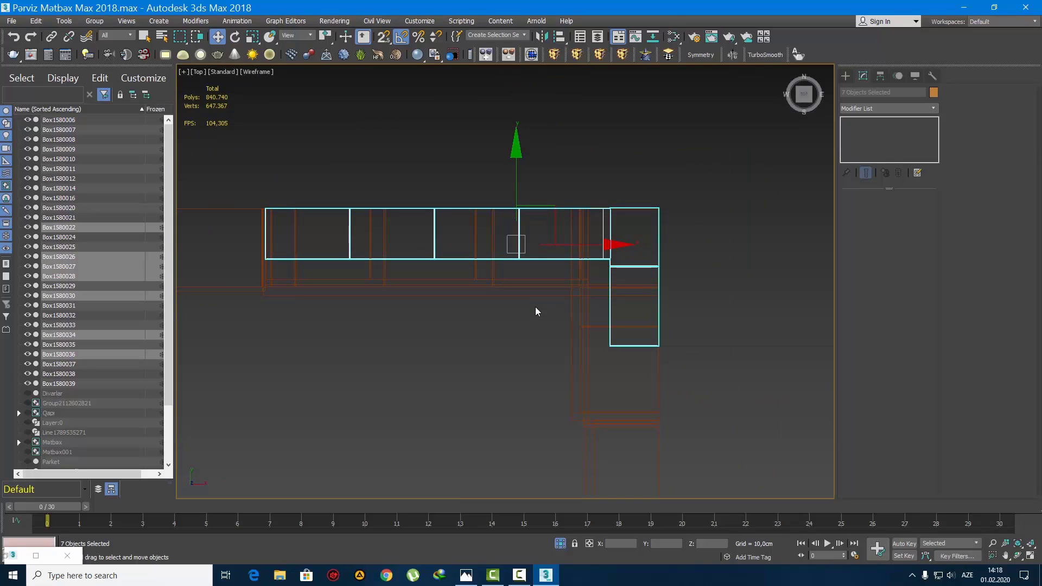
{"action": "left_click", "coordinate": [532, 55]}
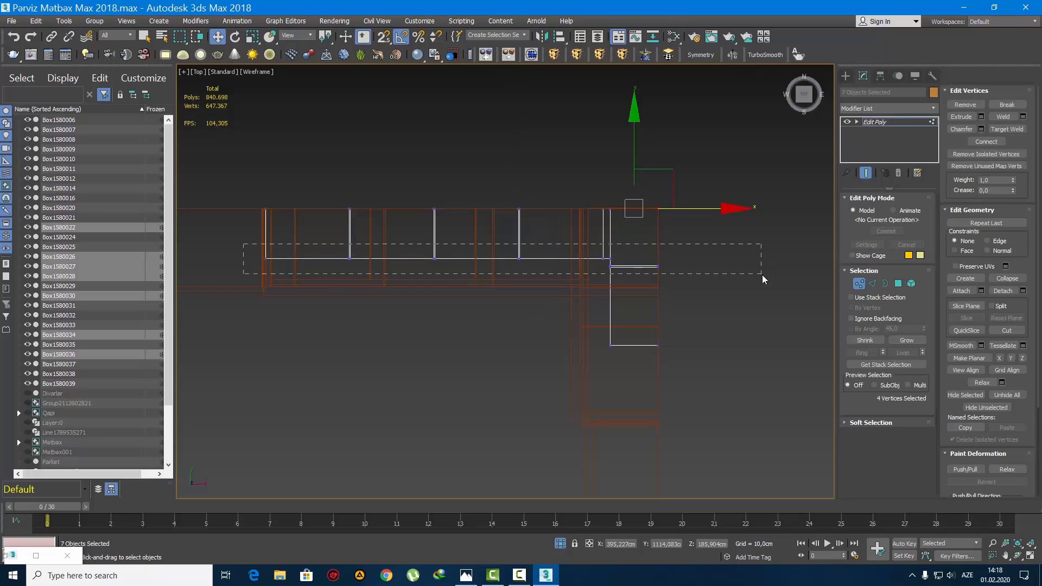
Move the long run's front vertices together with the end cabinet toward the back wall, making the lower wall row shallower
{"action": "left_click_drag", "start_coordinate": [772, 353], "coordinate": [771, 352]}
{"action": "scroll", "coordinate": [623, 315], "scroll_direction": "up", "scroll_amount": 3}
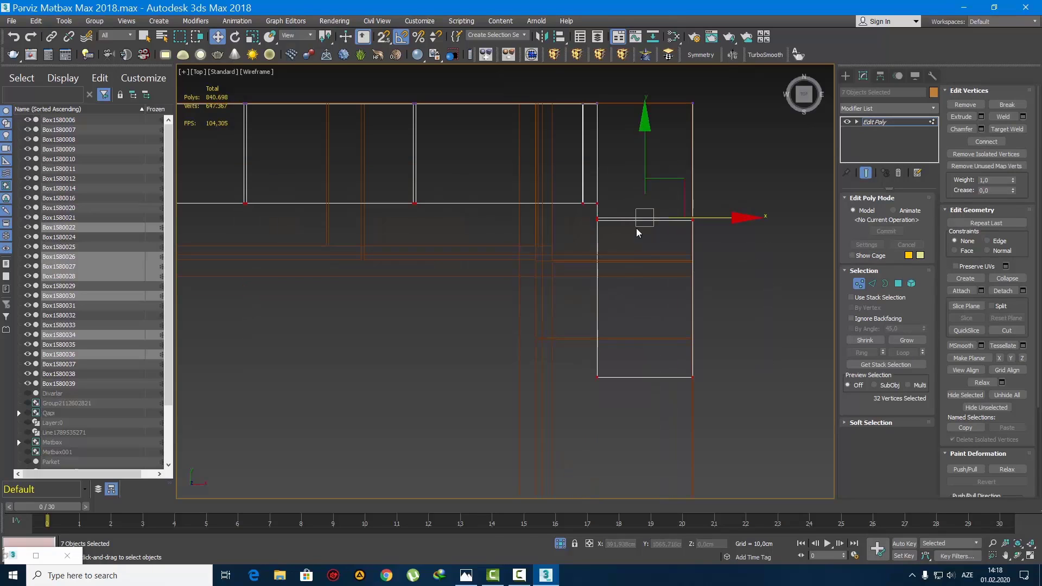
{"action": "left_click_drag", "start_coordinate": [644, 144], "coordinate": [663, 108]}
{"action": "middle_click_drag", "start_coordinate": [625, 183], "coordinate": [623, 202]}
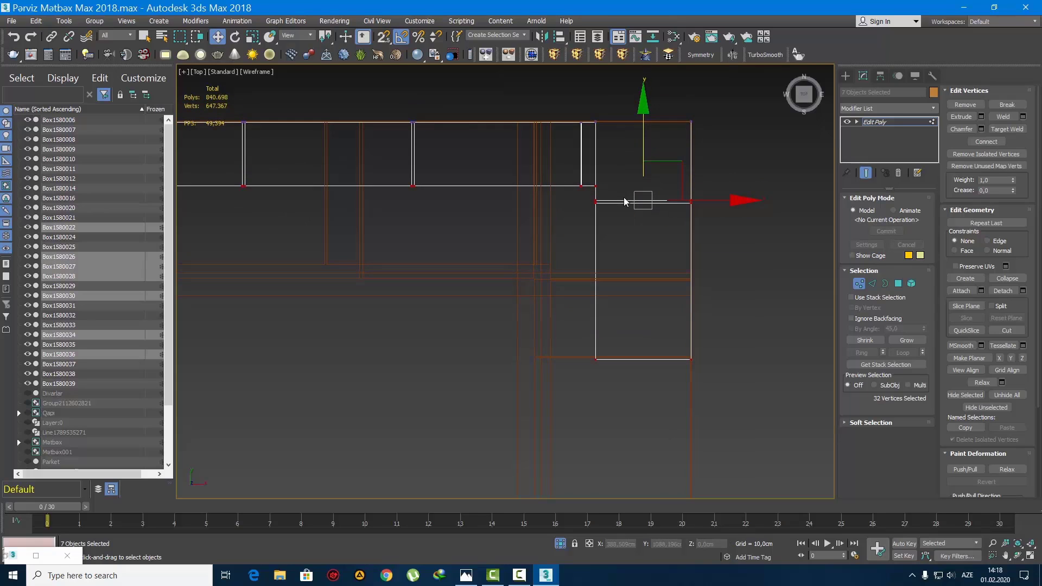
{"action": "left_click_drag", "start_coordinate": [644, 135], "coordinate": [646, 128]}
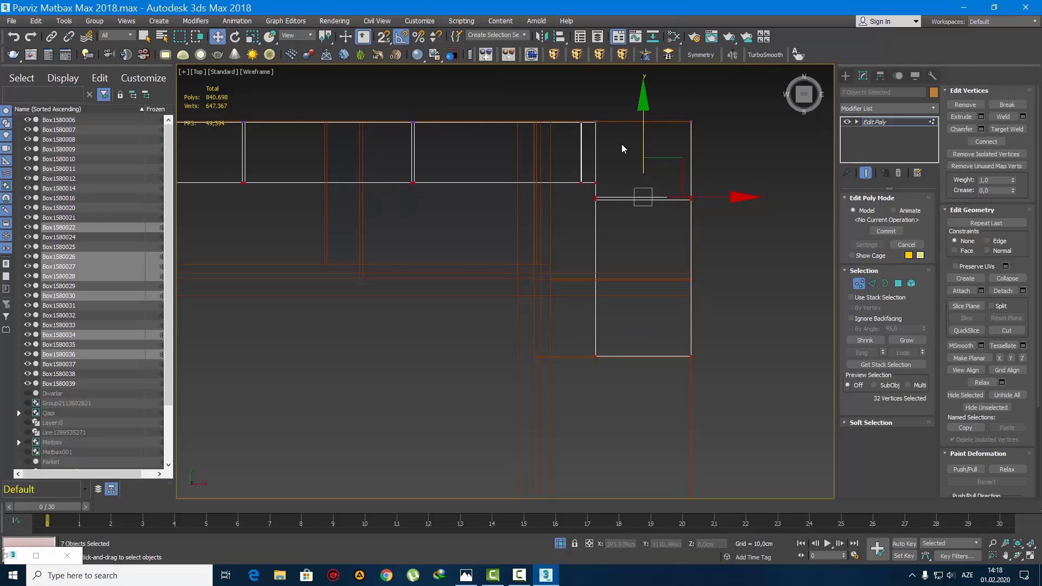
Move the room-side vertices of the corner and end cabinet toward the side wall and collapse the row's modifier stack
{"action": "left_click_drag", "start_coordinate": [590, 201], "coordinate": [617, 423]}
{"action": "left_click_drag", "start_coordinate": [680, 163], "coordinate": [709, 170]}
{"action": "right_click", "coordinate": [896, 123]}
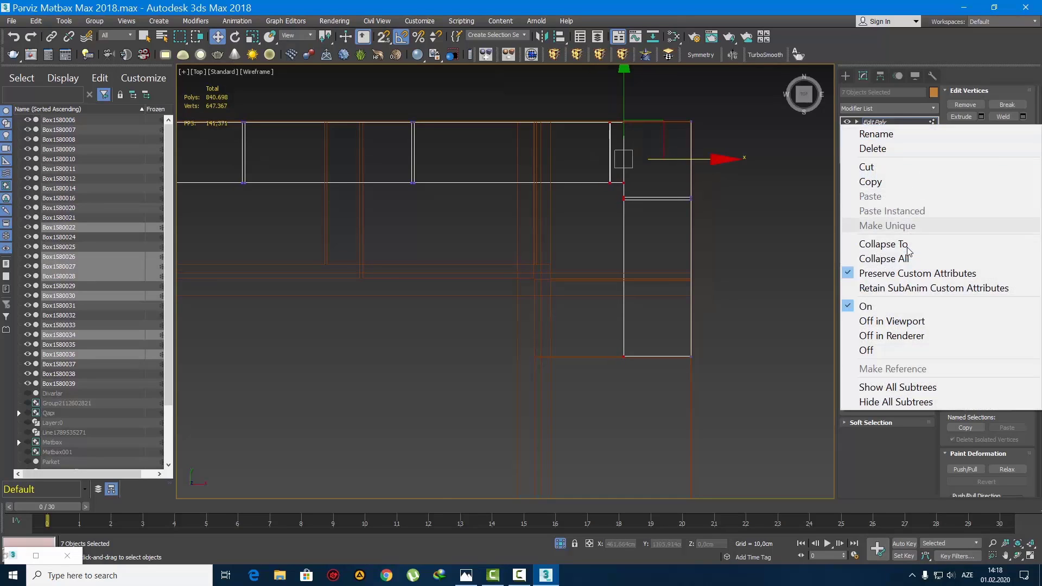
{"action": "left_click", "coordinate": [871, 256]}
{"action": "left_click", "coordinate": [845, 76]}
Delete the box copy standing on the countertop beside the corner
{"action": "mouse_move", "coordinate": [603, 282]}
{"action": "middle_mouse_down"}
{"action": "mouse_move", "coordinate": [591, 295]}
{"action": "mouse_move", "coordinate": [750, 270]}
{"action": "mouse_move", "coordinate": [686, 263]}
{"action": "mouse_move", "coordinate": [691, 240]}
{"action": "mouse_move", "coordinate": [628, 316]}
{"action": "mouse_move", "coordinate": [592, 286]}
{"action": "mouse_move", "coordinate": [608, 265]}
{"action": "mouse_move", "coordinate": [617, 275]}
{"action": "mouse_move", "coordinate": [586, 294]}
{"action": "middle_mouse_up"}
{"action": "scroll", "coordinate": [591, 295], "scroll_direction": "down", "scroll_amount": 5}
{"action": "key", "text": "p"}
{"action": "left_click", "coordinate": [754, 269]}
{"action": "scroll", "coordinate": [687, 248], "scroll_direction": "up", "scroll_amount": 3}
{"action": "key", "text": "F3"}
{"action": "left_click", "coordinate": [605, 289]}
{"action": "scroll", "coordinate": [586, 293], "scroll_direction": "down", "scroll_amount": 4}
{"action": "scroll", "coordinate": [640, 285], "scroll_direction": "up", "scroll_amount": 5}
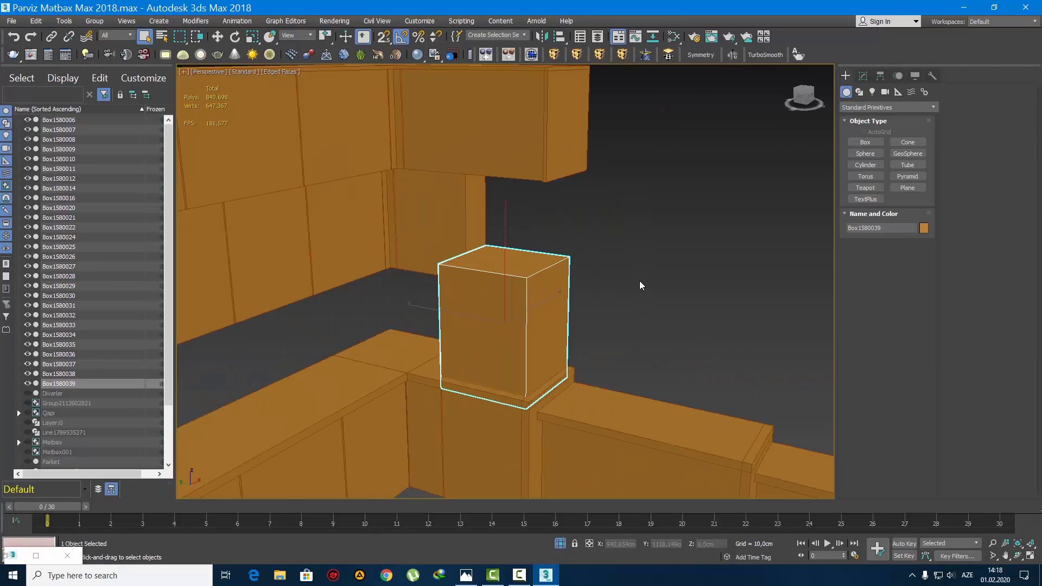
{"action": "key", "text": "Delete"}
Copy the upper row's end cabinet about 20 cm straight down
{"action": "left_click", "coordinate": [555, 165]}
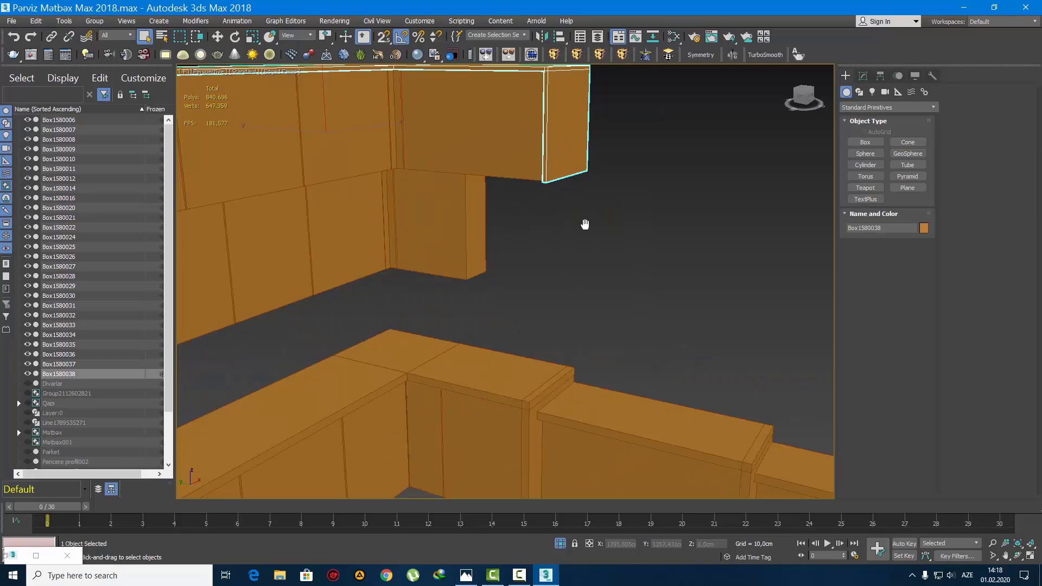
{"action": "middle_click_drag", "start_coordinate": [586, 224], "coordinate": [503, 248], "text": "alt"}
{"action": "left_click", "coordinate": [554, 214]}
{"action": "scroll", "coordinate": [557, 240], "scroll_direction": "up", "scroll_amount": 3}
{"action": "key", "text": "w"}
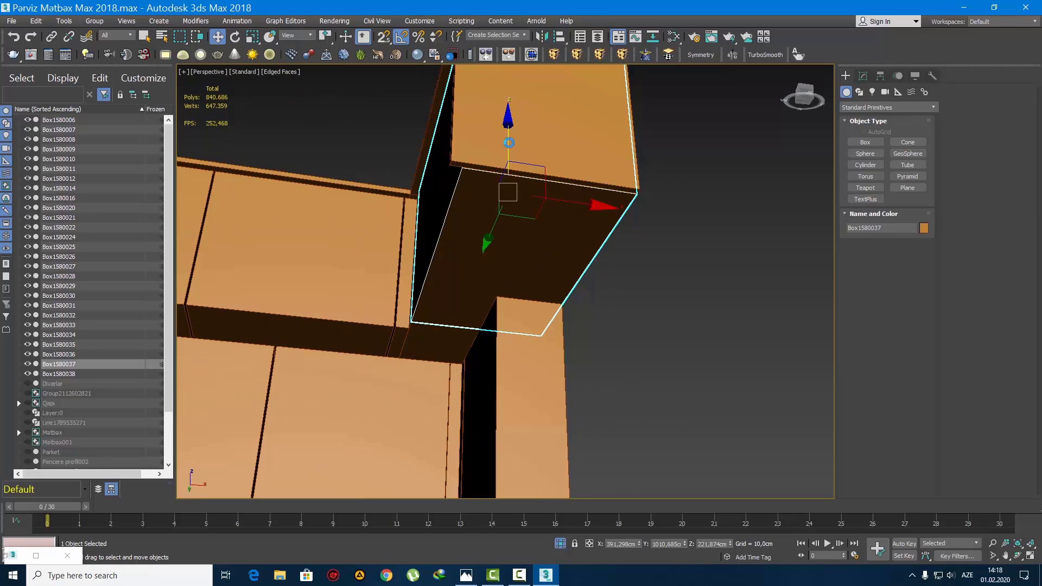
{"action": "left_click_drag", "start_coordinate": [518, 159], "coordinate": [518, 208], "text": "shift"}
{"action": "left_click", "coordinate": [516, 336]}
Move the copied box's room-side vertices toward the wall to X about 410.3 cm, thinning it to a back panel
{"action": "left_click", "coordinate": [863, 76]}
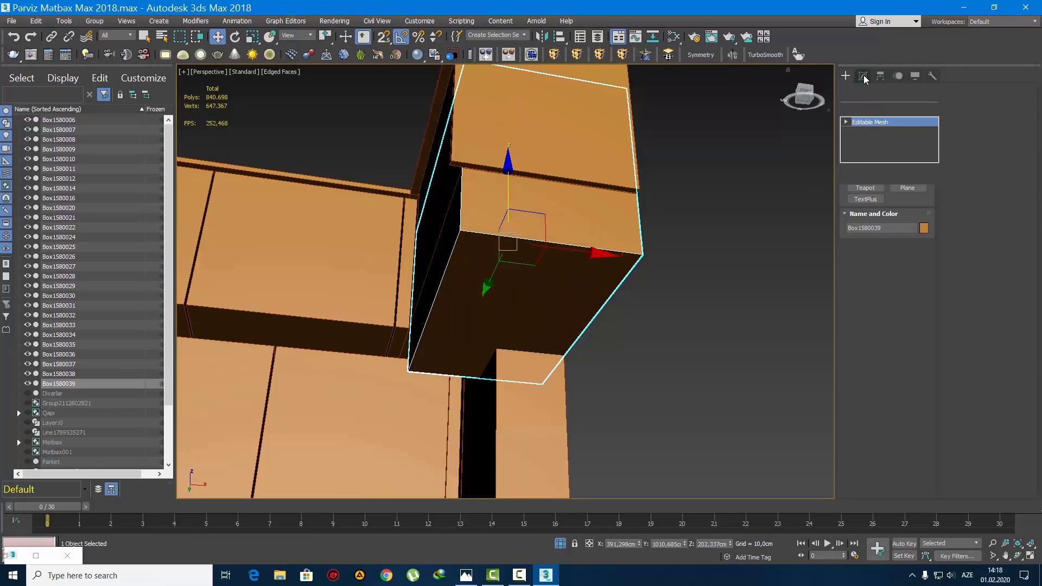
{"action": "scroll", "coordinate": [628, 261], "scroll_direction": "down", "scroll_amount": 7}
{"action": "key", "text": "t"}
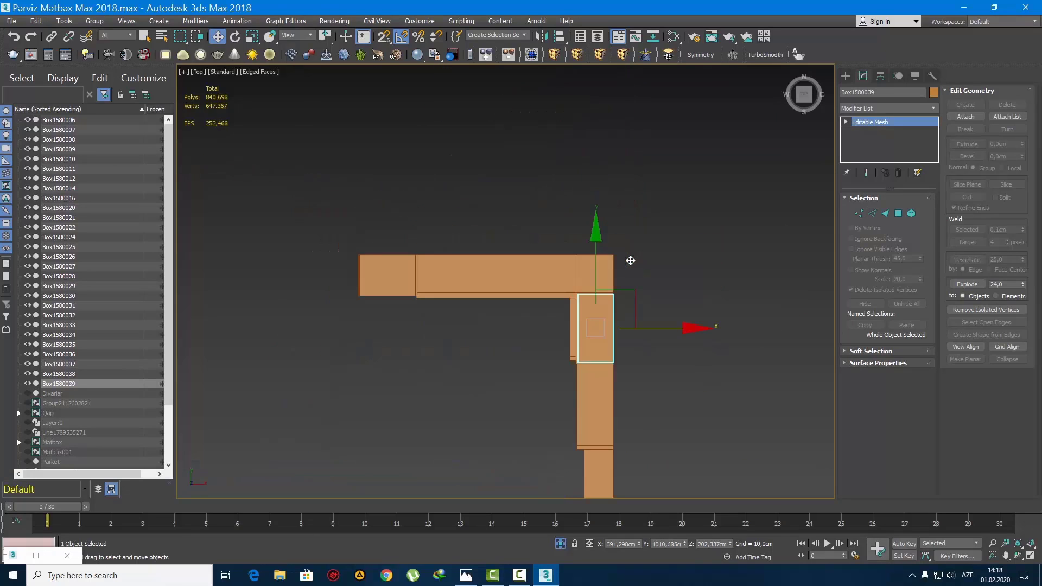
{"action": "key", "text": "z"}
{"action": "key", "text": "F3"}
{"action": "scroll", "coordinate": [526, 267], "scroll_direction": "down", "scroll_amount": 5}
{"action": "key", "text": "1"}
{"action": "left_click_drag", "start_coordinate": [473, 198], "coordinate": [504, 348]}
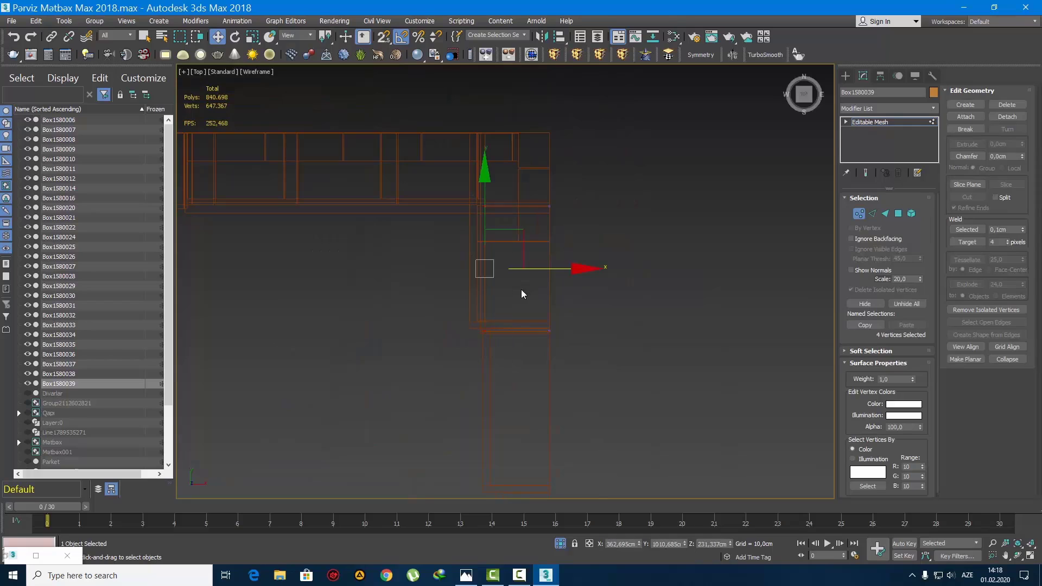
{"action": "scroll", "coordinate": [521, 274], "scroll_direction": "up", "scroll_amount": 5}
{"action": "left_click_drag", "start_coordinate": [542, 261], "coordinate": [692, 278]}
Lower the back panel's bottom vertices to the countertop, at Z about 95.1 cm
{"action": "scroll", "coordinate": [679, 294], "scroll_direction": "down", "scroll_amount": 3}
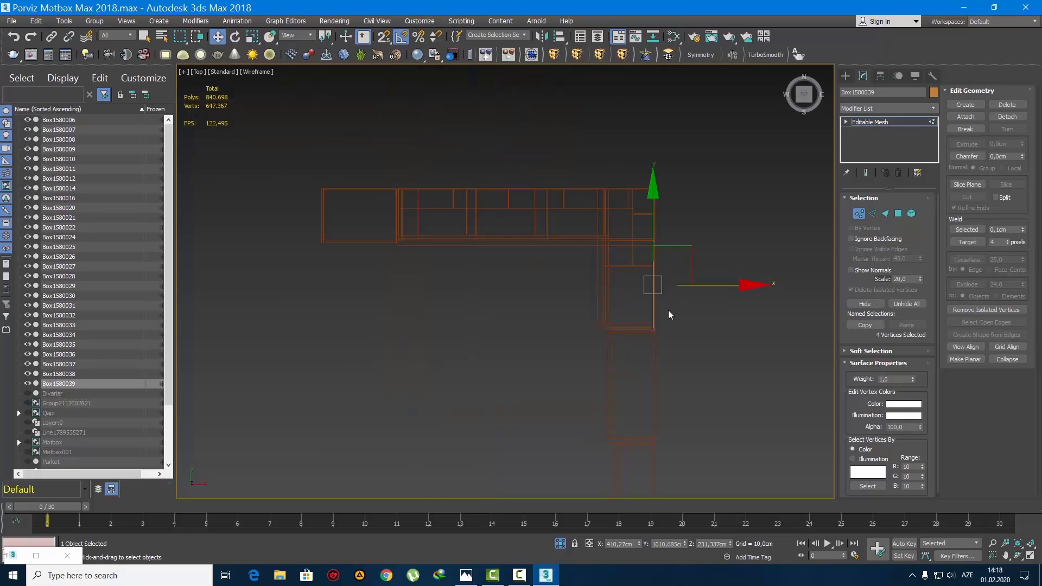
{"action": "key", "text": "l"}
{"action": "key", "text": "z"}
{"action": "scroll", "coordinate": [537, 293], "scroll_direction": "down", "scroll_amount": 2}
{"action": "left_click", "coordinate": [523, 372]}
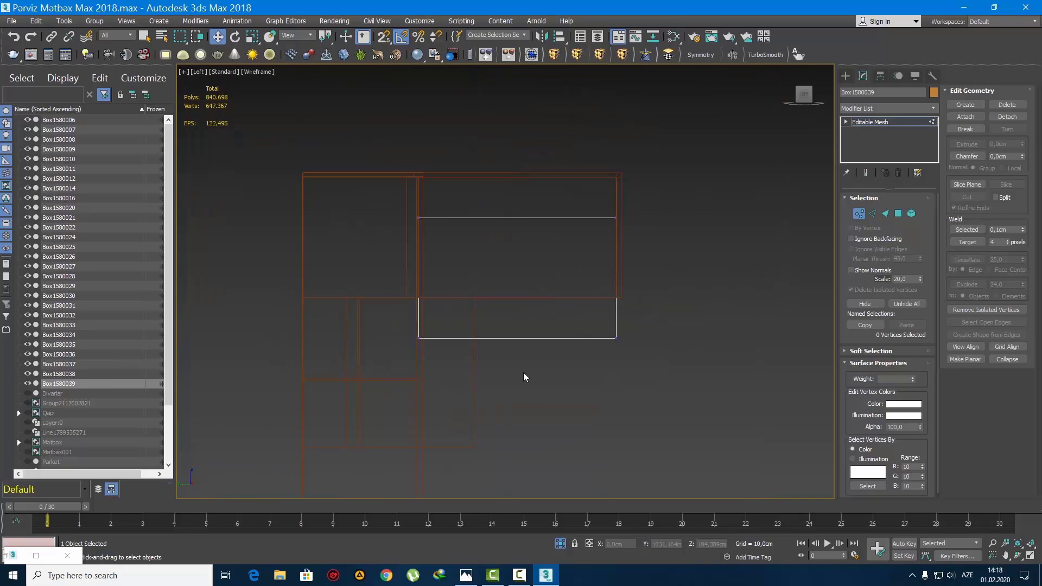
{"action": "left_click_drag", "start_coordinate": [430, 325], "coordinate": [399, 320]}
{"action": "middle_click_drag", "start_coordinate": [493, 306], "coordinate": [491, 224]}
{"action": "scroll", "coordinate": [491, 223], "scroll_direction": "down", "scroll_amount": 2}
{"action": "left_click_drag", "start_coordinate": [504, 179], "coordinate": [509, 281]}
{"action": "scroll", "coordinate": [506, 340], "scroll_direction": "up", "scroll_amount": 3}
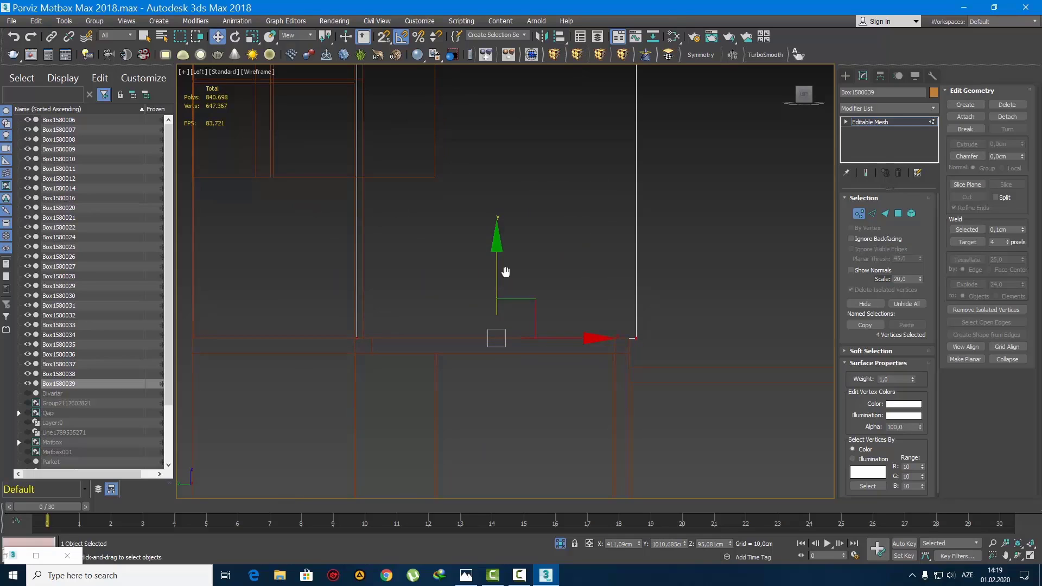
{"action": "scroll", "coordinate": [505, 272], "scroll_direction": "down", "scroll_amount": 2}
Raise the back panel's bottom vertices to the lower wall row's underside, at Z about 150.1 cm
{"action": "left_click_drag", "start_coordinate": [488, 91], "coordinate": [491, 84]}
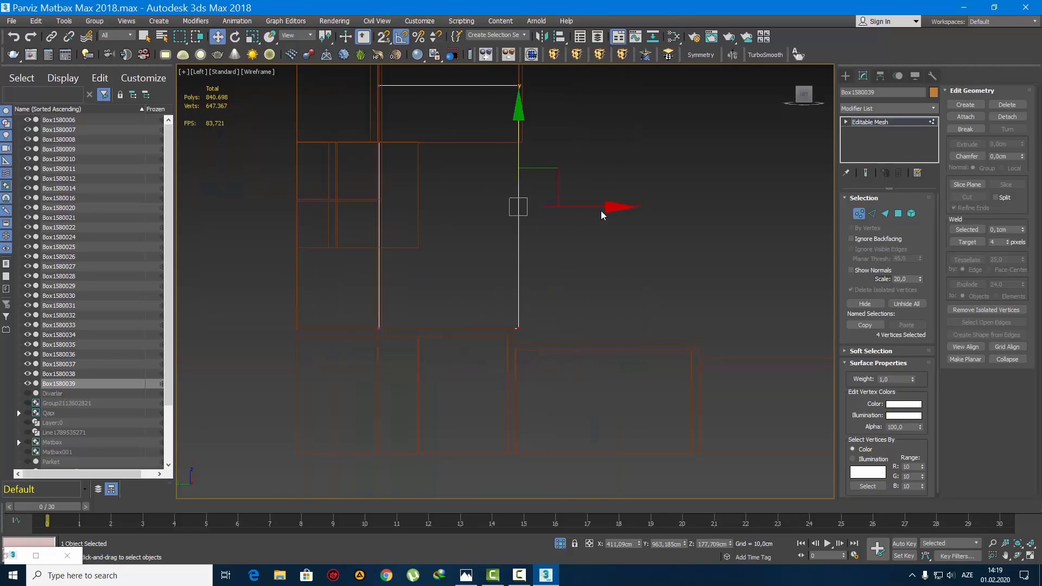
{"action": "left_click_drag", "start_coordinate": [587, 348], "coordinate": [355, 304]}
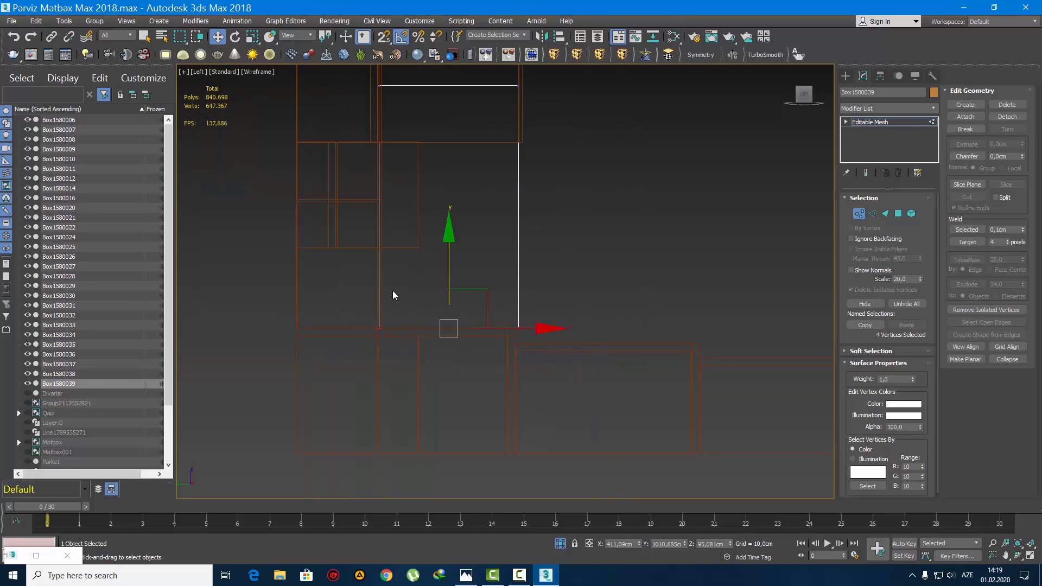
{"action": "left_click_drag", "start_coordinate": [454, 173], "coordinate": [454, 172]}
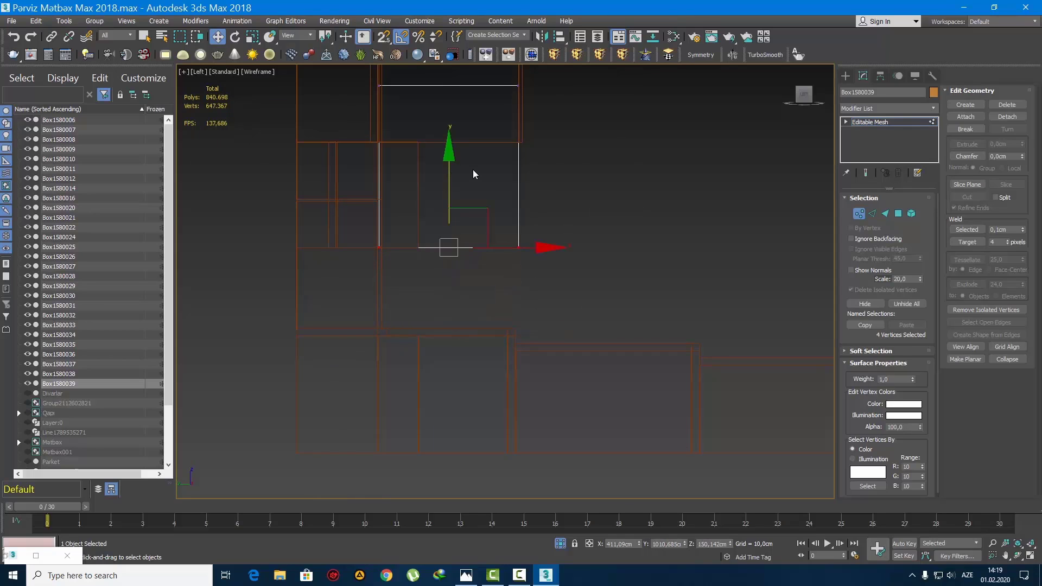
Lower the back panel's top vertices to the underside of the upper row's end cabinet
{"action": "middle_click_drag", "start_coordinate": [475, 175], "coordinate": [475, 265]}
{"action": "scroll", "coordinate": [513, 308], "scroll_direction": "up", "scroll_amount": 3}
{"action": "key", "text": "p"}
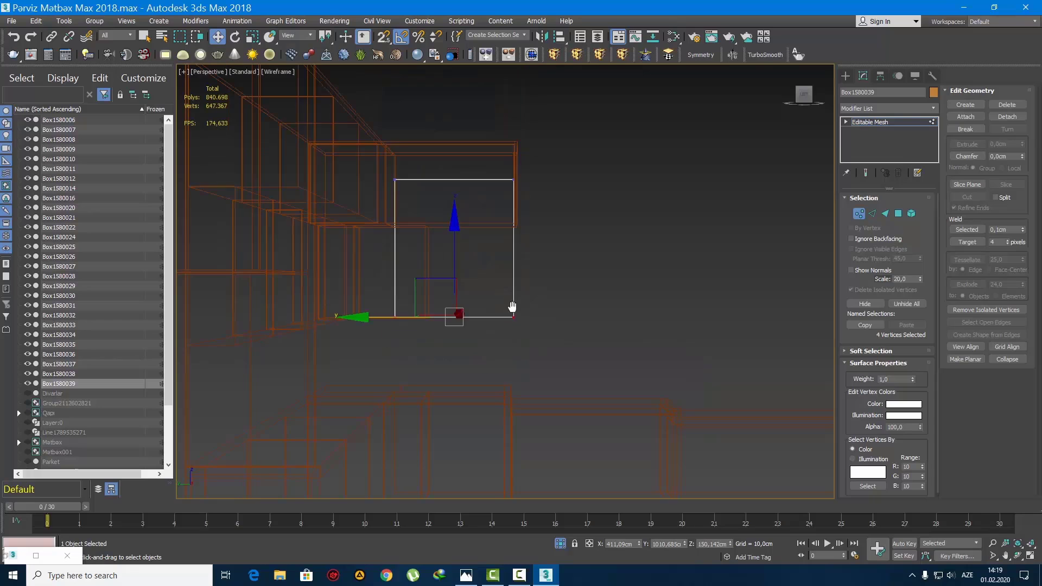
{"action": "middle_click_drag", "start_coordinate": [508, 309], "coordinate": [449, 341], "text": "alt"}
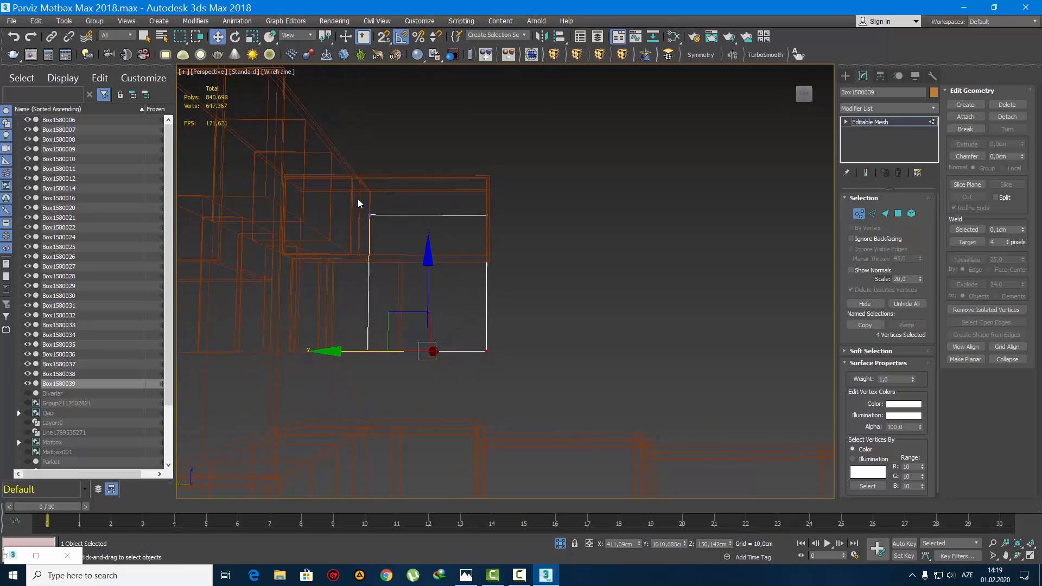
{"action": "left_click_drag", "start_coordinate": [359, 200], "coordinate": [496, 269]}
{"action": "scroll", "coordinate": [406, 227], "scroll_direction": "up", "scroll_amount": 4}
{"action": "middle_click_drag", "start_coordinate": [406, 227], "coordinate": [447, 193], "text": "alt"}
{"action": "key", "text": "F3"}
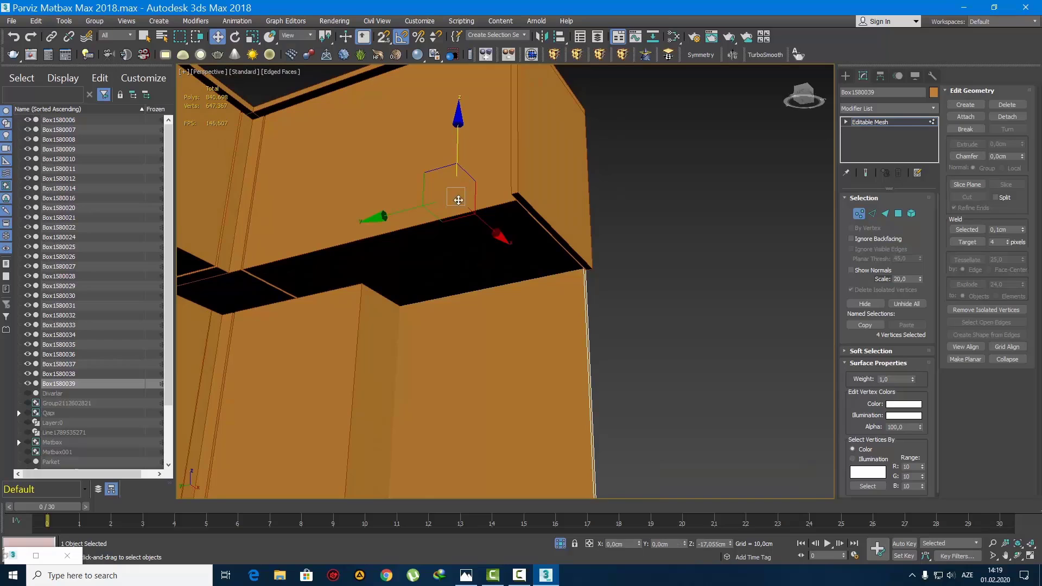
{"action": "left_click_drag", "start_coordinate": [459, 200], "coordinate": [466, 240]}
Move the back panel's corner-side vertices about 26.5 cm along Y to meet the side of the lower row's end cabinet
{"action": "scroll", "coordinate": [469, 238], "scroll_direction": "down", "scroll_amount": 4}
{"action": "scroll", "coordinate": [424, 314], "scroll_direction": "up", "scroll_amount": 5}
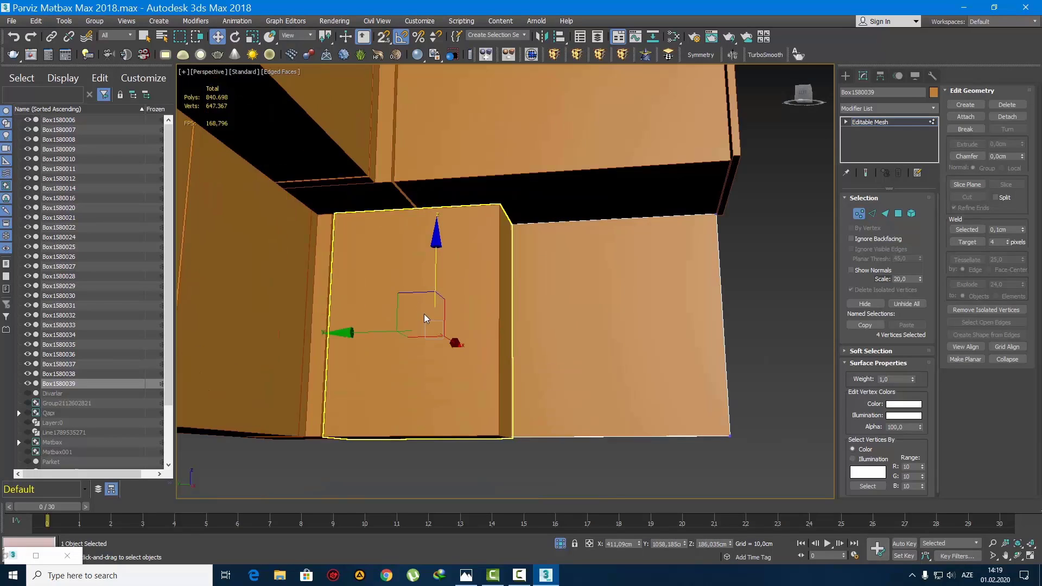
{"action": "middle_click_drag", "start_coordinate": [387, 317], "coordinate": [382, 338], "text": "alt"}
{"action": "left_click_drag", "start_coordinate": [450, 345], "coordinate": [460, 347]}
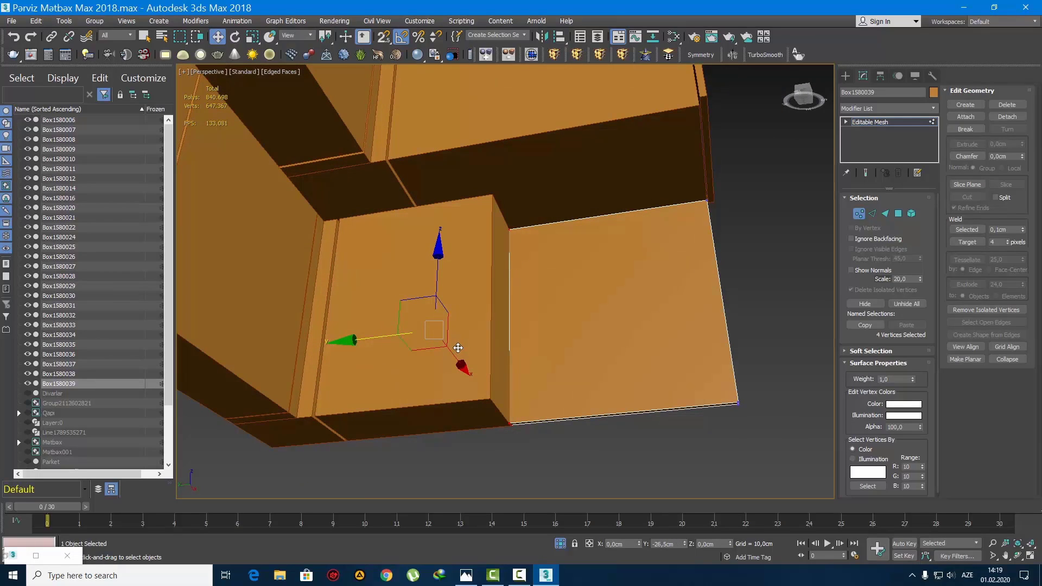
Finish moving the back panel's corner-side vertices flush with the lower row's end cabinet and leave vertex editing
{"action": "left_click_drag", "start_coordinate": [457, 348], "coordinate": [471, 347]}
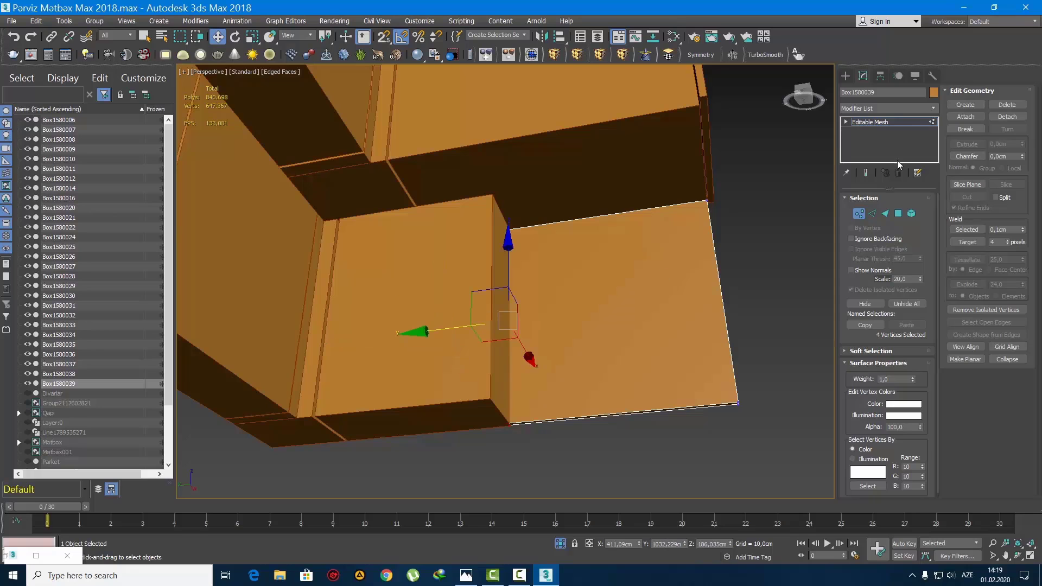
{"action": "left_click", "coordinate": [846, 76]}
{"action": "key", "text": "q"}
Examine both wall cabinet rows and the fitted back panel from the front and from below
{"action": "scroll", "coordinate": [639, 287], "scroll_direction": "down", "scroll_amount": 7}
{"action": "middle_click_drag", "start_coordinate": [633, 236], "coordinate": [601, 304], "text": "alt"}
{"action": "left_click", "coordinate": [638, 288]}
{"action": "scroll", "coordinate": [567, 284], "scroll_direction": "down", "scroll_amount": 5}
{"action": "left_click_drag", "start_coordinate": [714, 415], "coordinate": [389, 217]}
{"action": "scroll", "coordinate": [604, 289], "scroll_direction": "up", "scroll_amount": 5}
{"action": "left_click", "coordinate": [602, 291]}
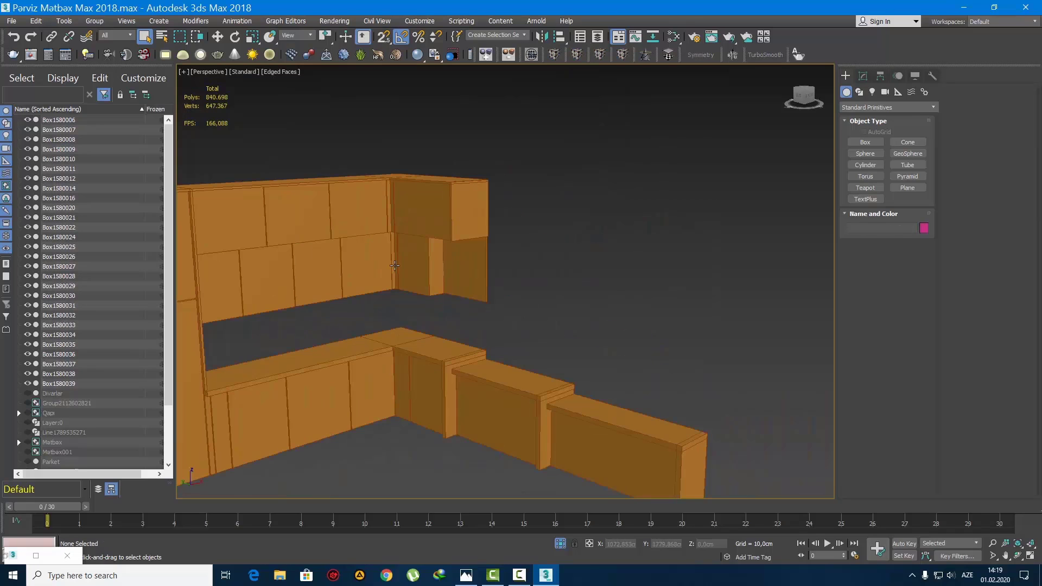
{"action": "scroll", "coordinate": [374, 262], "scroll_direction": "up", "scroll_amount": 5}
{"action": "middle_click_drag", "start_coordinate": [471, 294], "coordinate": [547, 248], "text": "alt"}
{"action": "scroll", "coordinate": [507, 254], "scroll_direction": "up", "scroll_amount": 2}
{"action": "left_click", "coordinate": [531, 248]}
{"action": "scroll", "coordinate": [549, 254], "scroll_direction": "down", "scroll_amount": 3}
{"action": "left_click", "coordinate": [754, 285]}
{"action": "scroll", "coordinate": [591, 266], "scroll_direction": "down", "scroll_amount": 4}
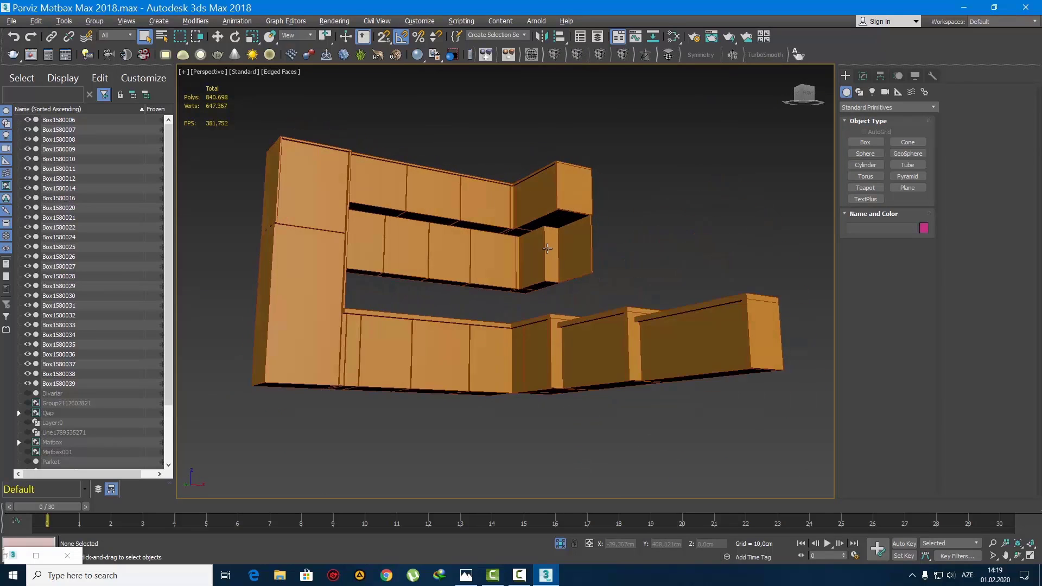
{"action": "left_click", "coordinate": [547, 249]}
{"action": "scroll", "coordinate": [548, 249], "scroll_direction": "up", "scroll_amount": 5}
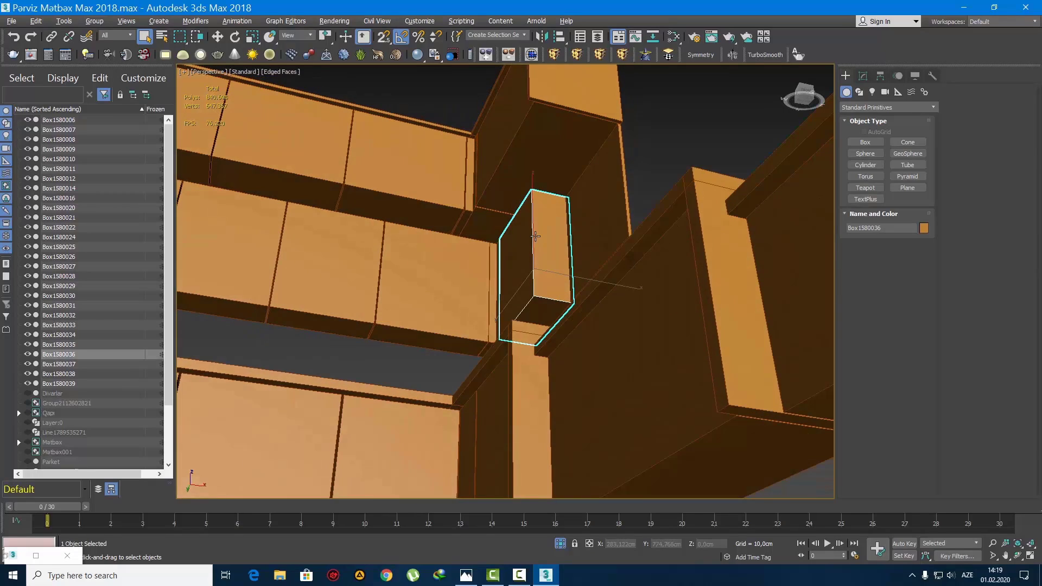
{"action": "scroll", "coordinate": [535, 237], "scroll_direction": "down", "scroll_amount": 10}
{"action": "left_click", "coordinate": [595, 306]}
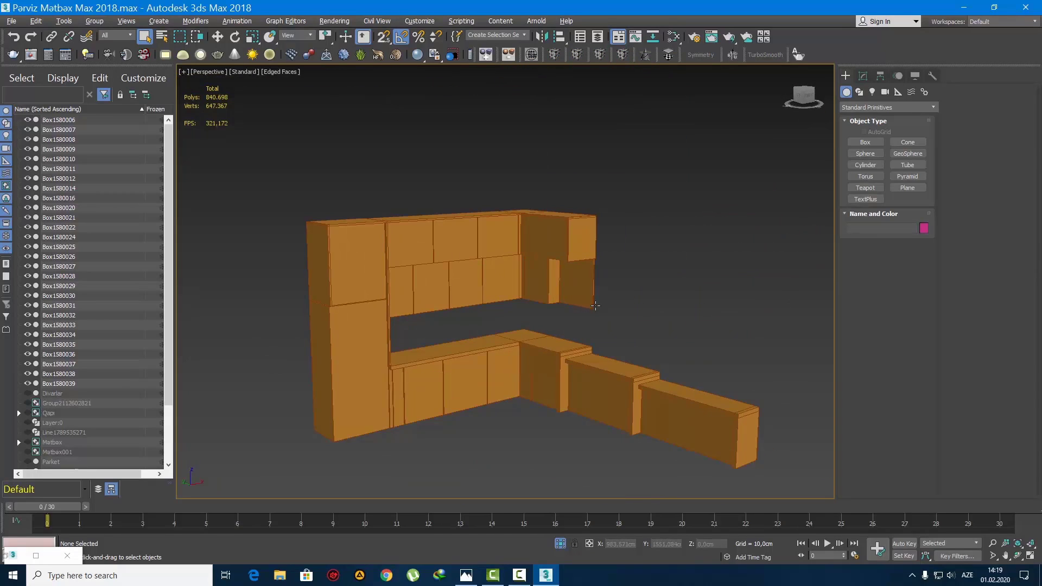
{"action": "middle_click_drag", "start_coordinate": [596, 306], "coordinate": [481, 244], "text": "alt"}
{"action": "scroll", "coordinate": [456, 261], "scroll_direction": "up", "scroll_amount": 4}
{"action": "scroll", "coordinate": [476, 263], "scroll_direction": "down", "scroll_amount": 5}
{"action": "scroll", "coordinate": [476, 263], "scroll_direction": "up", "scroll_amount": 2}
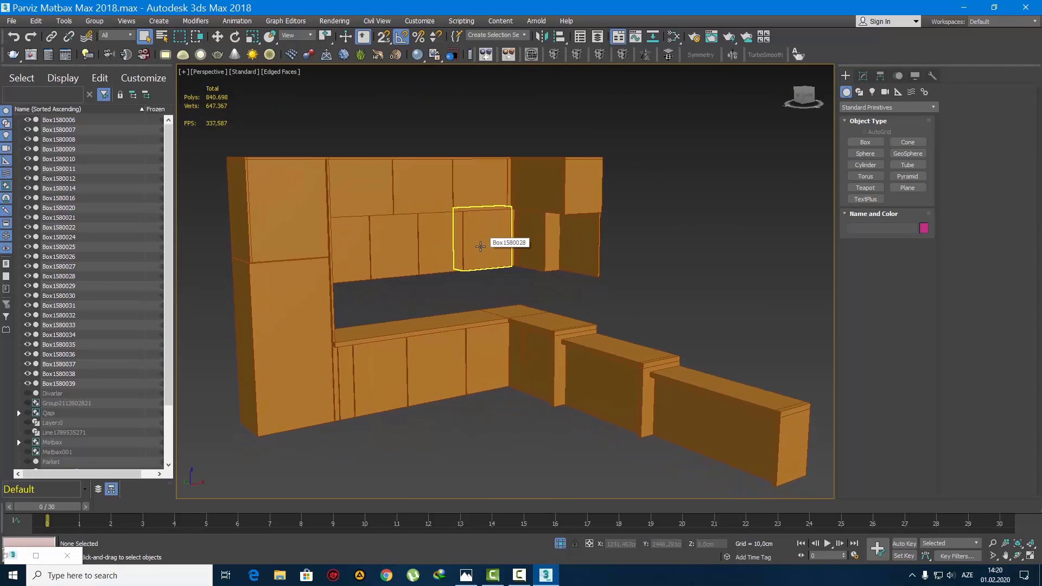
{"action": "left_click", "coordinate": [383, 254]}
{"action": "scroll", "coordinate": [382, 254], "scroll_direction": "up", "scroll_amount": 4}
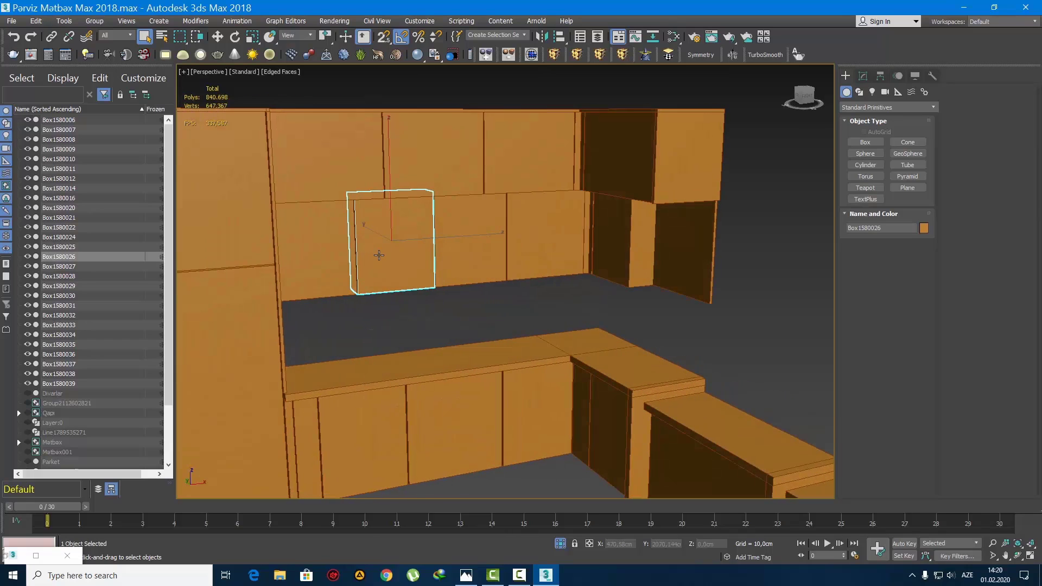
{"action": "middle_click_drag", "start_coordinate": [386, 255], "coordinate": [449, 259]}
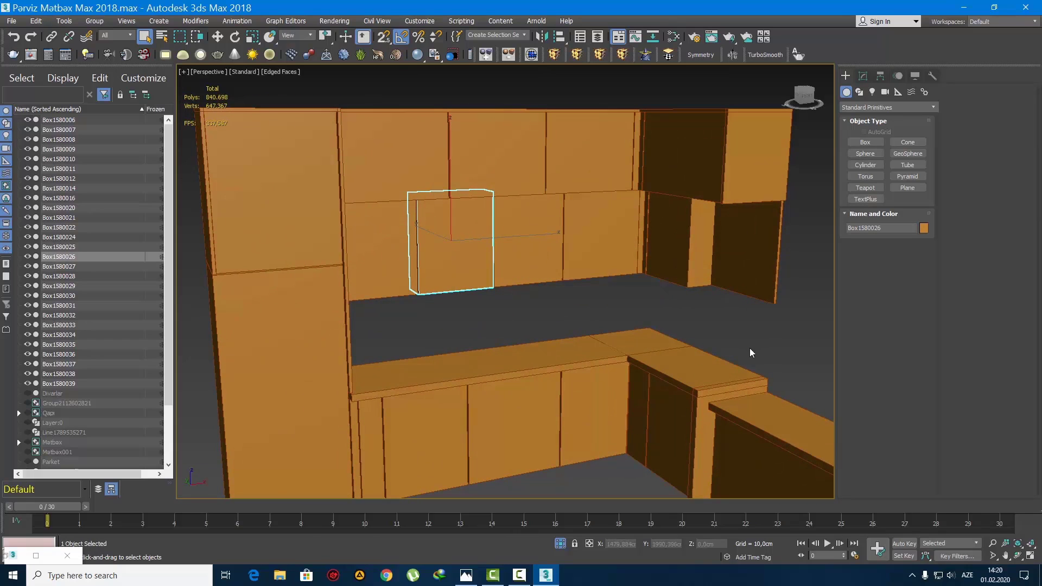
Switch to the Photos app and compare the reference kitchen photo with the modeled wall cabinets
{"action": "left_click", "coordinate": [466, 576]}
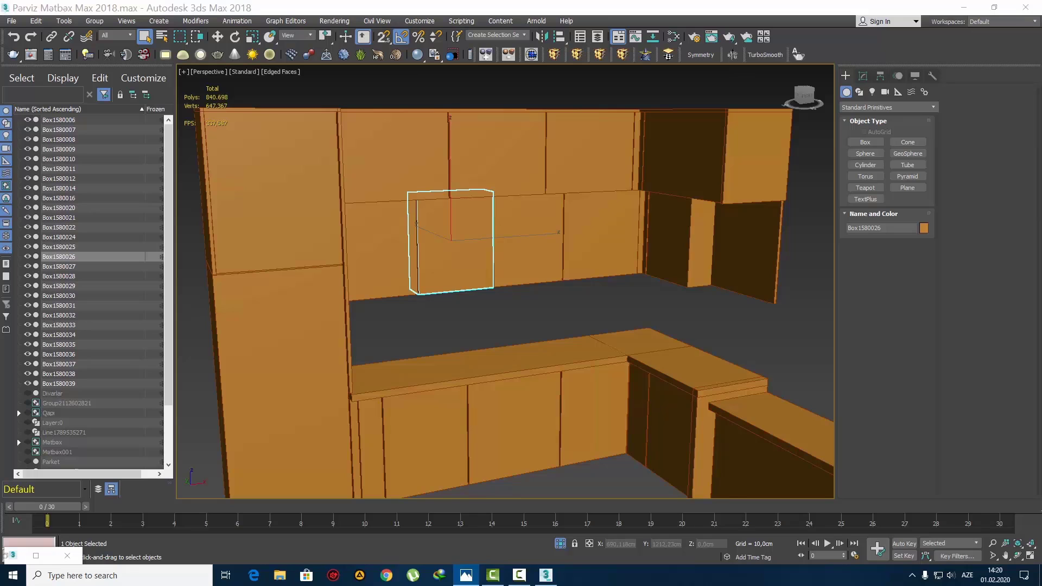
{"action": "key", "text": "alt+Tab"}
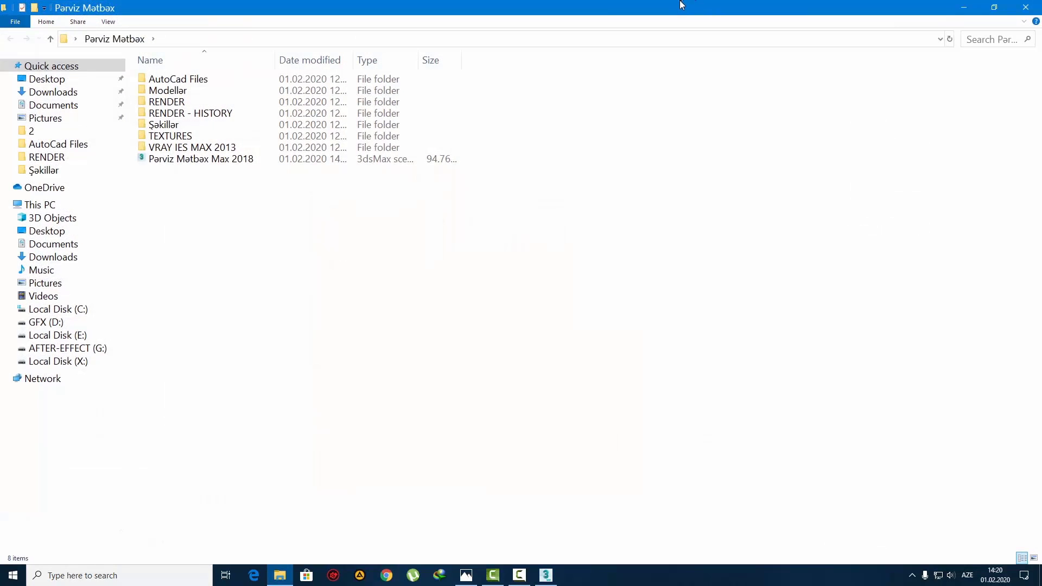
{"action": "left_click_drag", "start_coordinate": [681, 3], "coordinate": [1041, 158]}
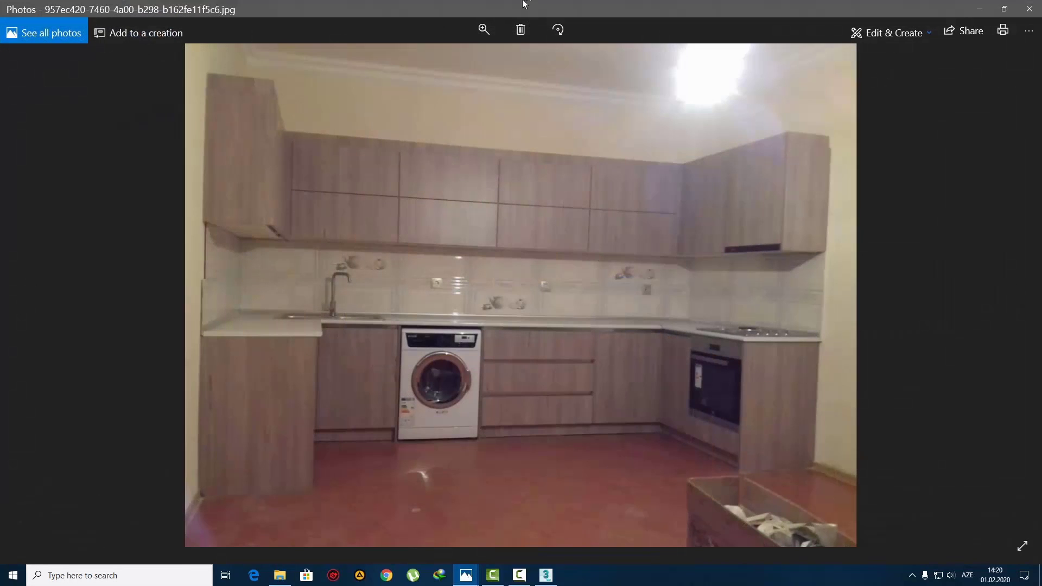
{"action": "left_click_drag", "start_coordinate": [523, 3], "coordinate": [1041, 282]}
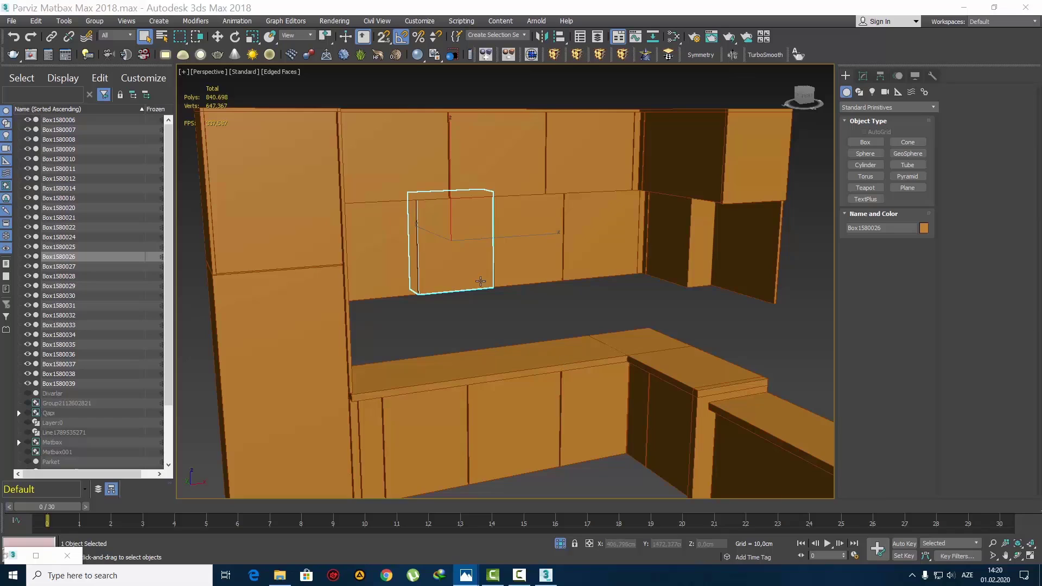
{"action": "middle_click_drag", "start_coordinate": [481, 222], "coordinate": [480, 256]}
{"action": "scroll", "coordinate": [480, 256], "scroll_direction": "up", "scroll_amount": 3}
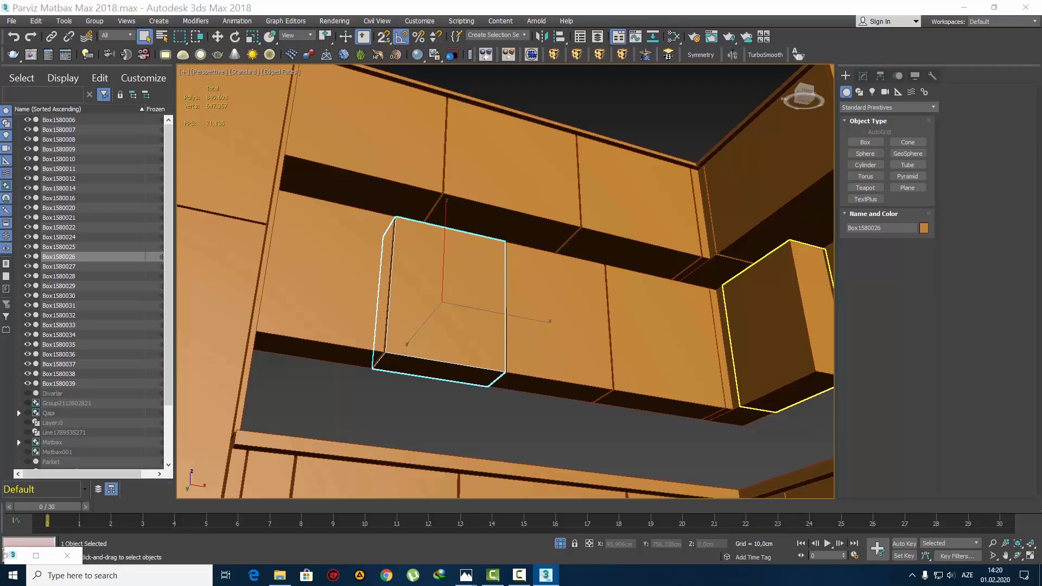
{"action": "key", "text": "alt+Tab"}
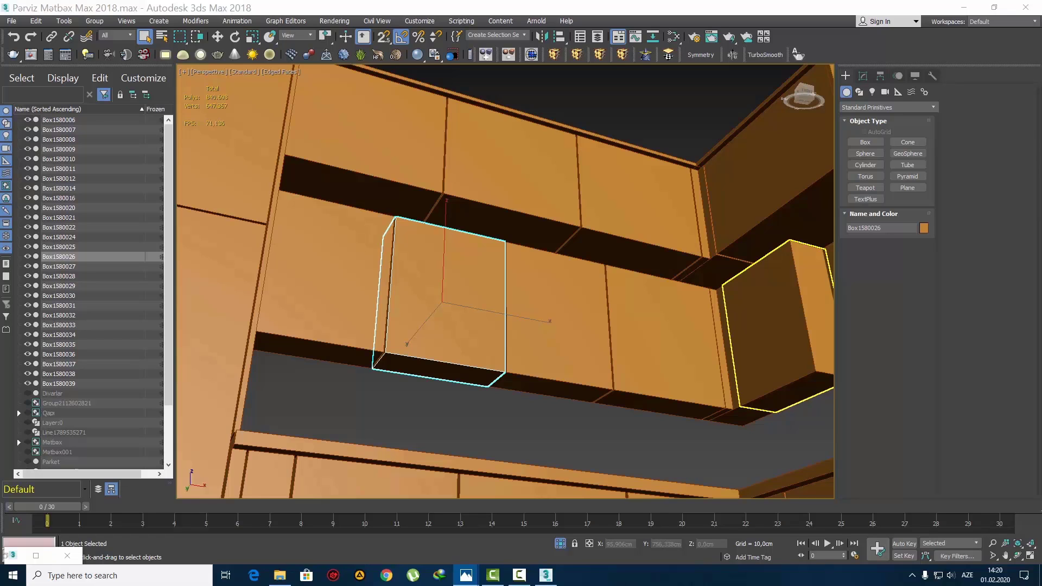
Select the three cabinets of the lower wall row nearest the tall cabinet together in 3ds Max
{"action": "scroll", "coordinate": [389, 282], "scroll_direction": "down", "scroll_amount": 3}
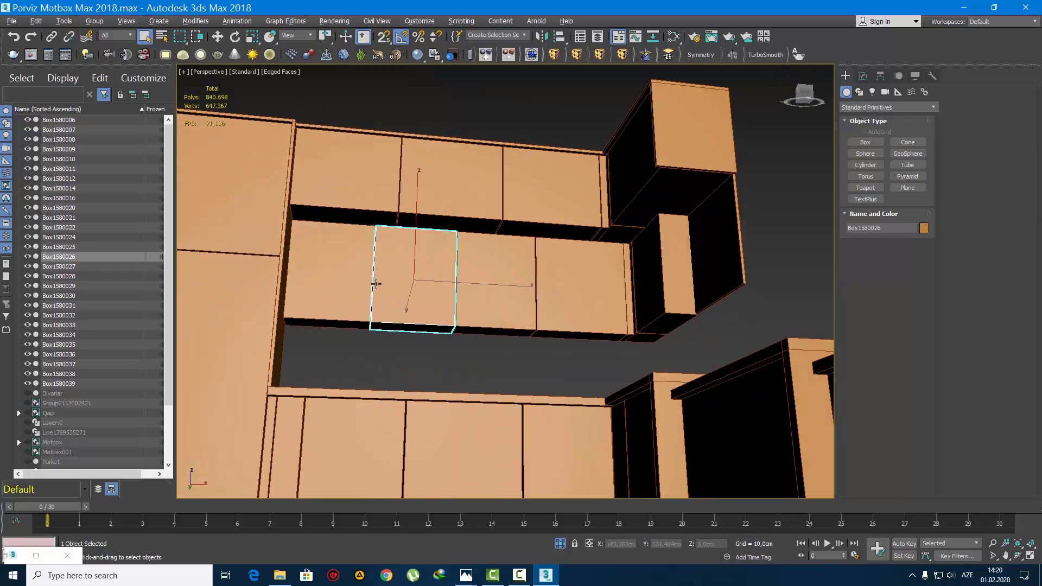
{"action": "scroll", "coordinate": [376, 284], "scroll_direction": "up", "scroll_amount": 3}
{"action": "left_click", "coordinate": [344, 263]}
{"action": "left_click", "coordinate": [391, 262], "text": "ctrl"}
{"action": "left_click", "coordinate": [554, 266], "text": "ctrl"}
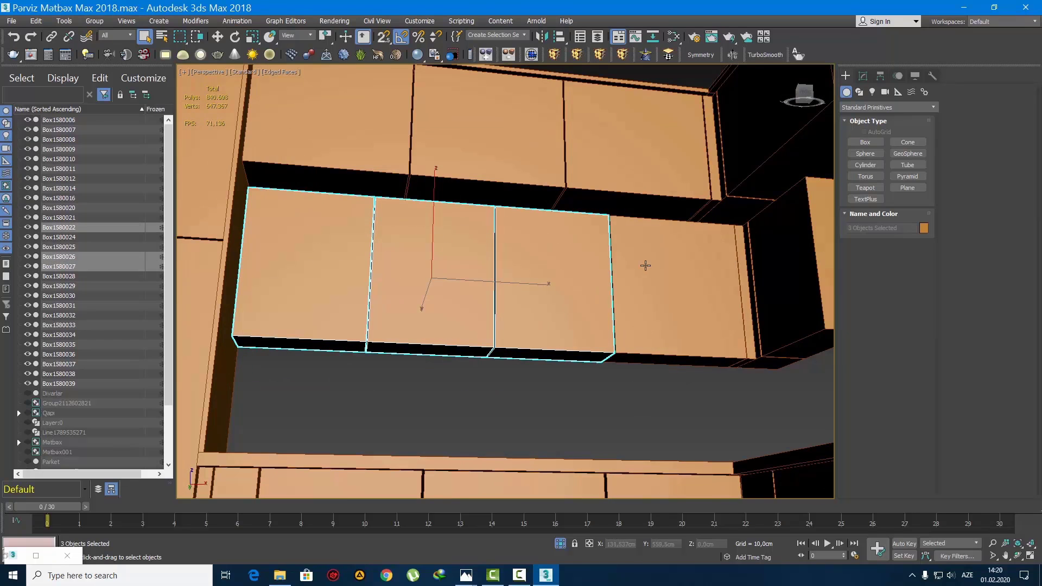